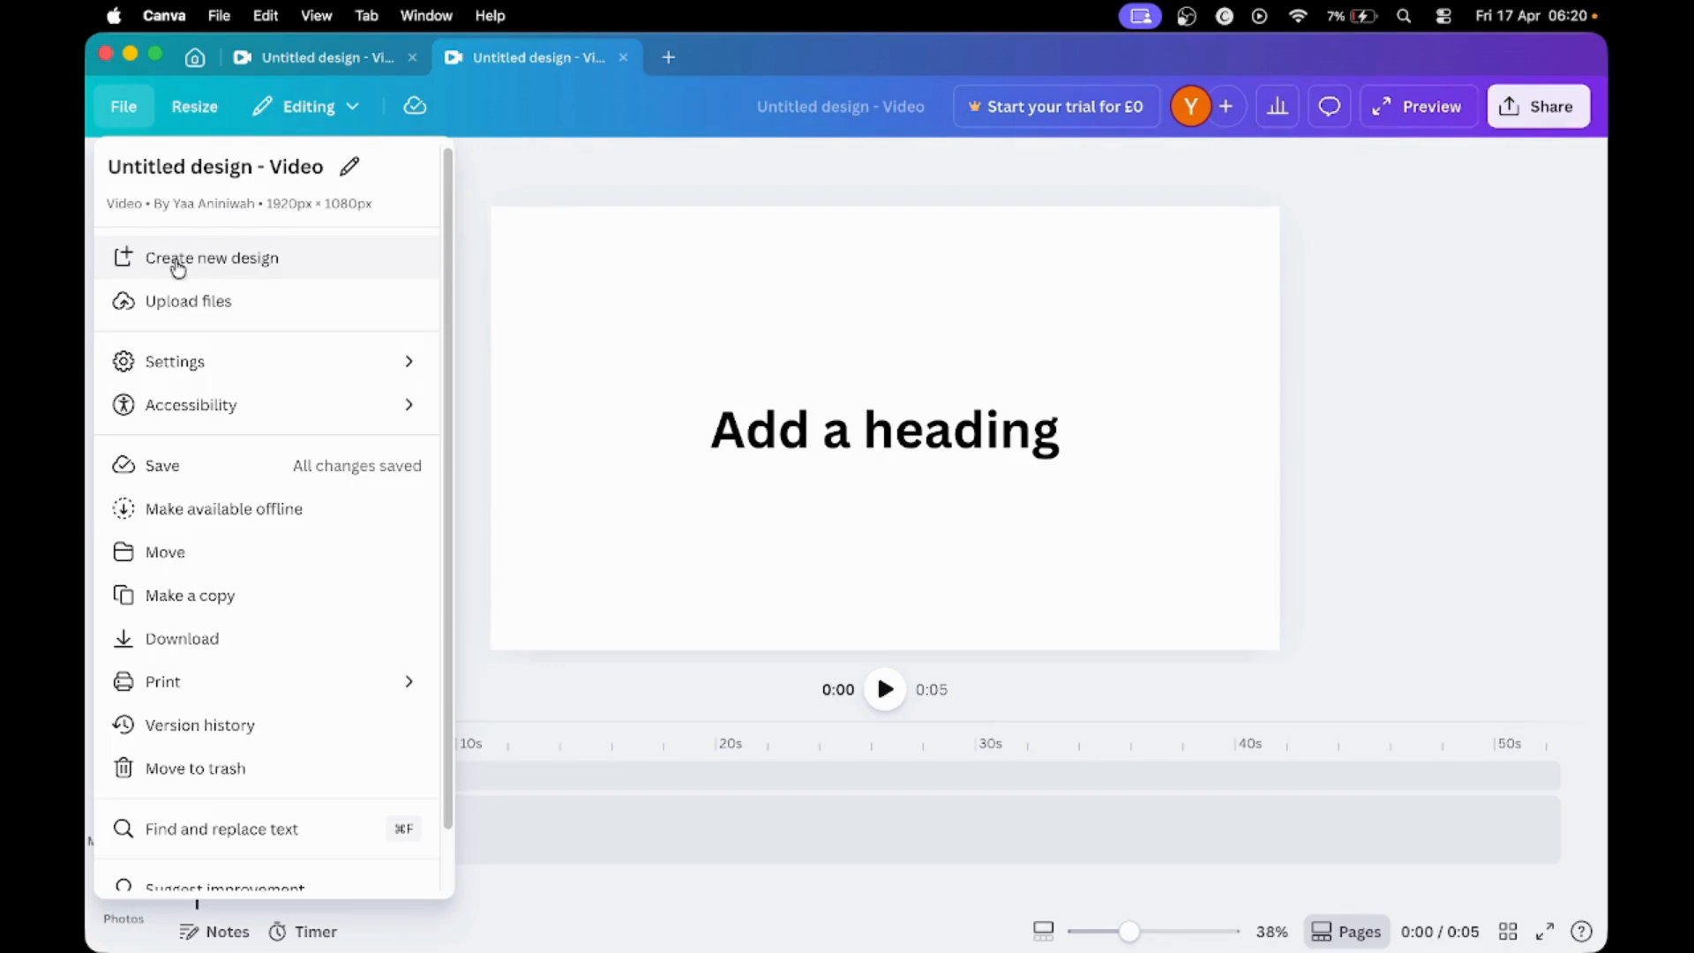
- Create a new YouTube Video design from the YouTube formats in the social media category
mouse_move(161, 370)
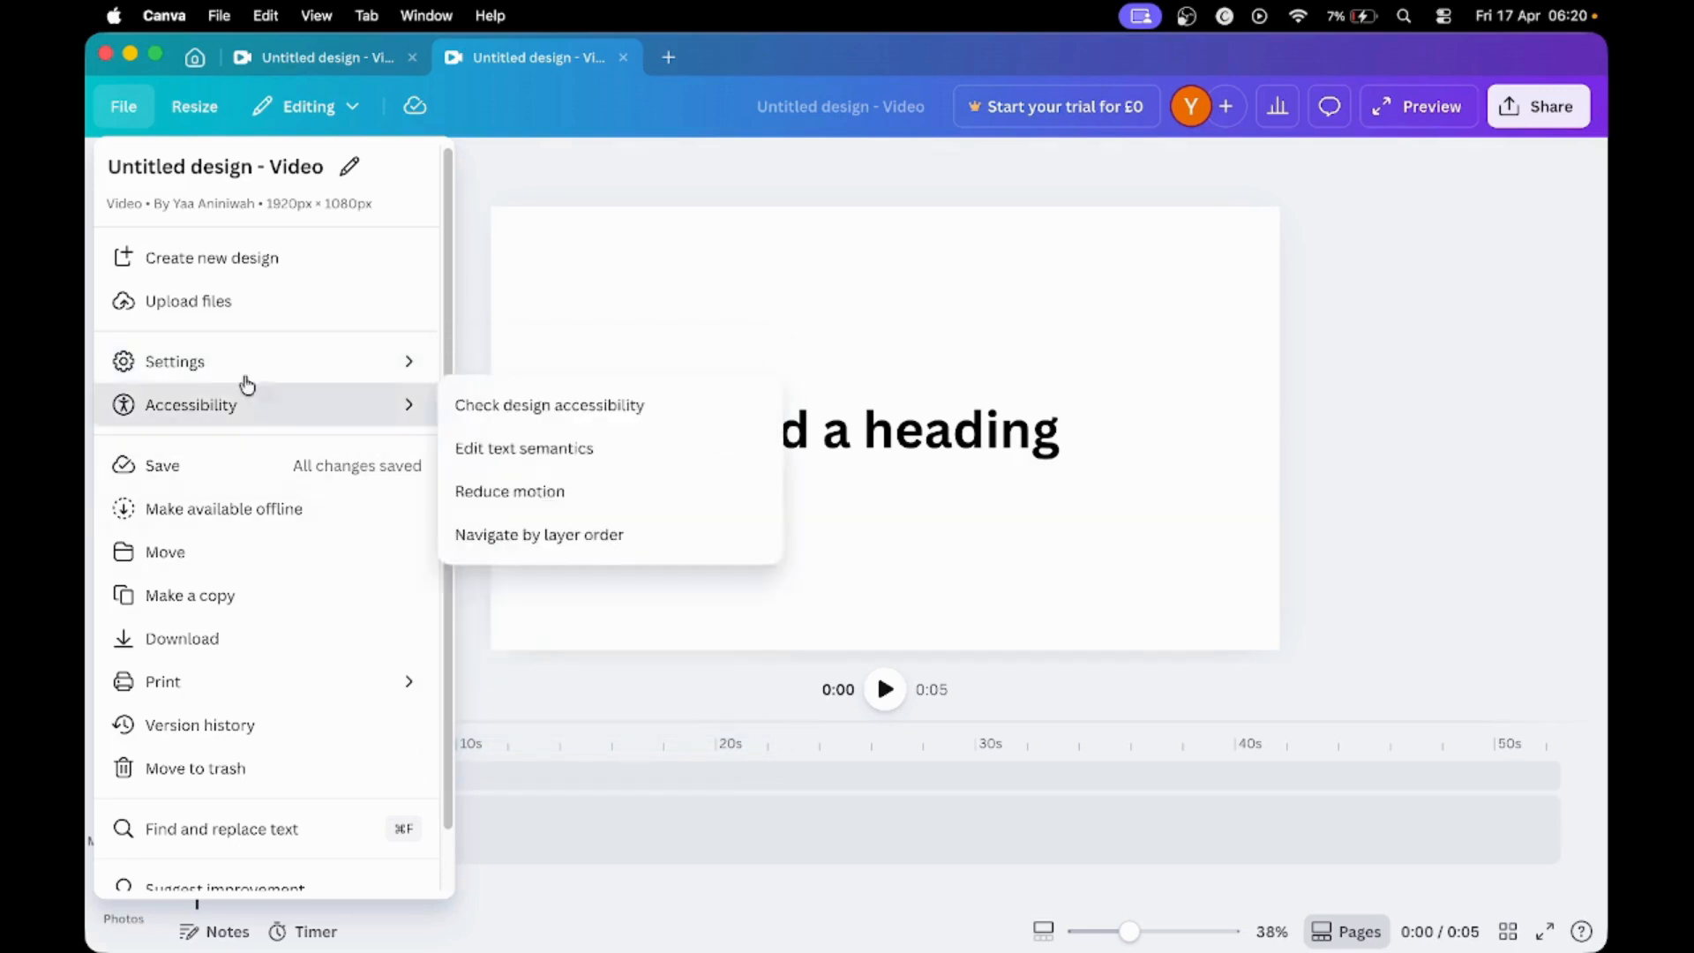
click(201, 265)
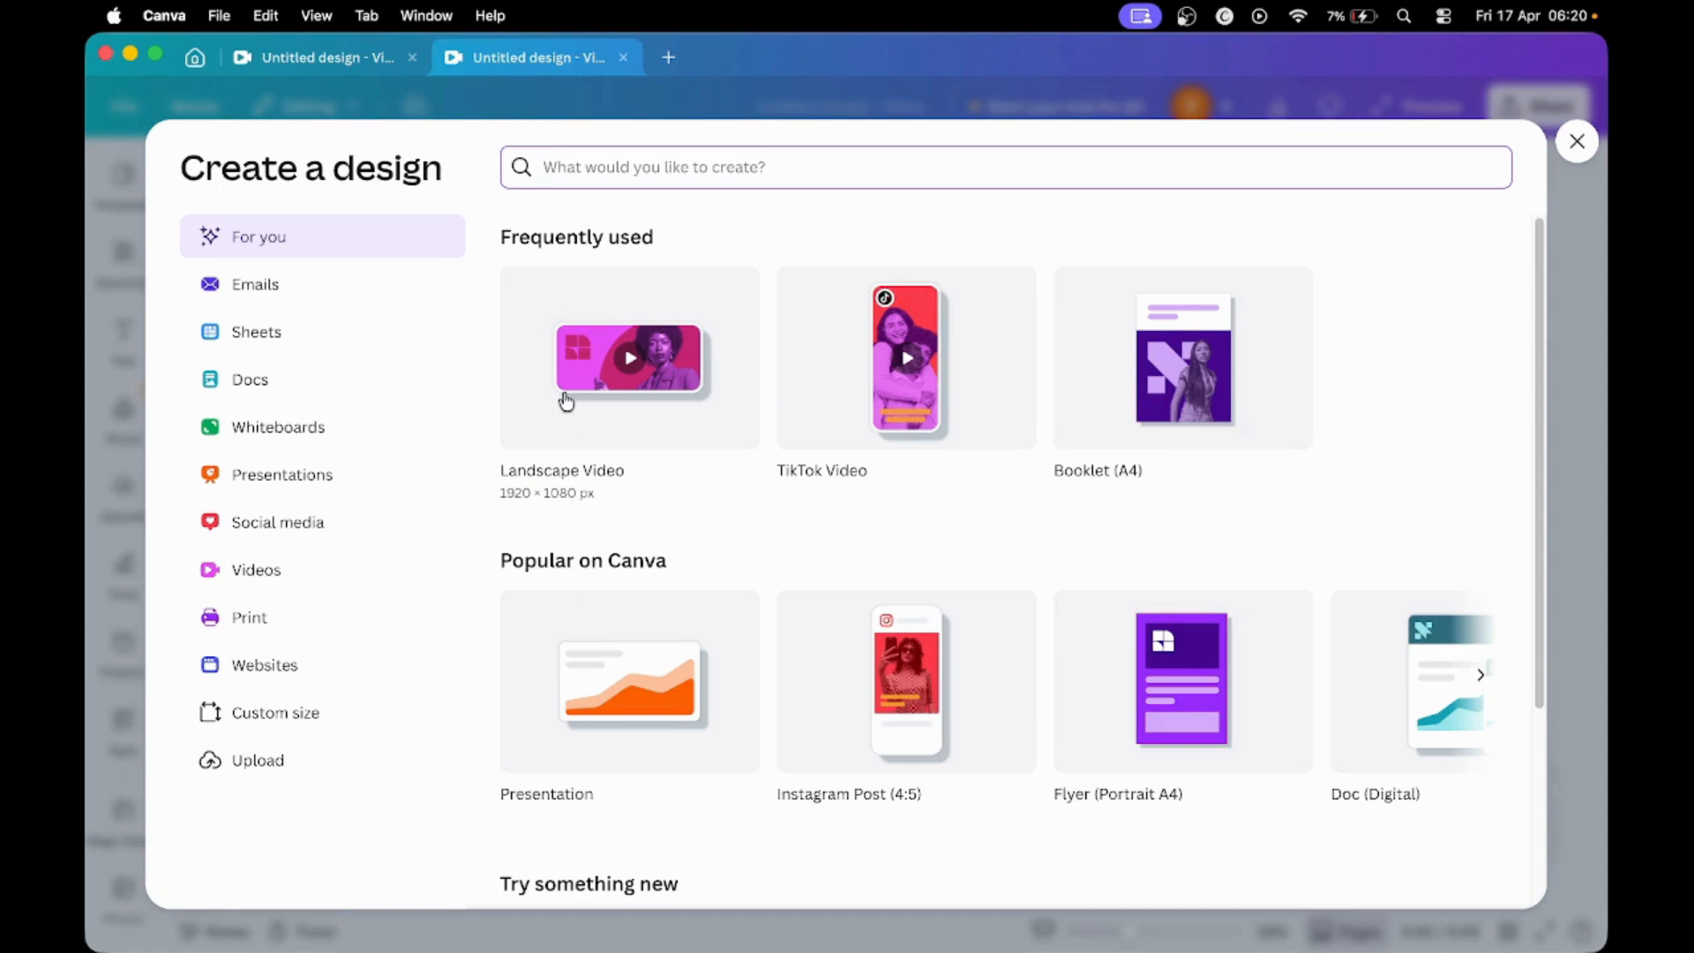
click(282, 538)
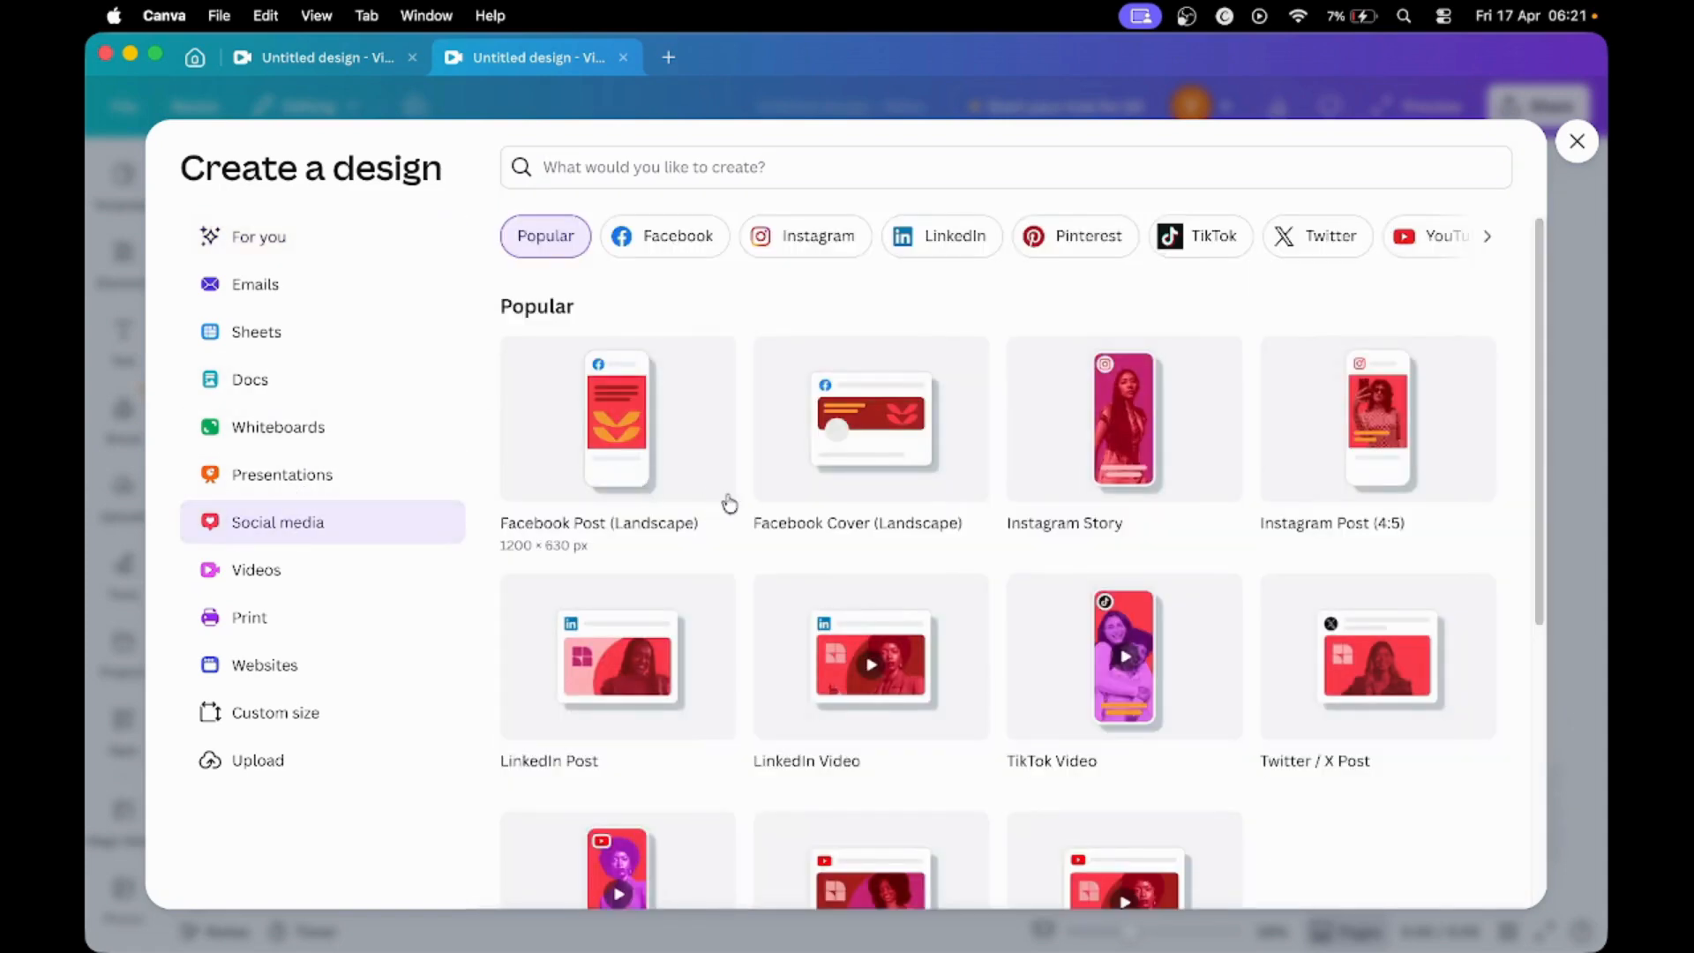
scroll(749, 503, down, 1)
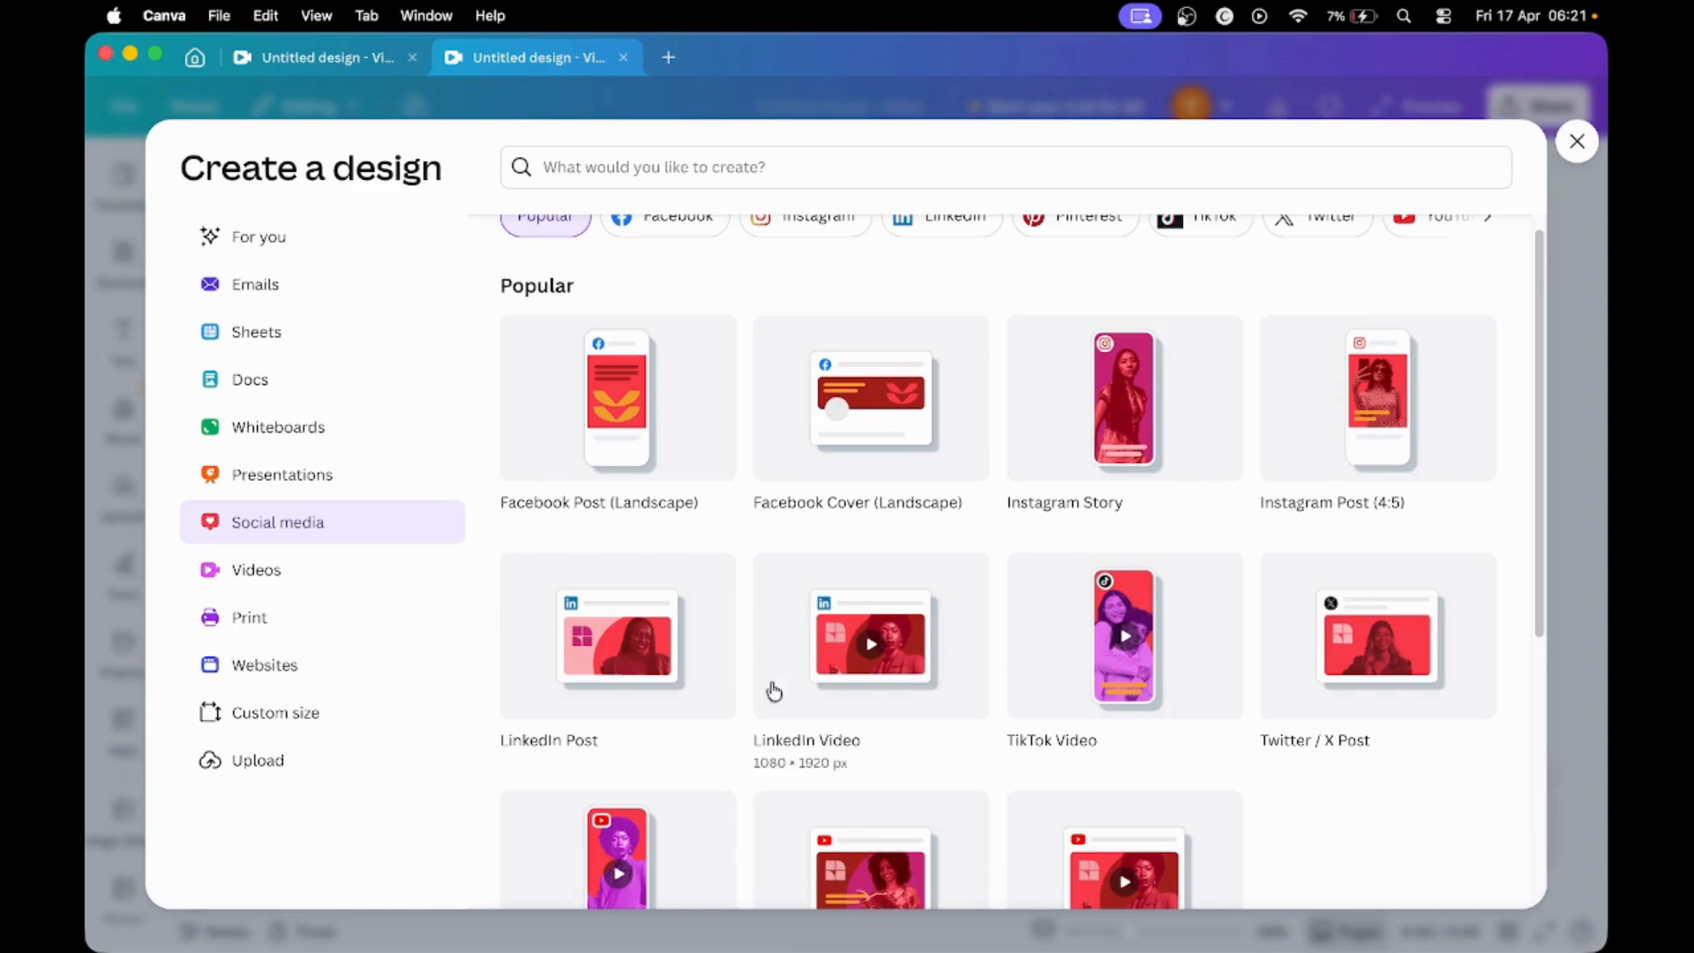
scroll(861, 689, down, 5)
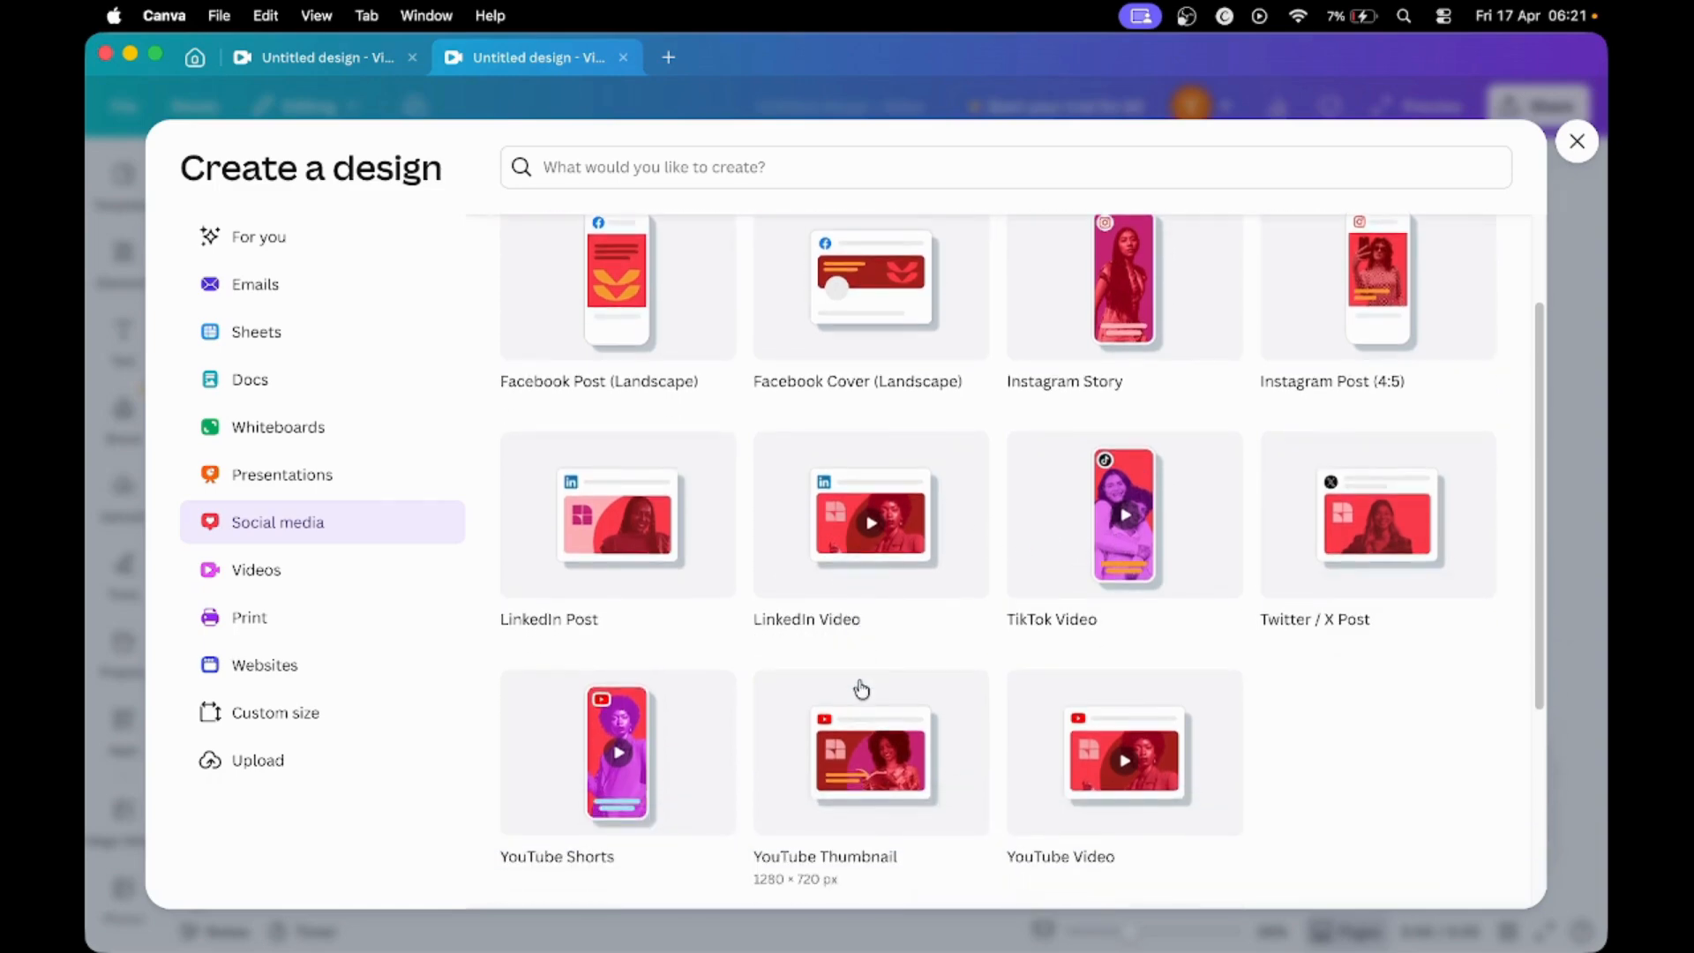
scroll(861, 689, up, 5)
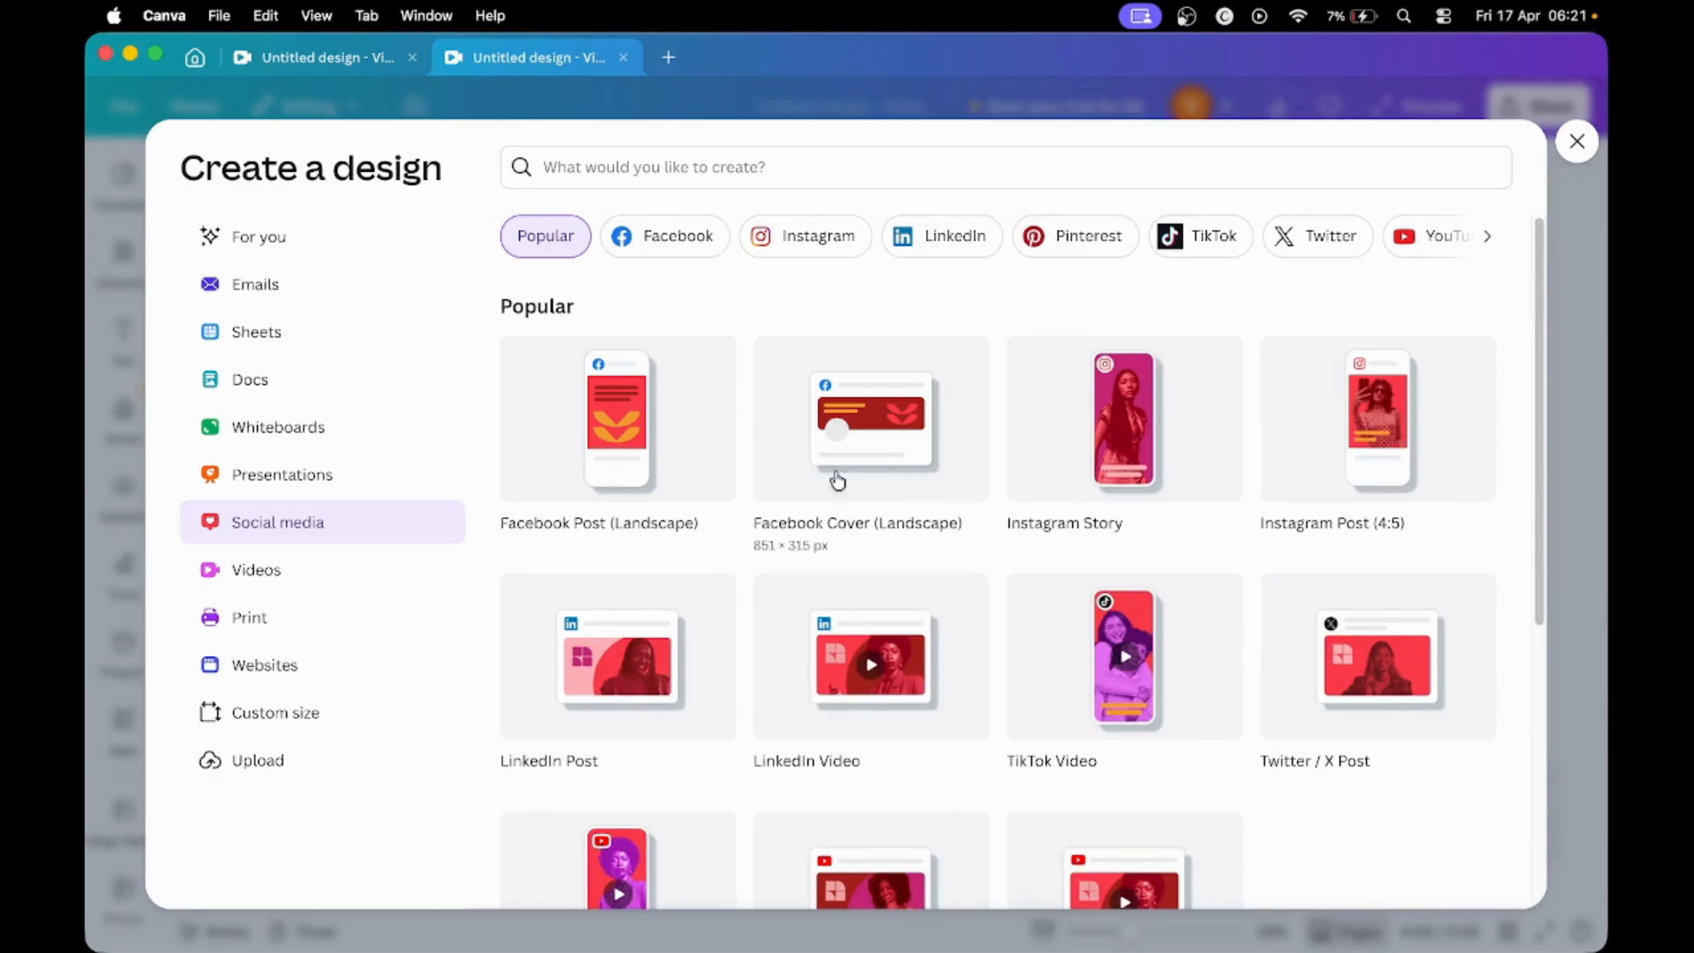
click(1426, 250)
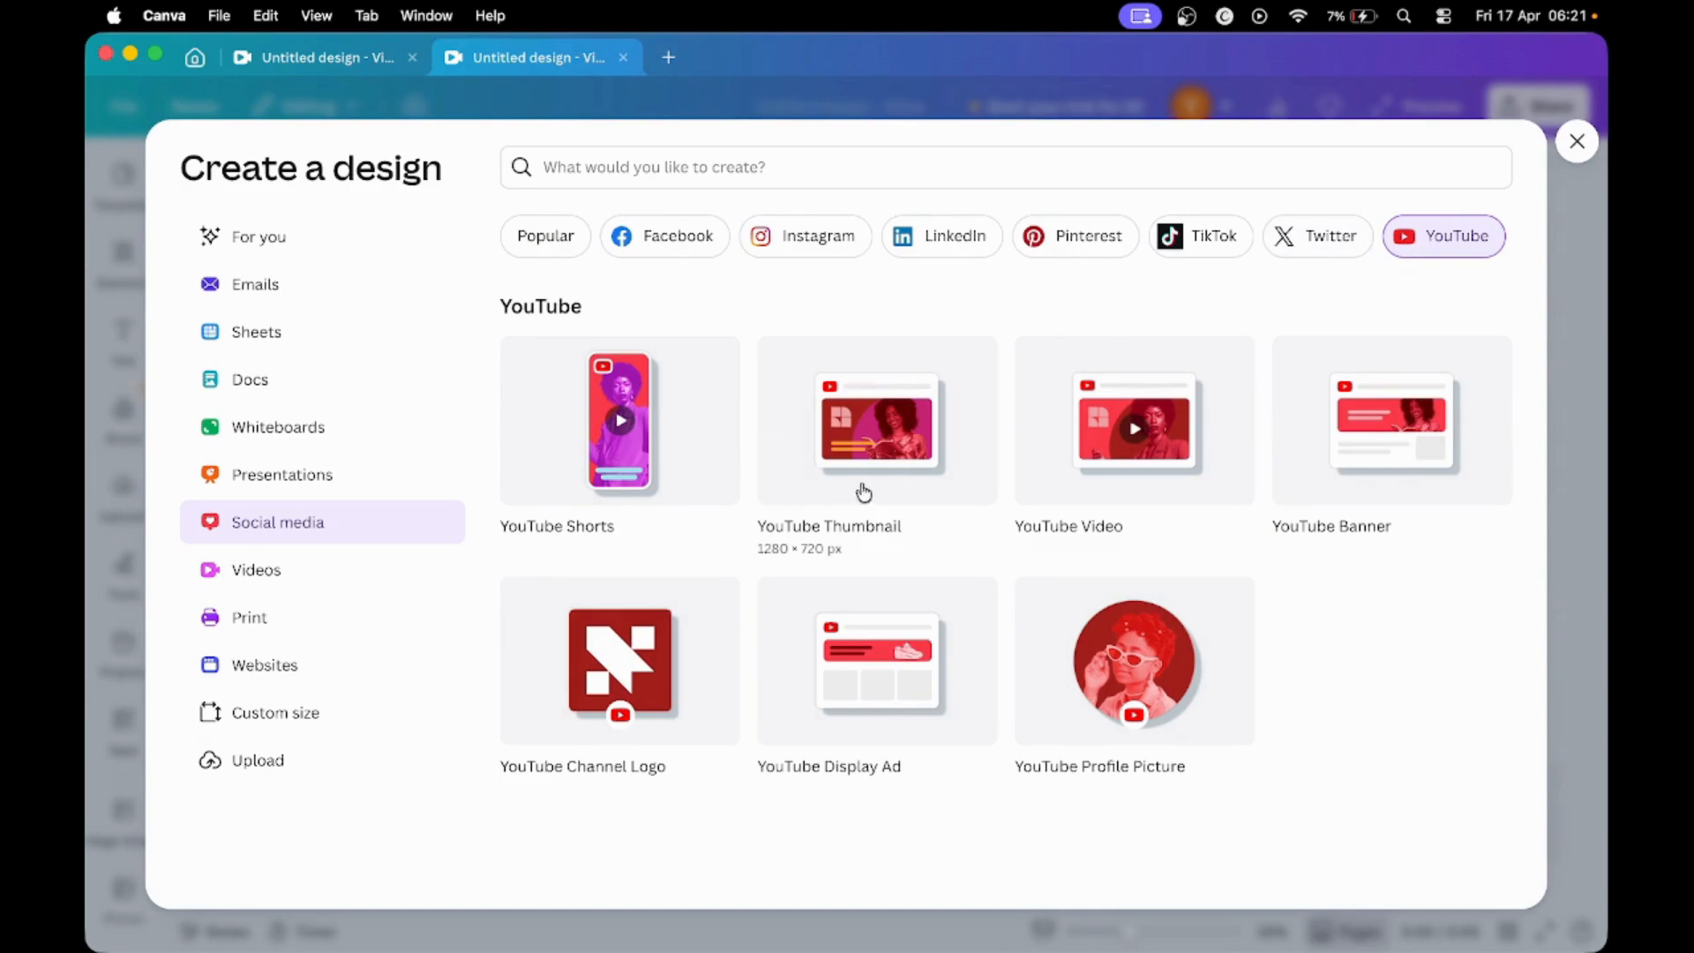
click(1125, 465)
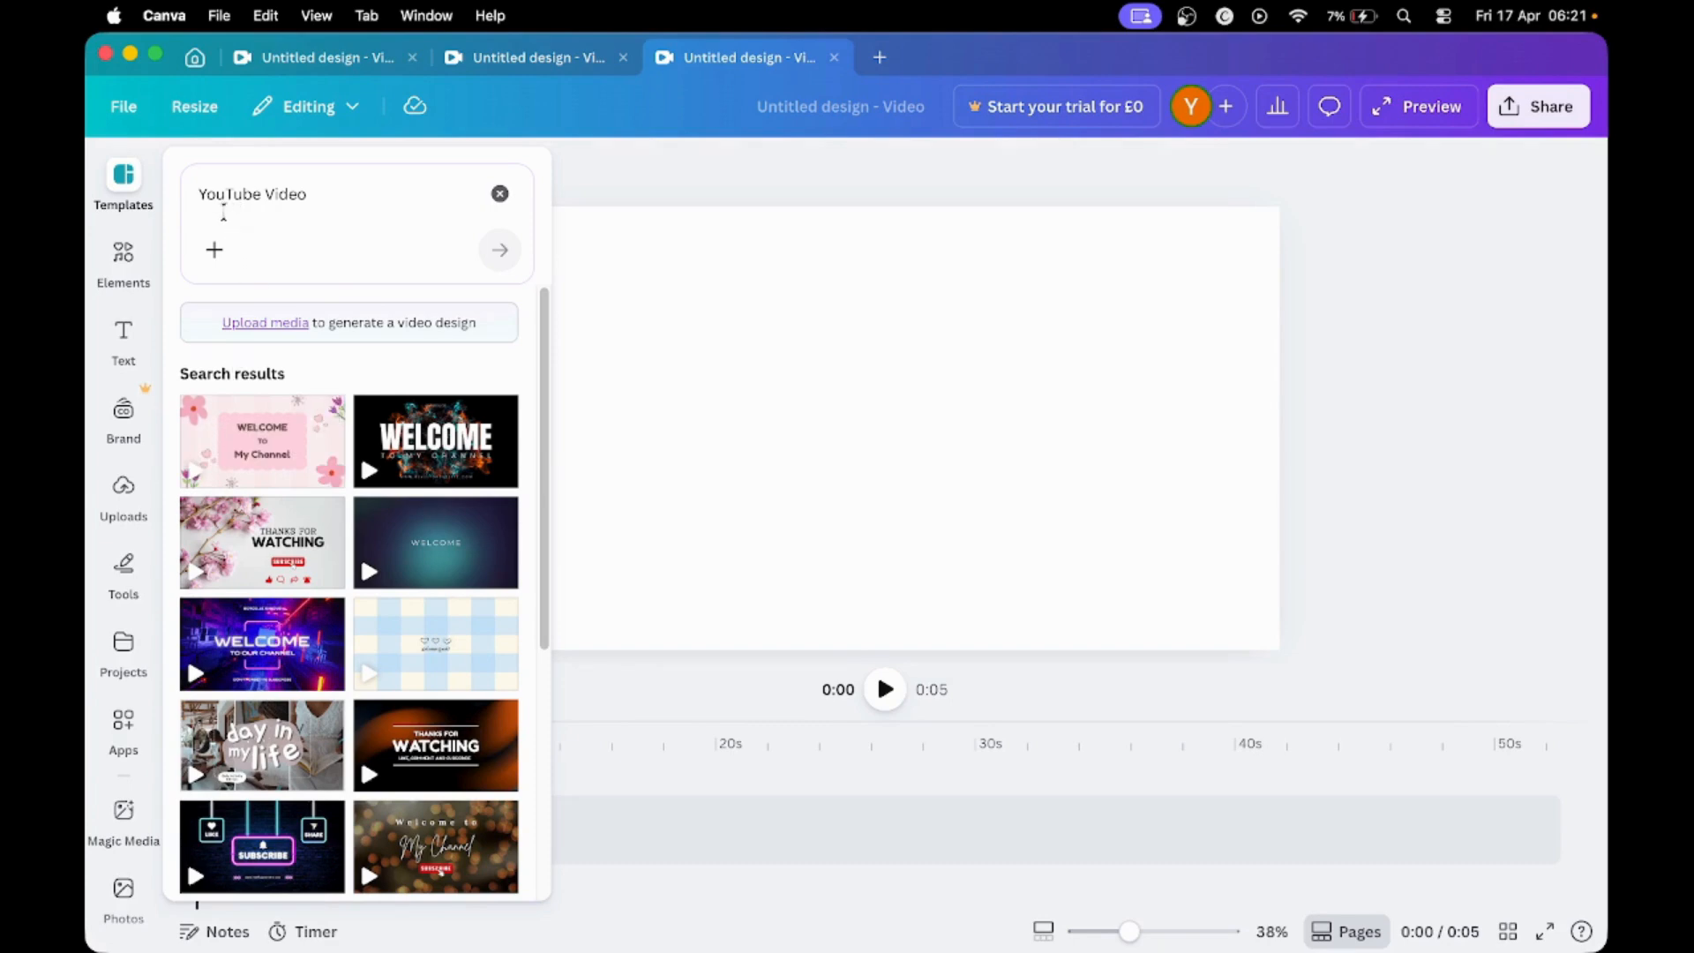
- Clear the YouTube Video template search and look through the suggested video templates
click(500, 193)
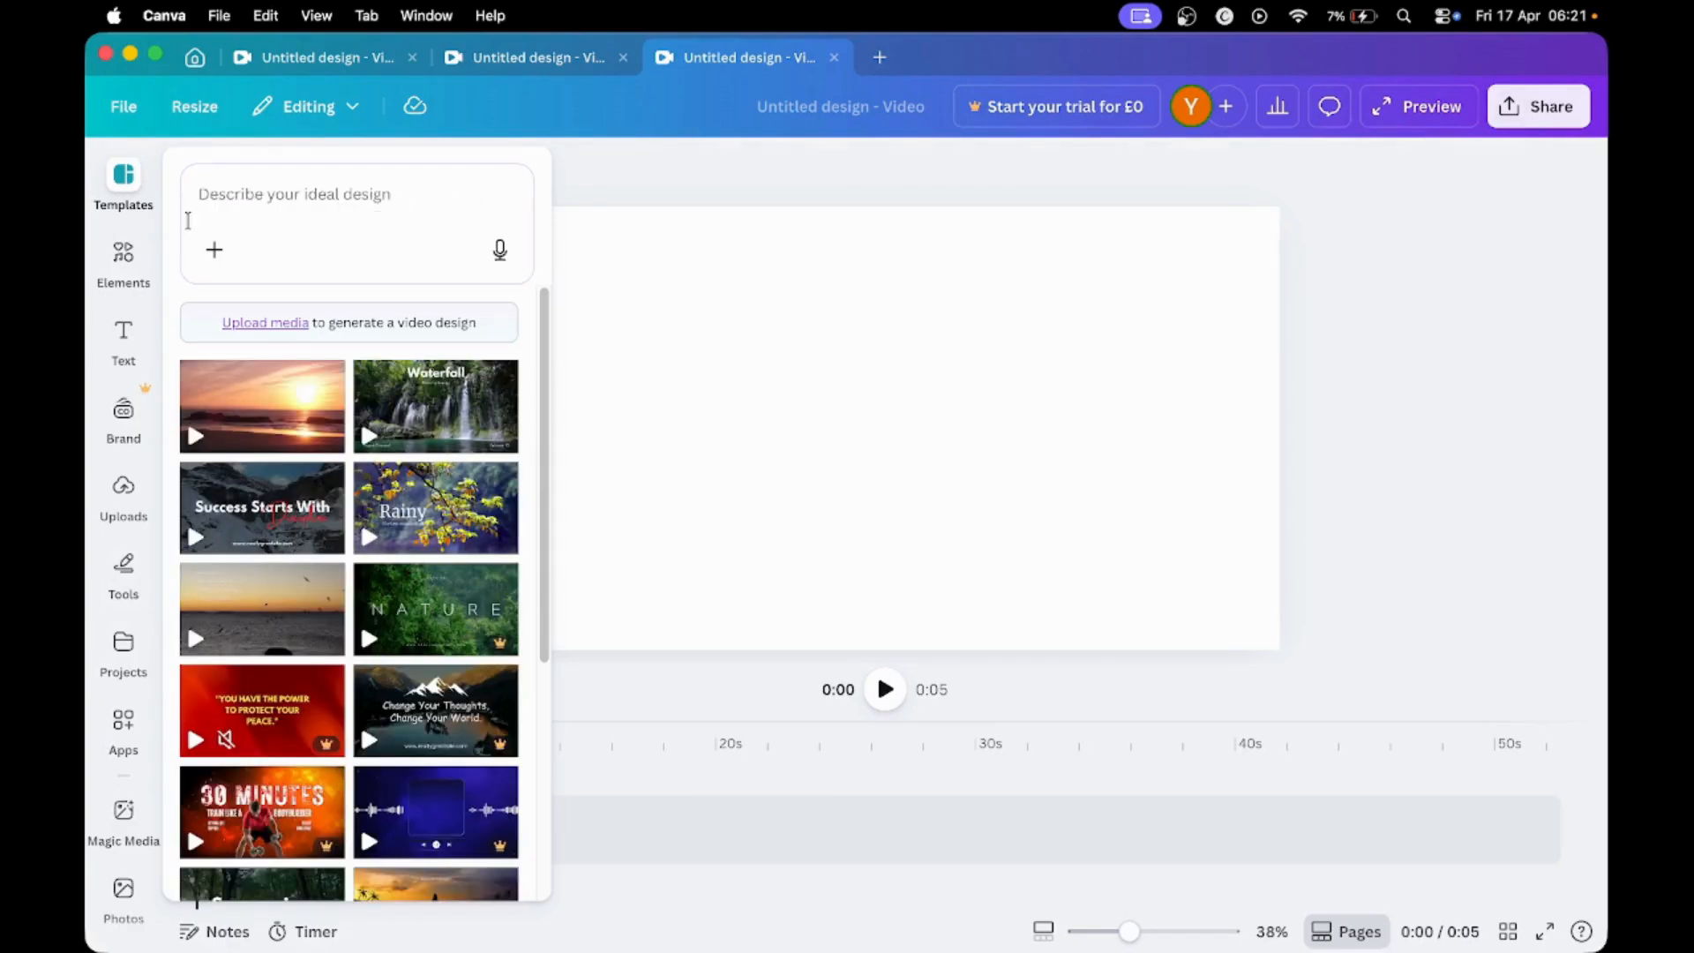
scroll(120, 219, down, 1)
scroll(120, 220, up, 1)
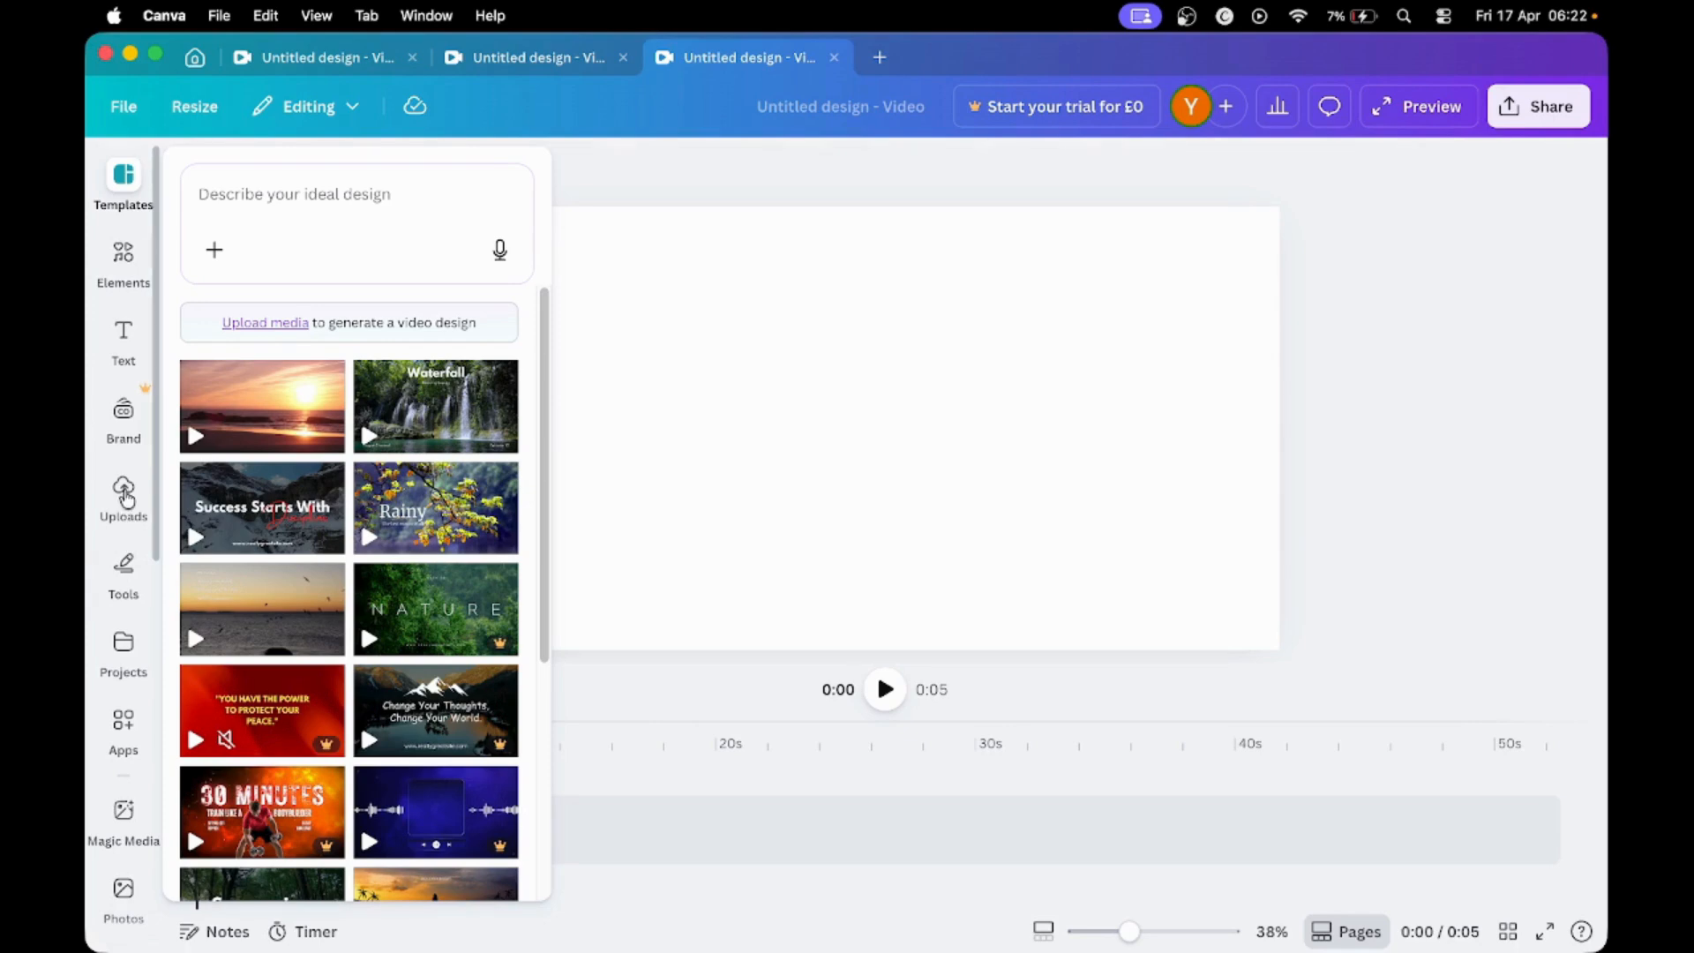
- Open the file chooser for uploading media, cancel it, and list the previously uploaded videos
click(124, 493)
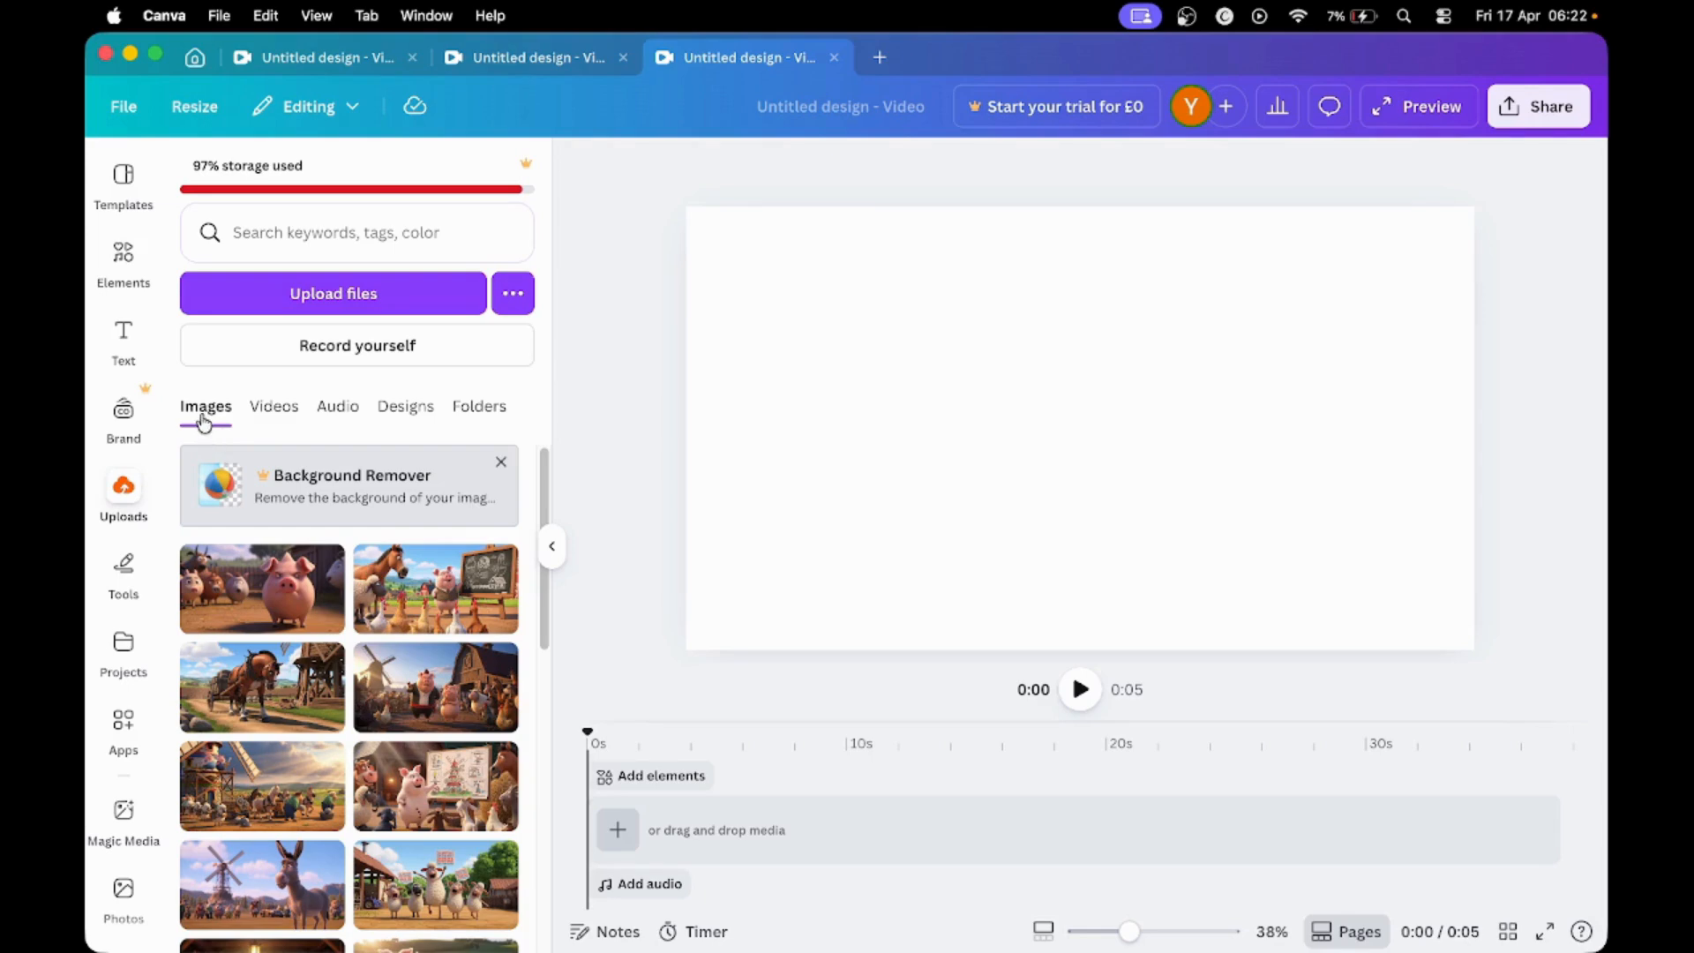
click(333, 311)
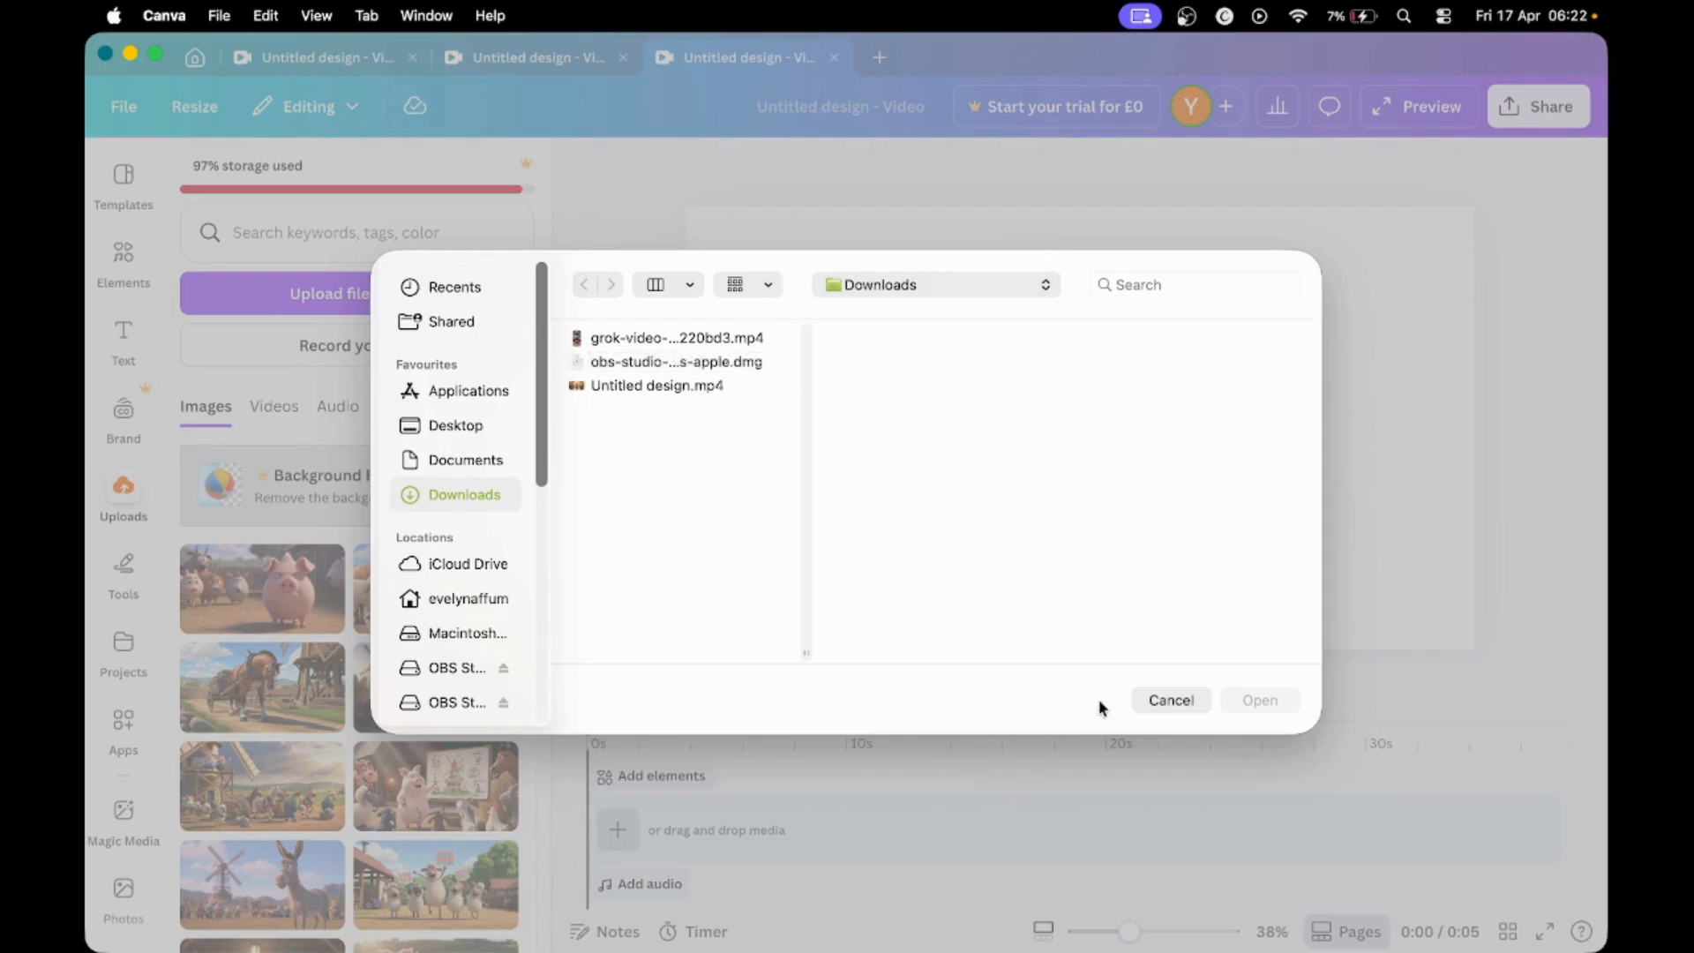
click(1170, 700)
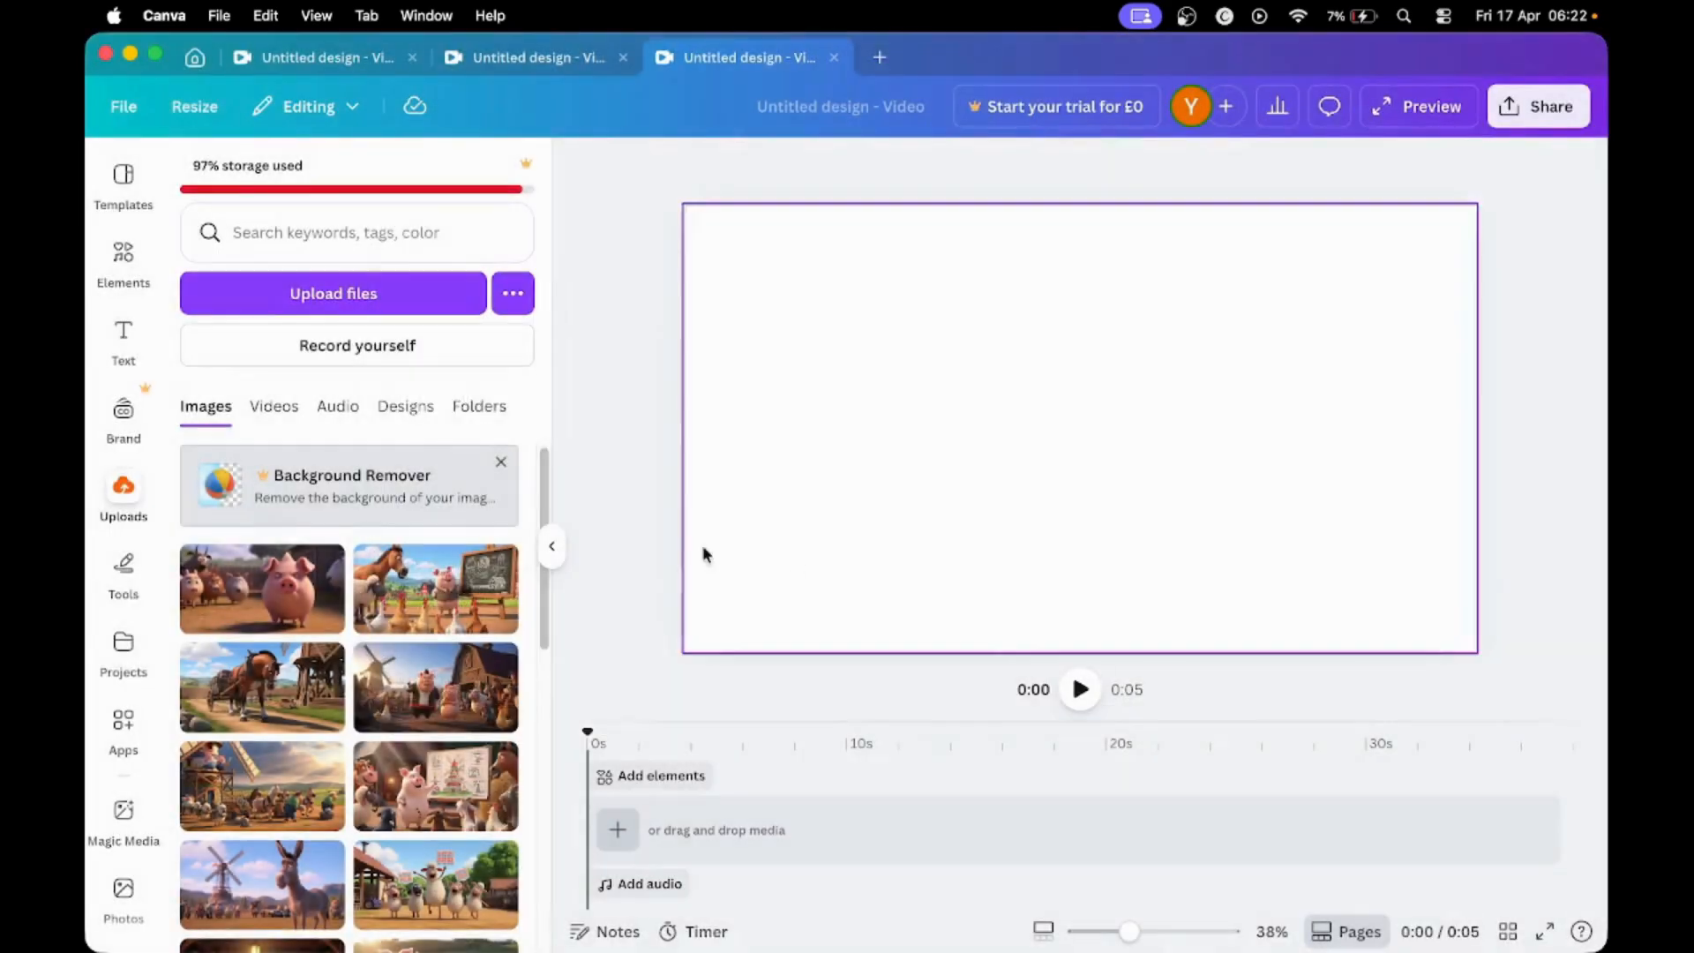
click(275, 408)
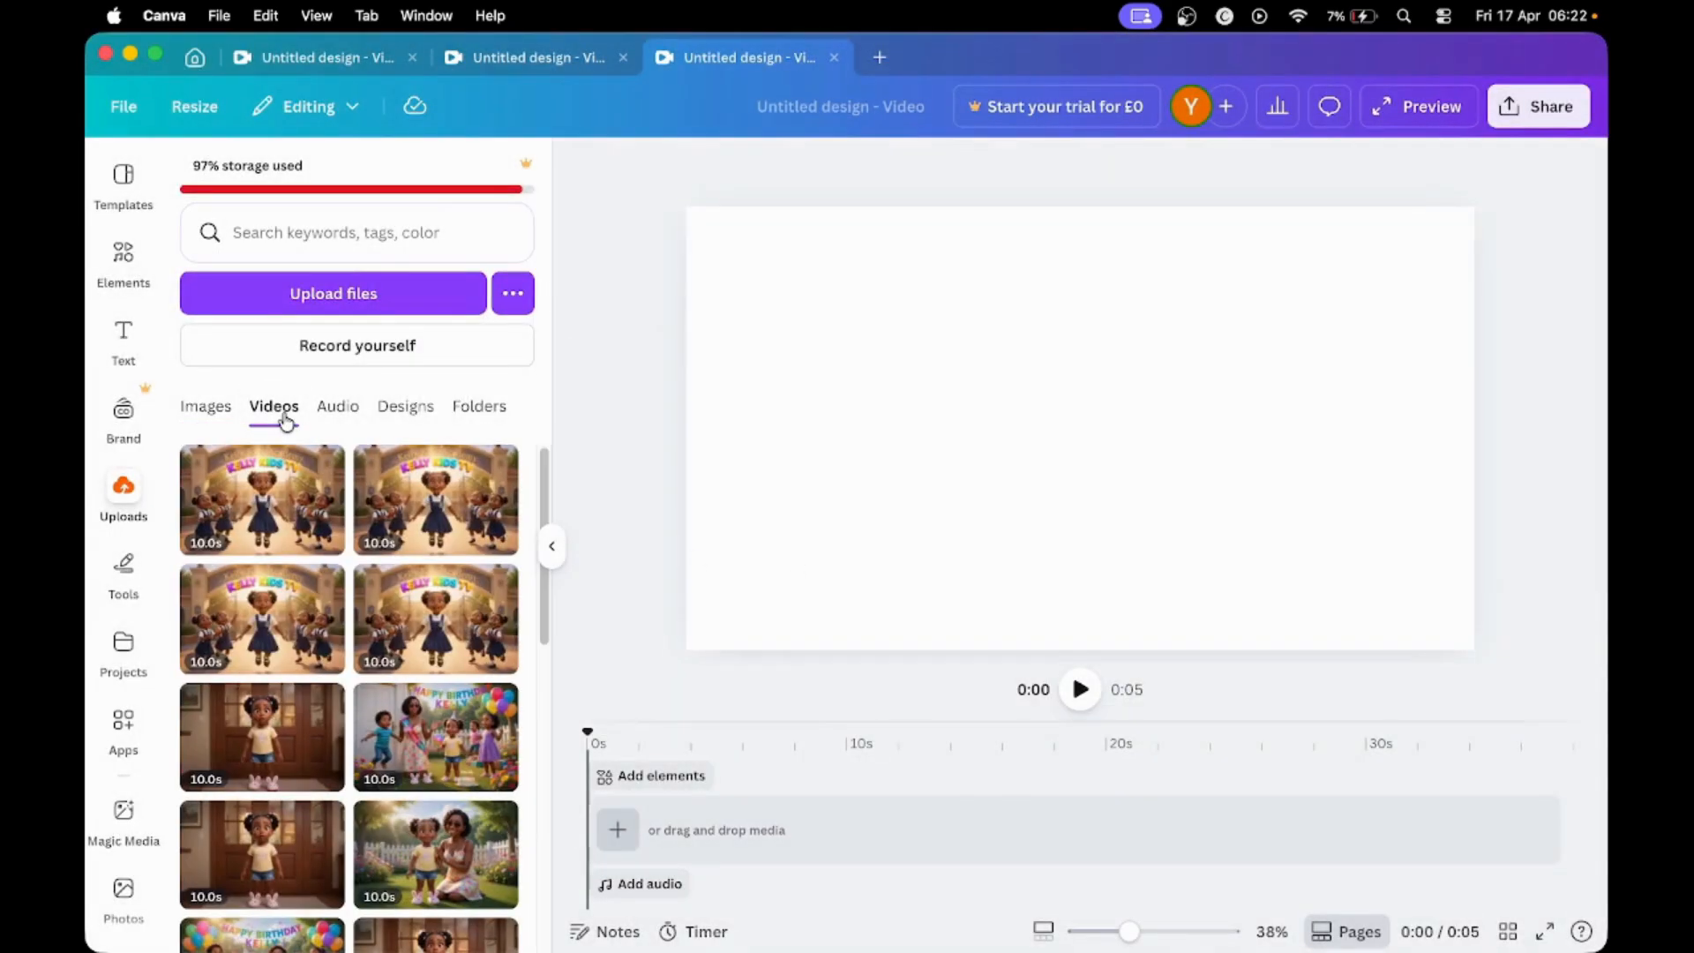
- Choose all videos in the Desktop folder KELLY KIDS TV/kelly videos for upload, and cancel the file selection
click(298, 302)
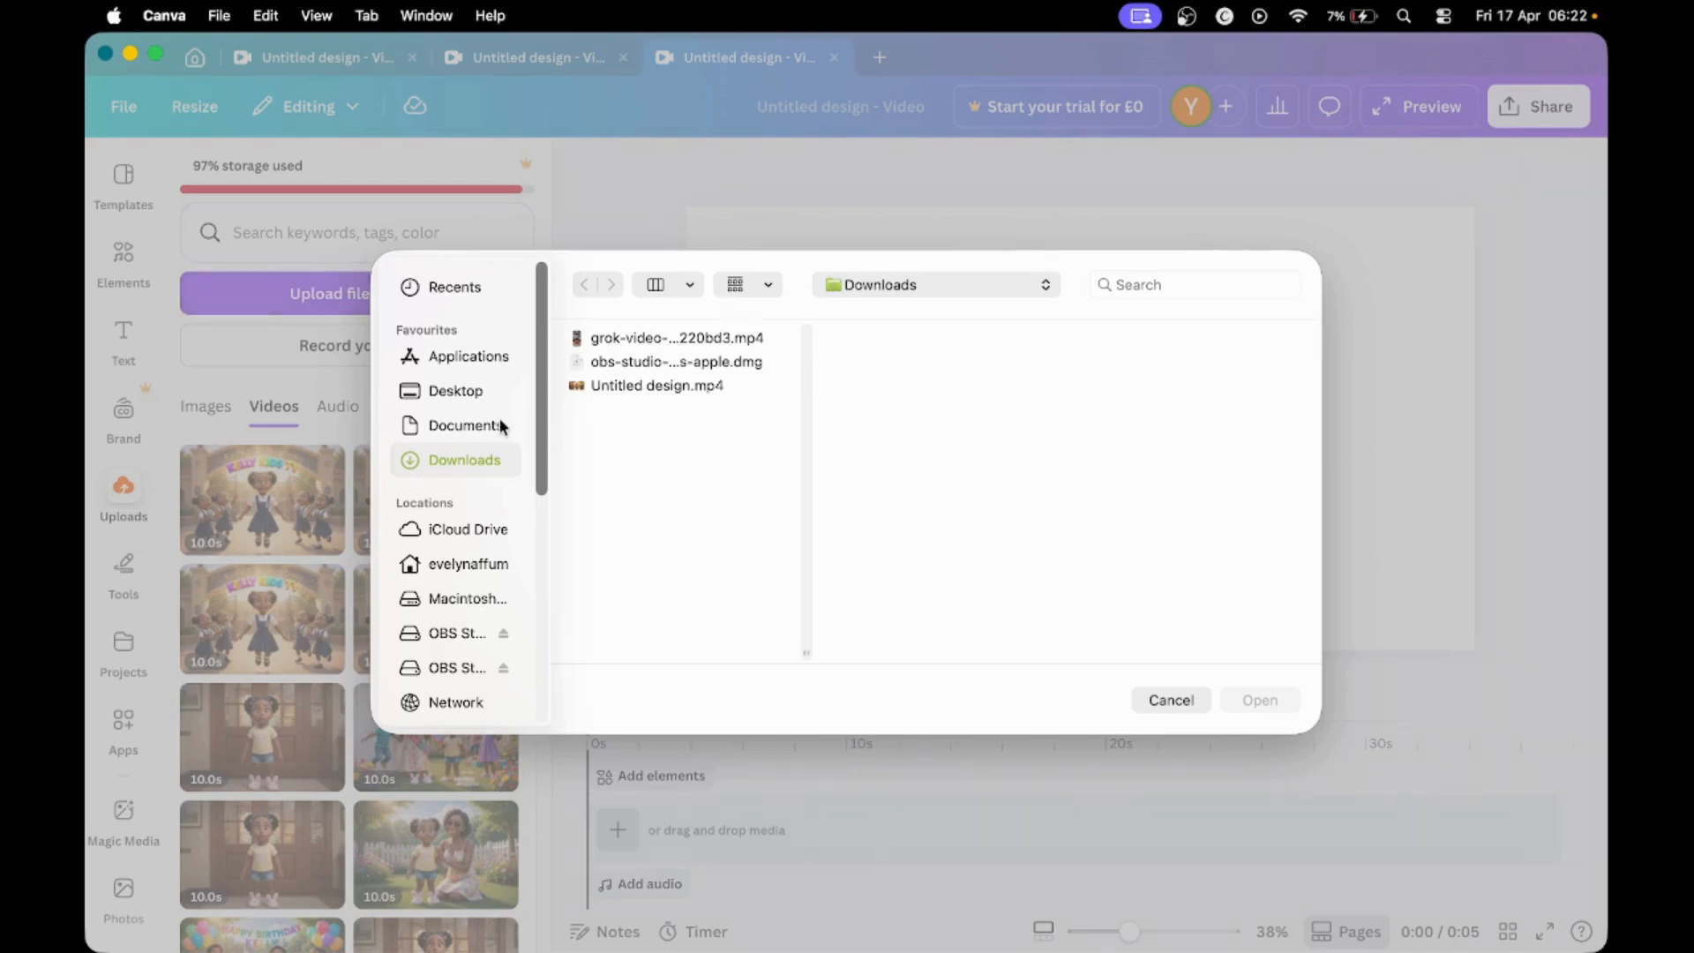
click(452, 397)
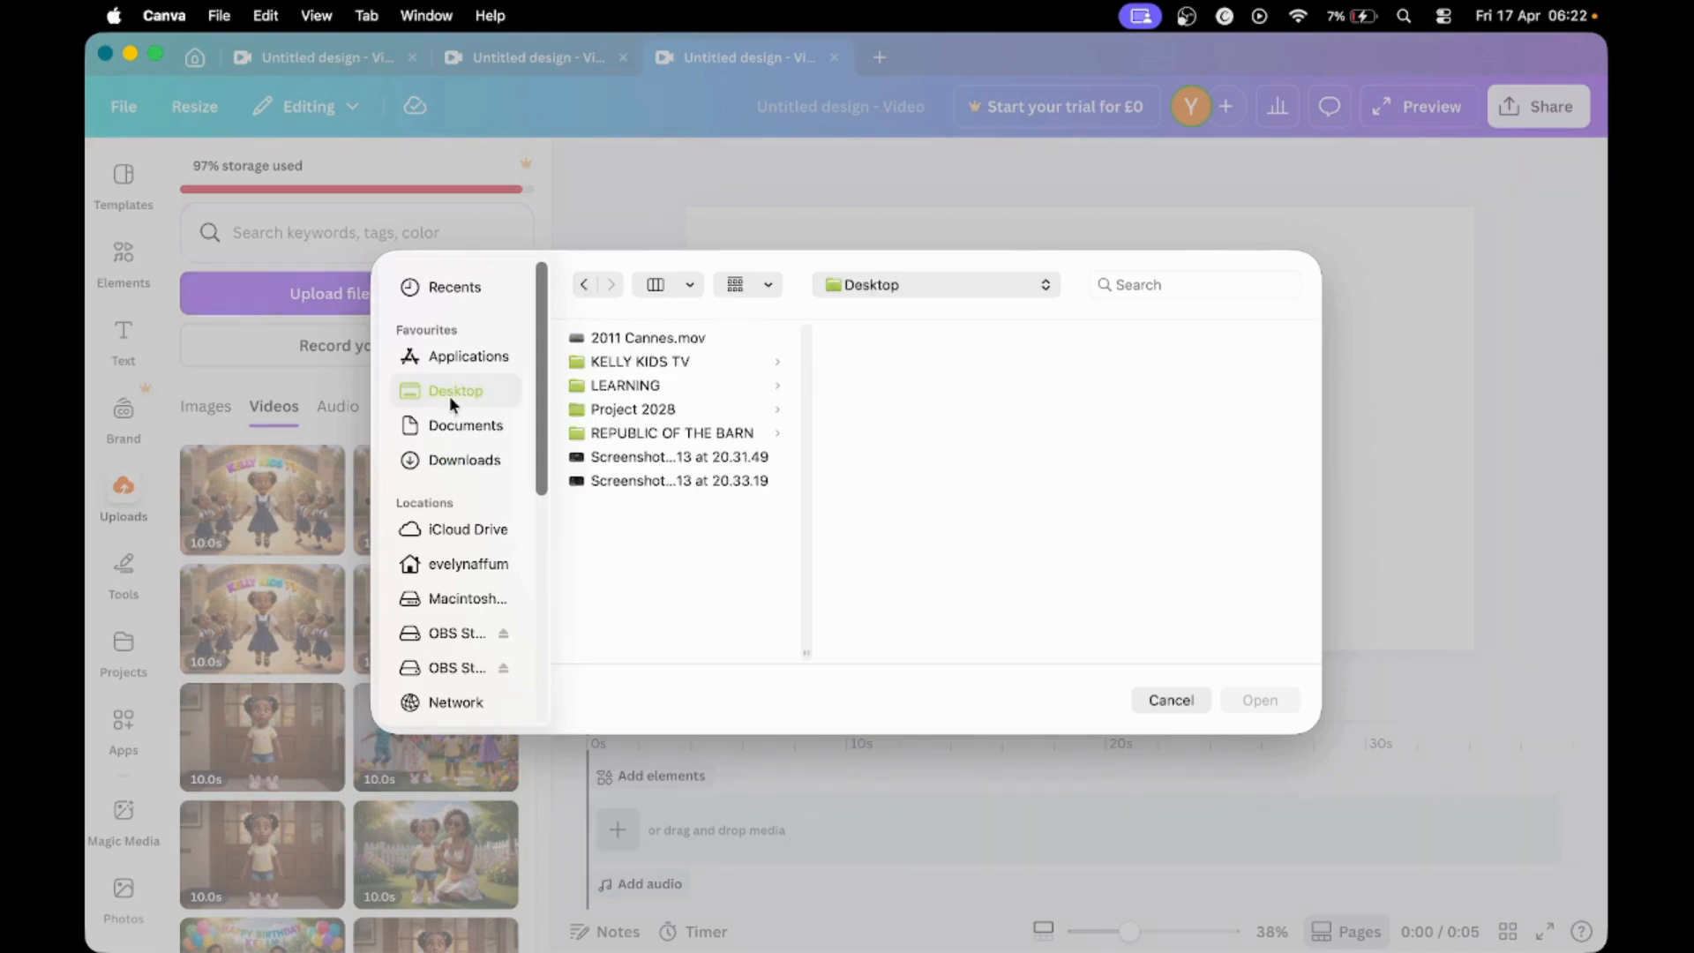
click(646, 369)
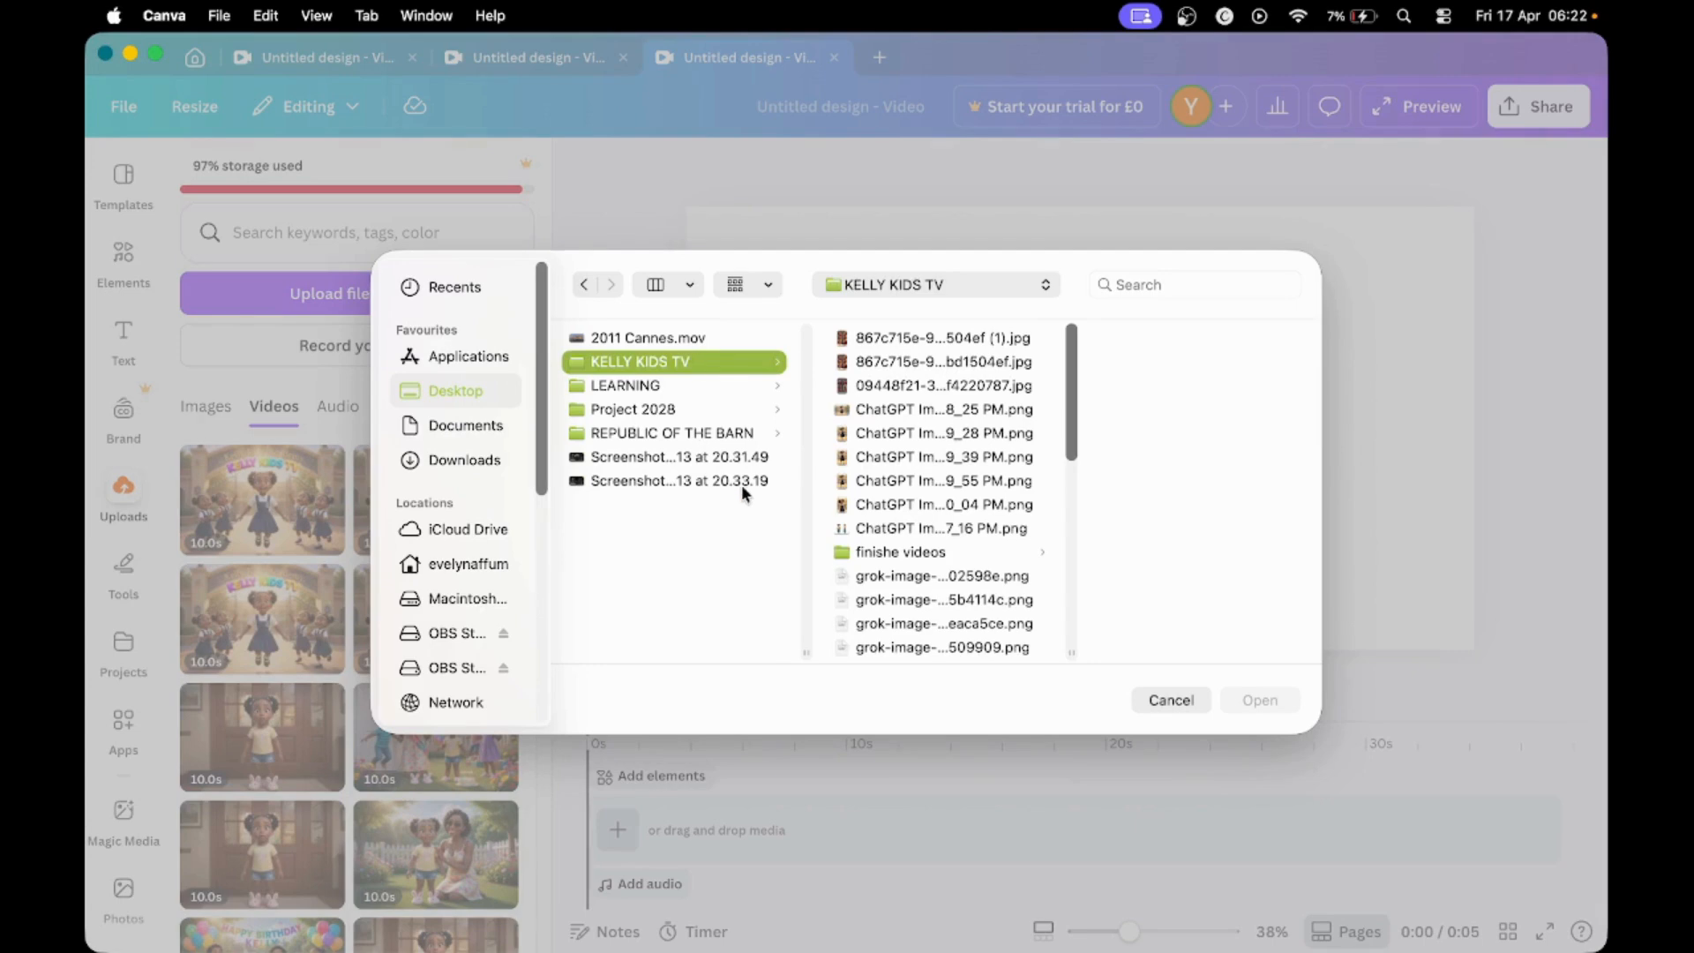
scroll(894, 550, down, 2)
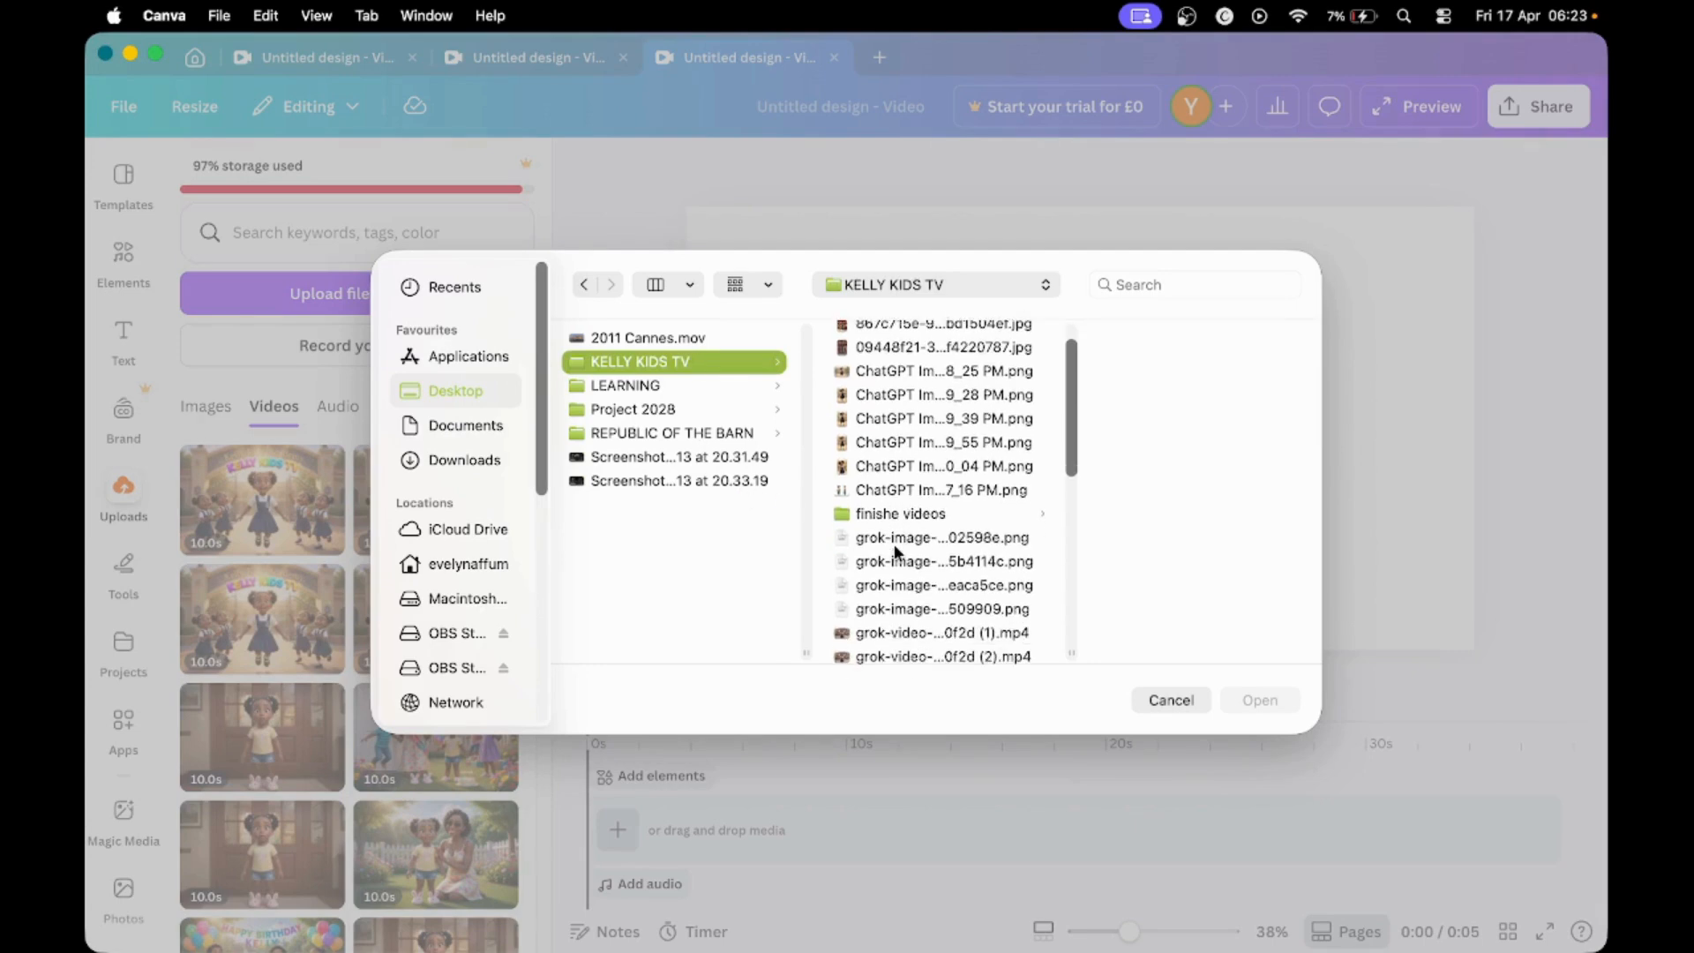
scroll(893, 543, down, 10)
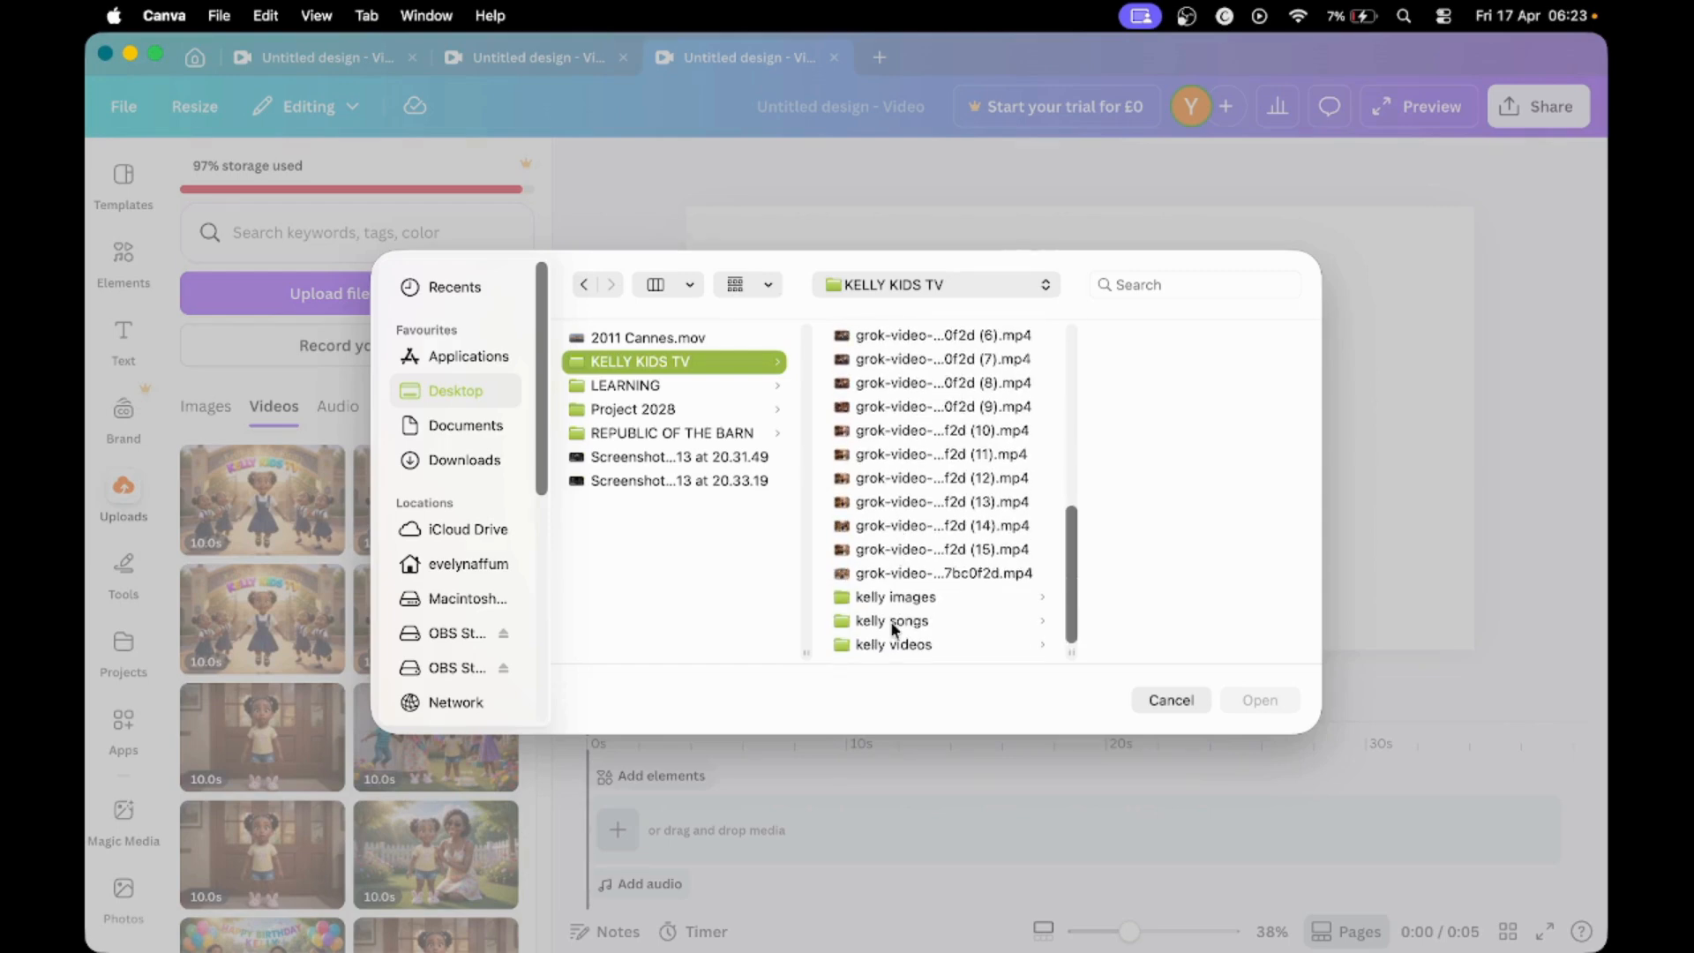
click(893, 646)
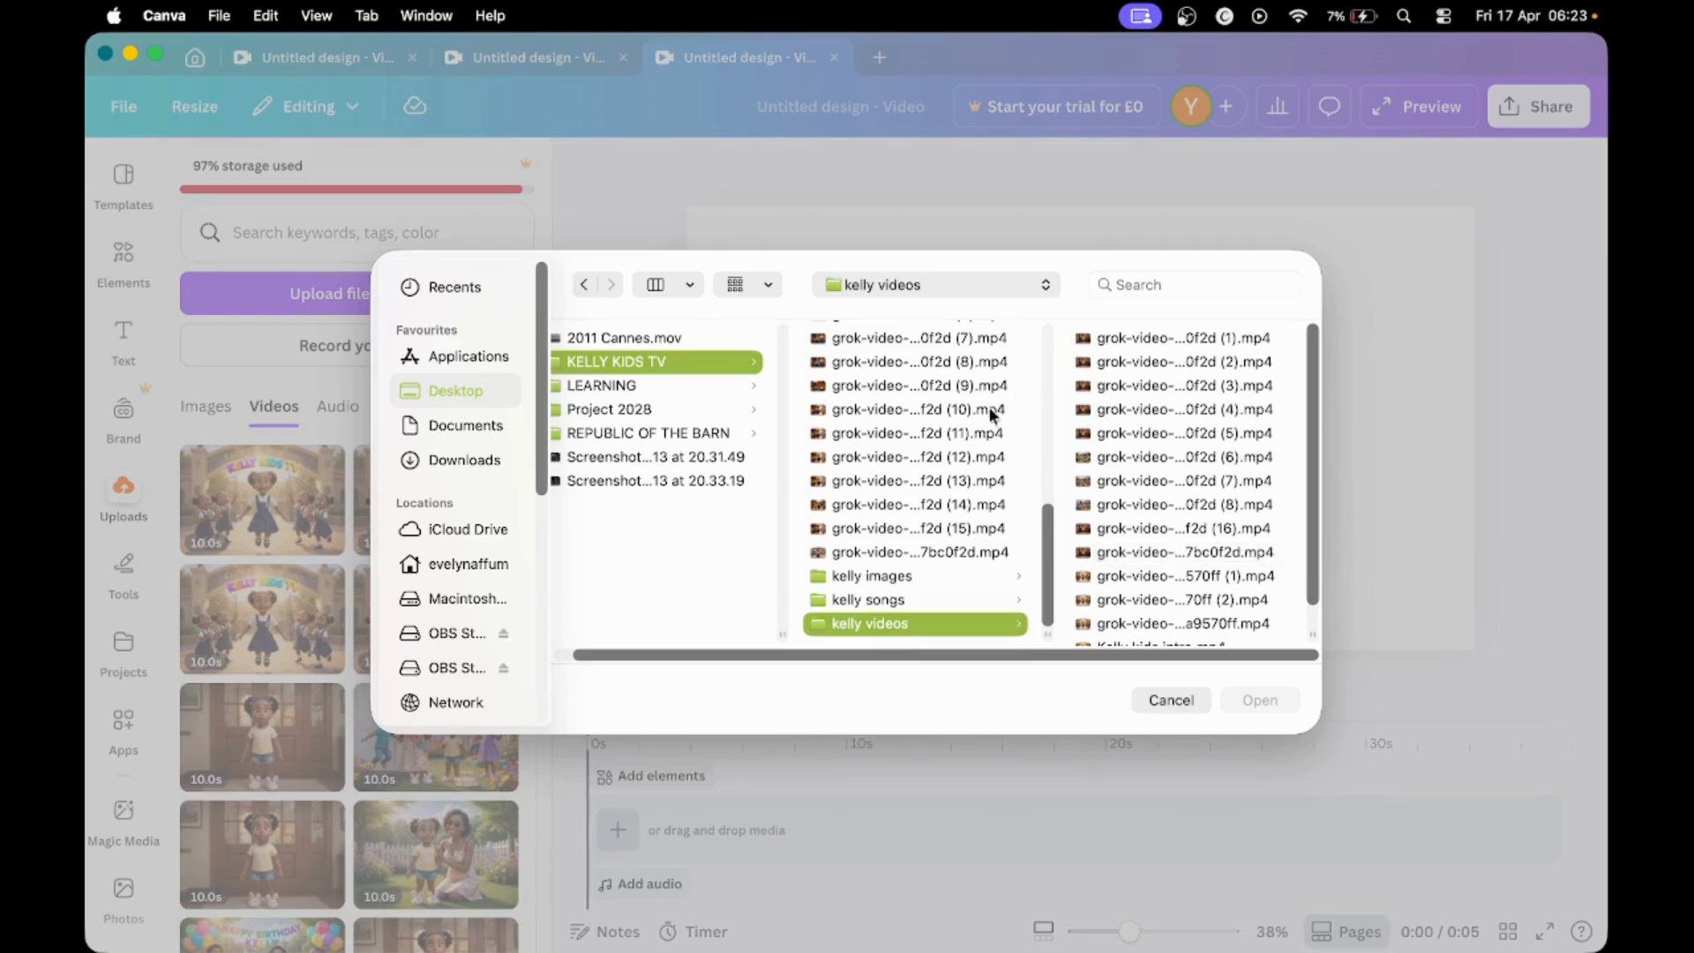
click(877, 630)
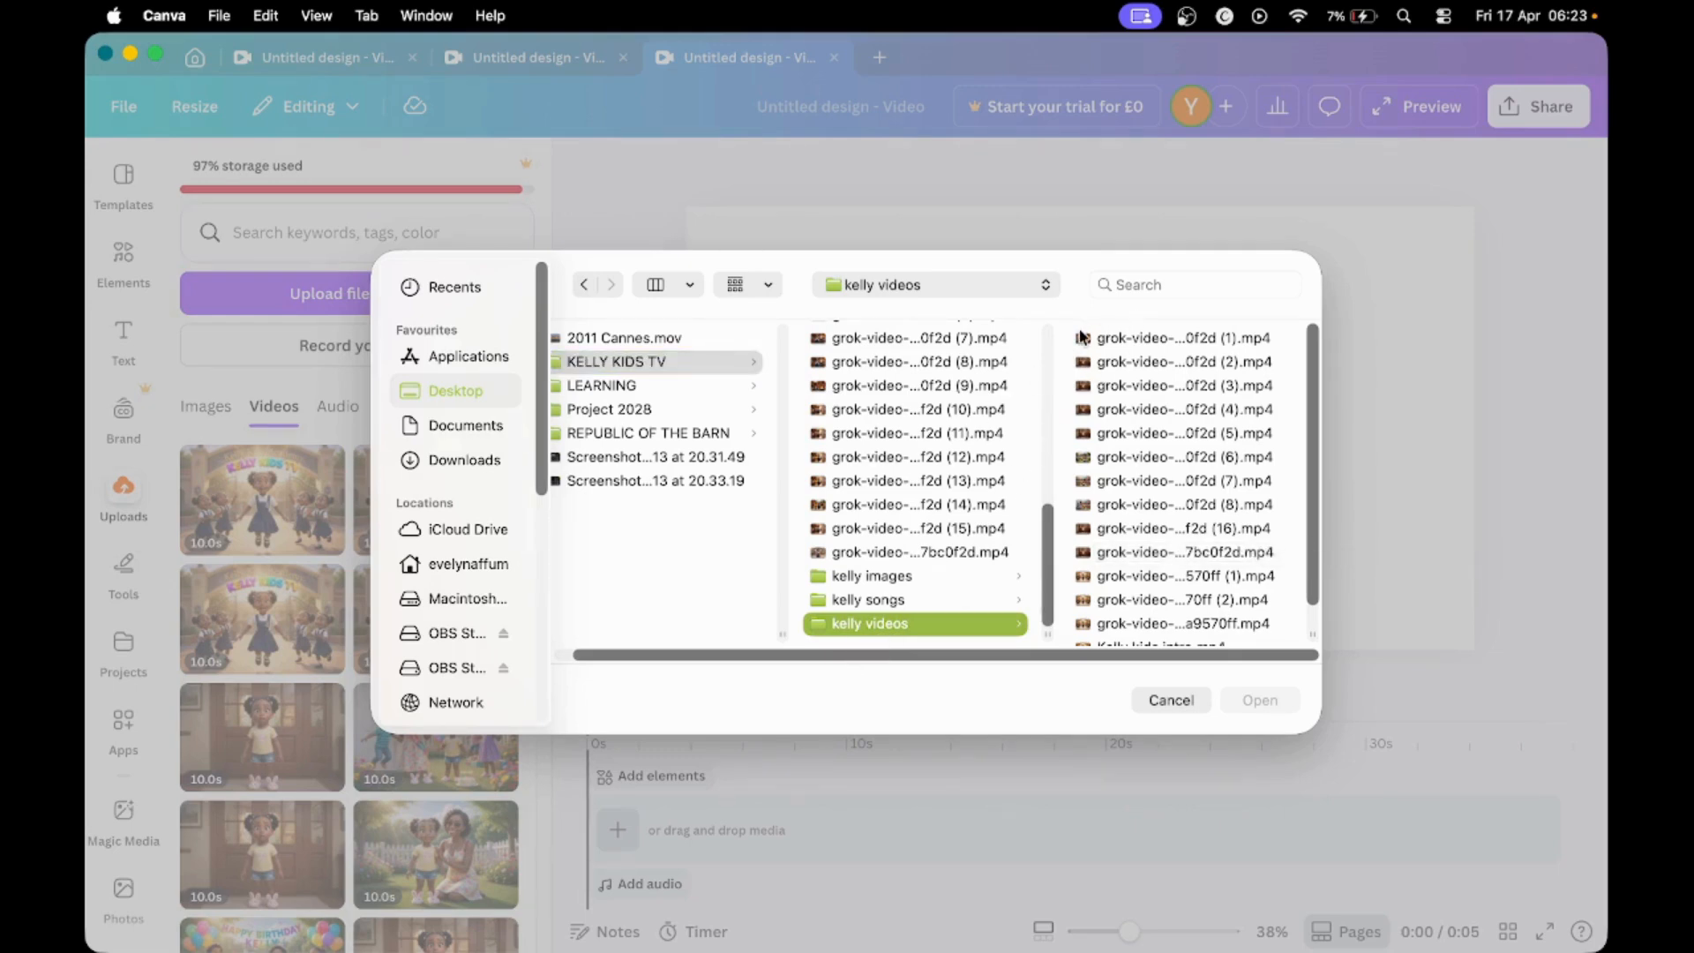
drag(1082, 336, 1145, 729)
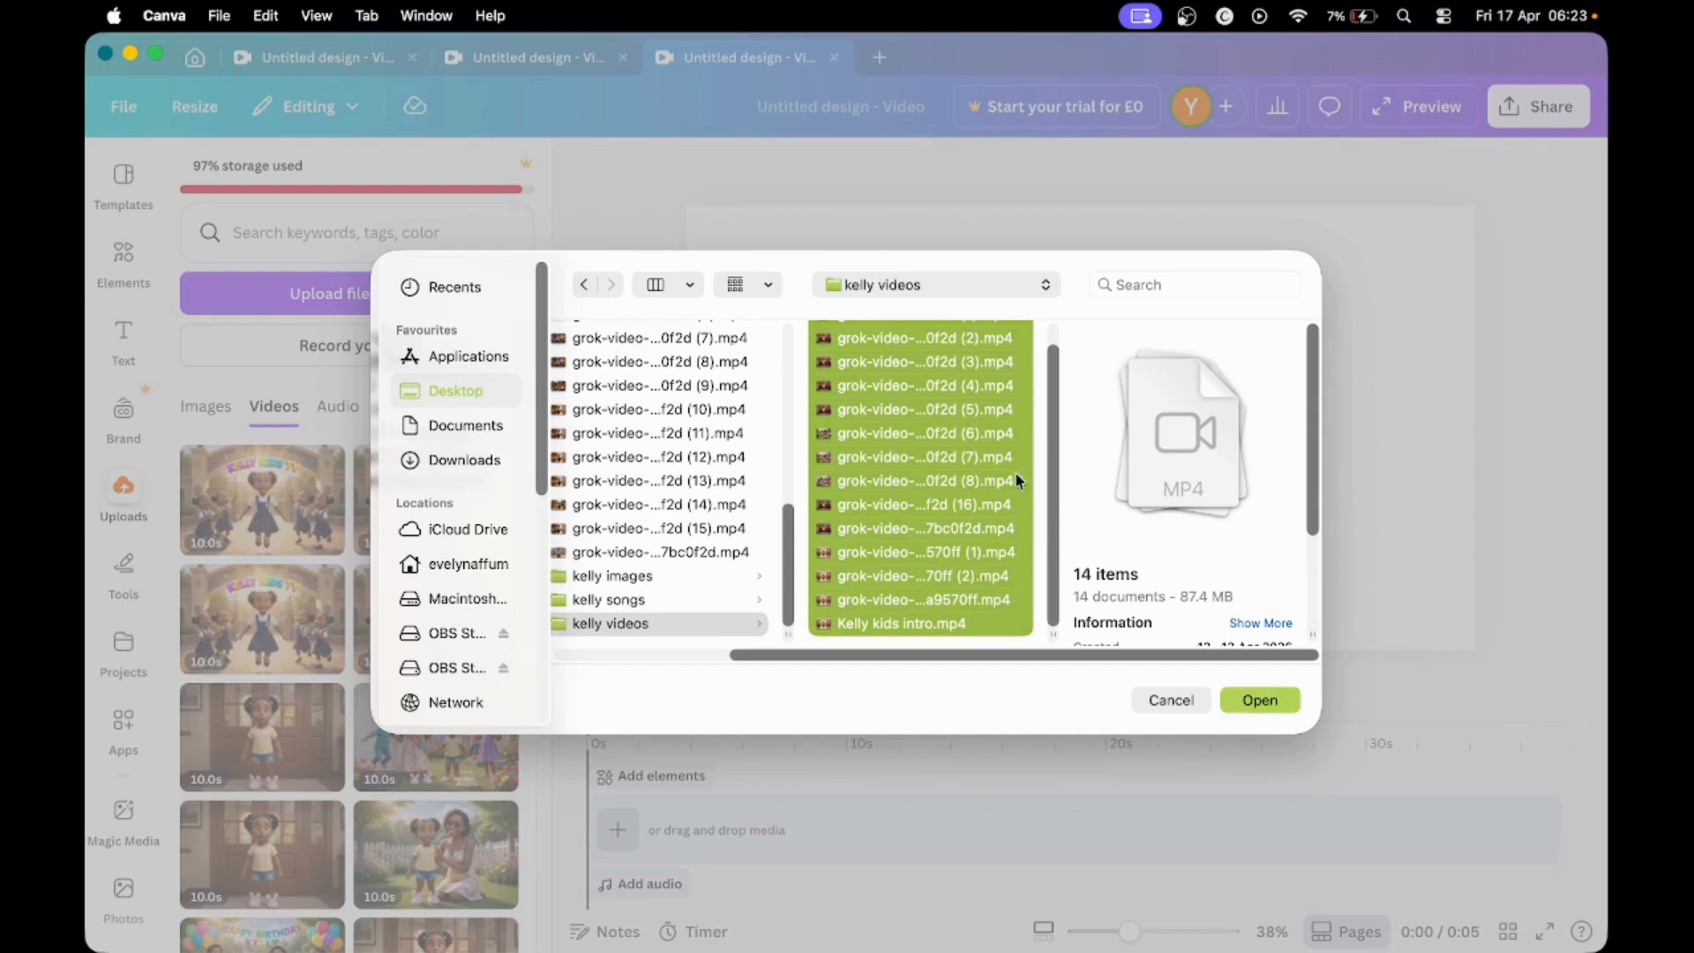
click(1171, 700)
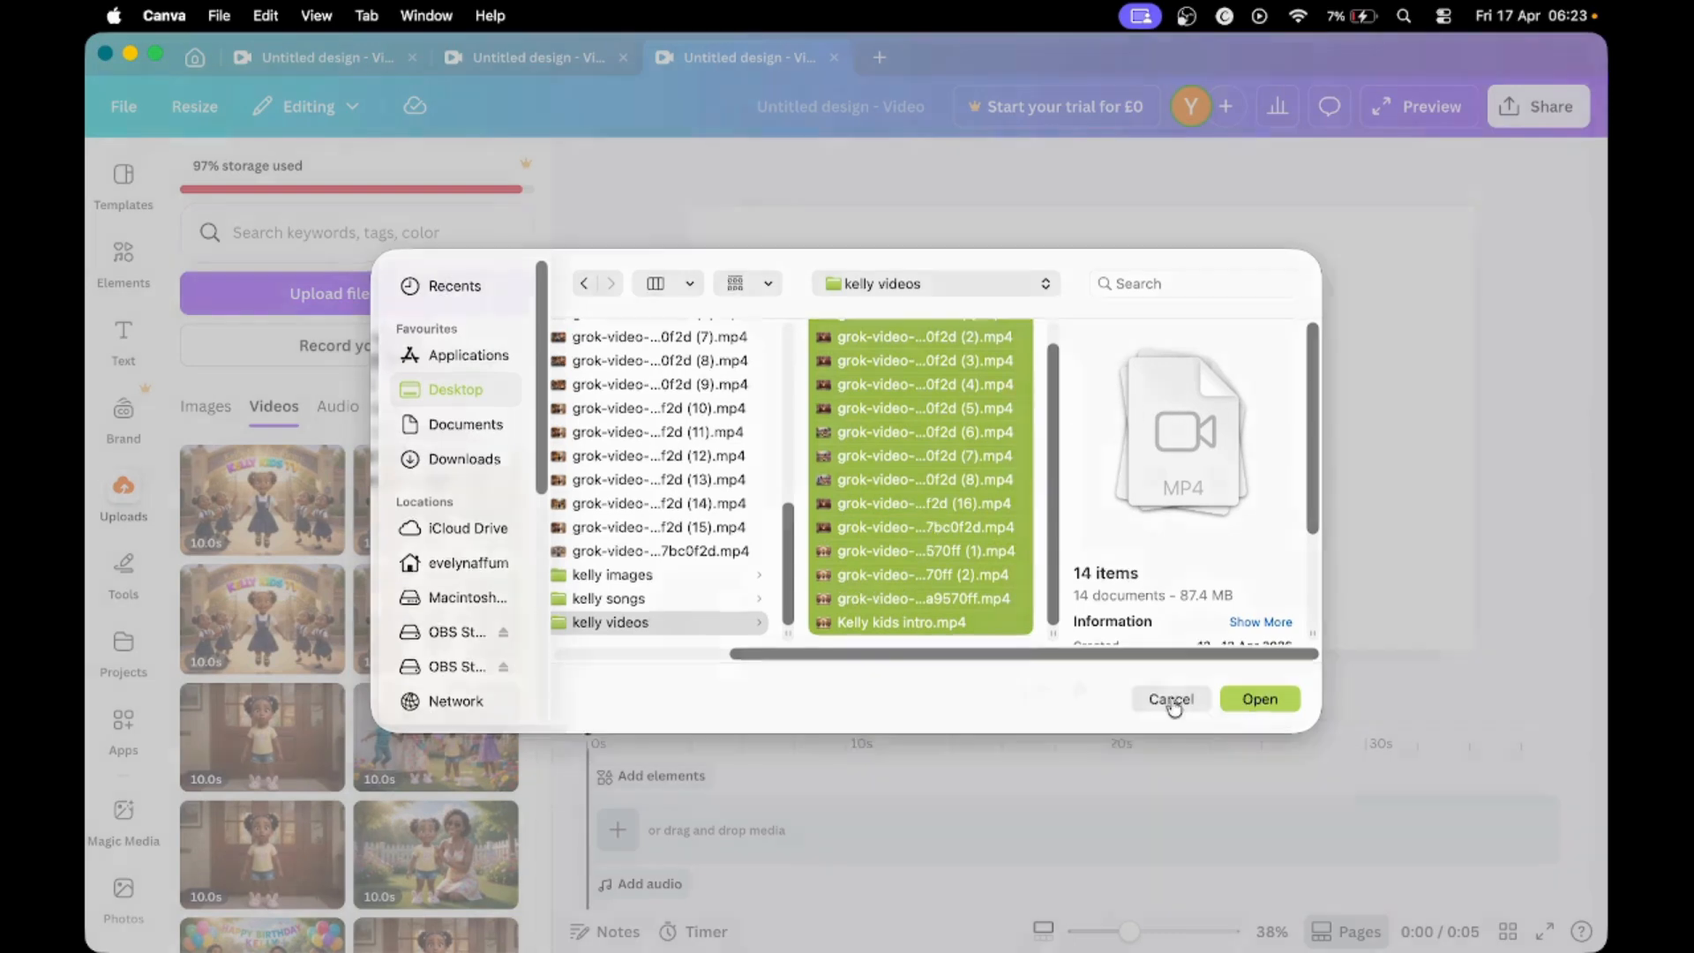
- Add the first uploaded 10-second Kelly Kids TV school-gate clip to the empty video timeline
scroll(270, 522, down, 10)
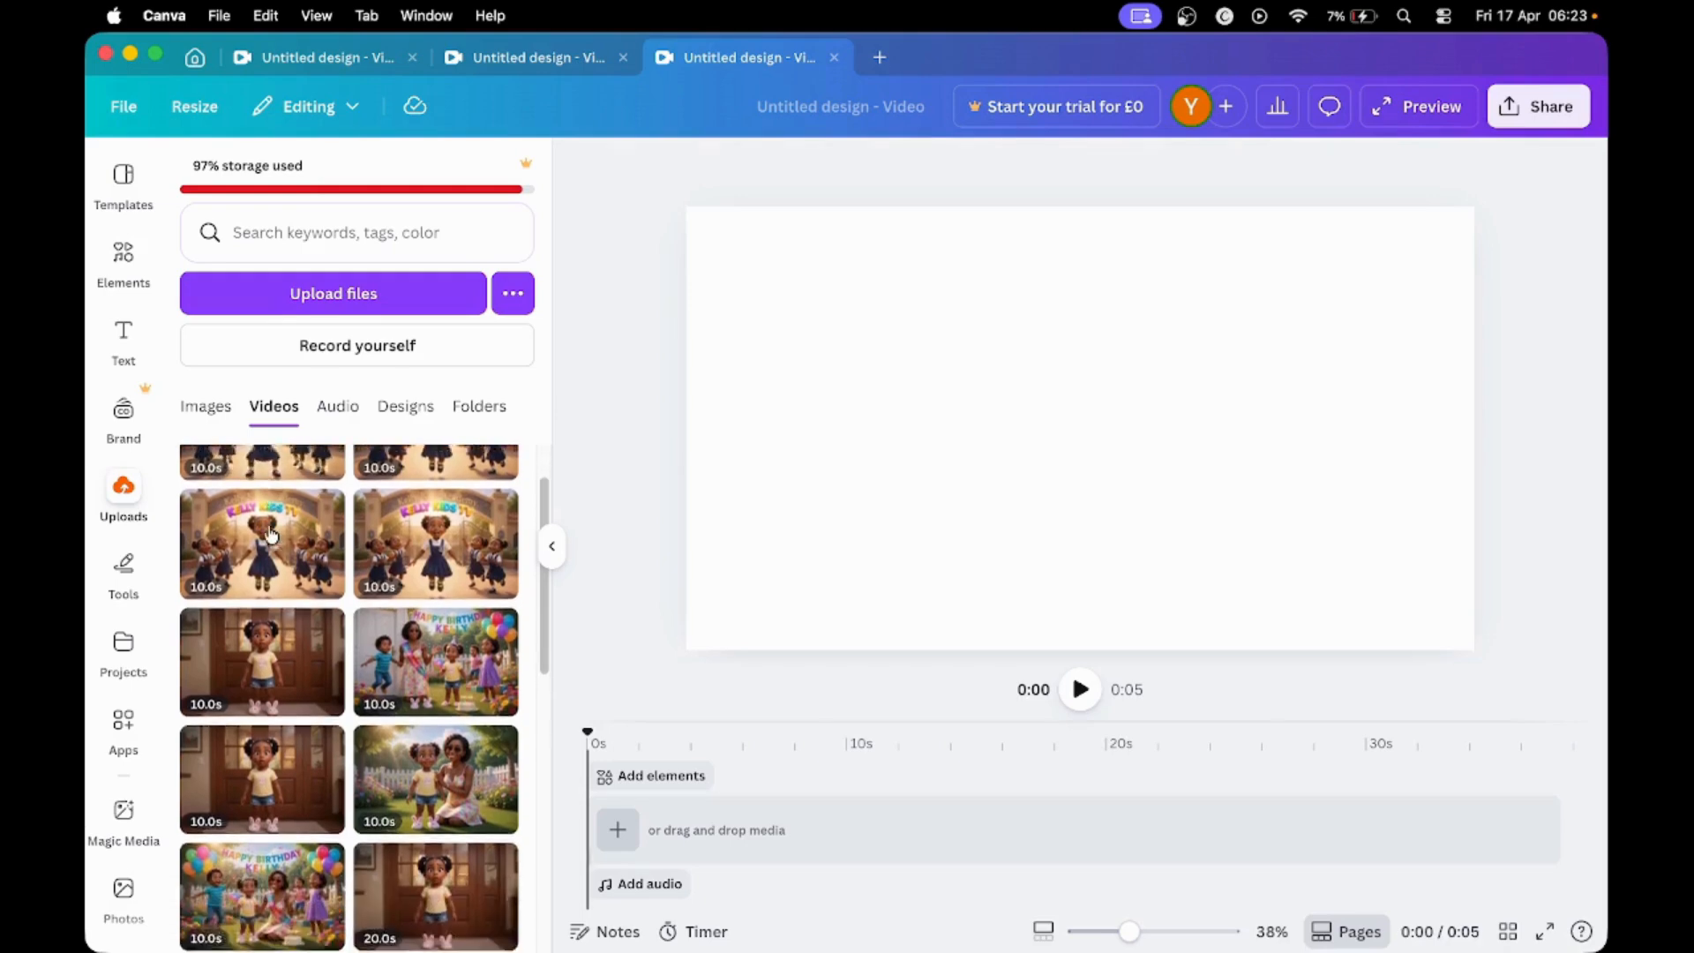
scroll(286, 579, down, 6)
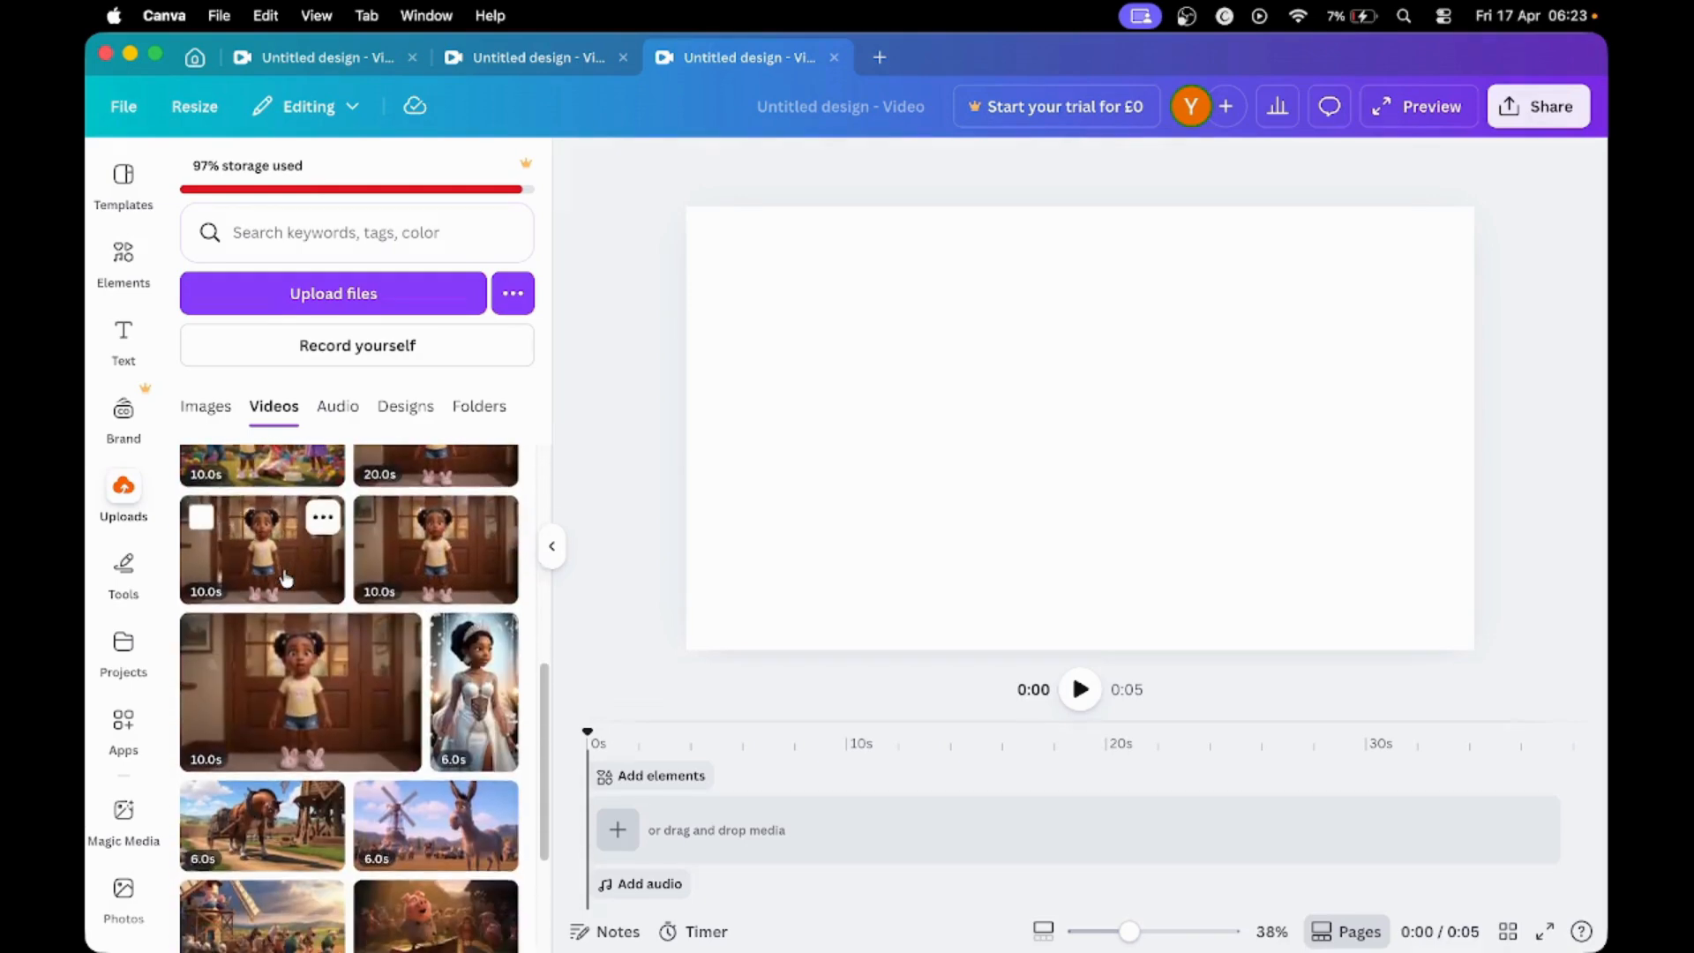
scroll(286, 579, up, 15)
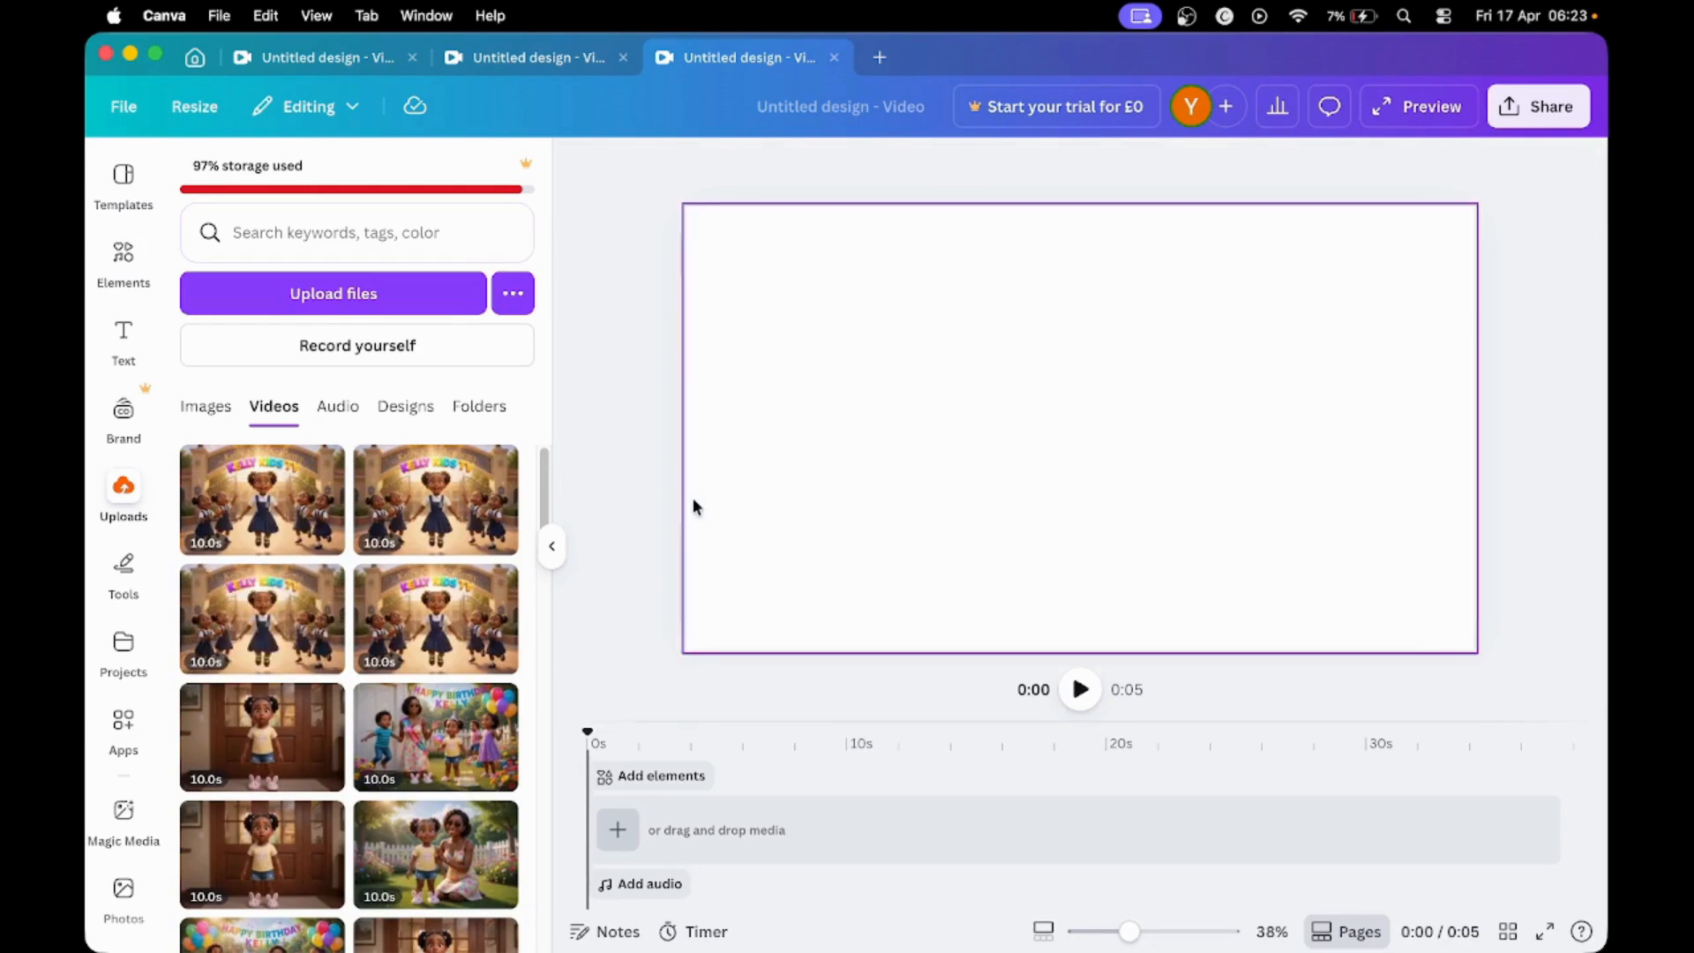
scroll(294, 734, down, 3)
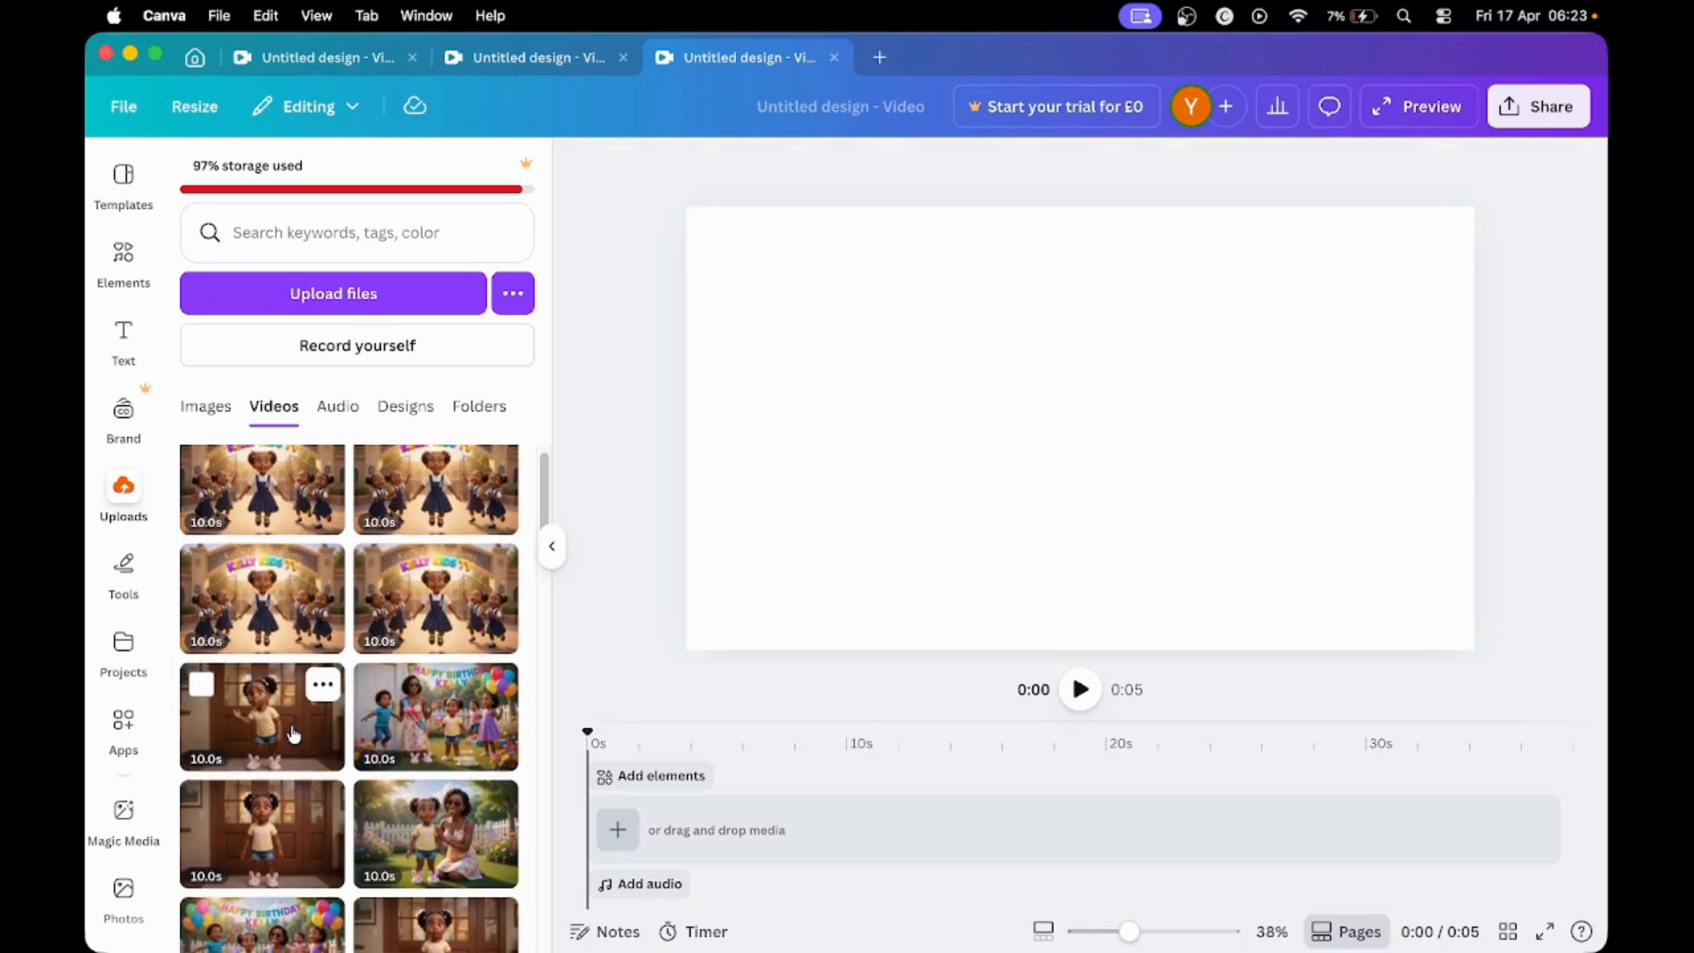
scroll(294, 733, up, 3)
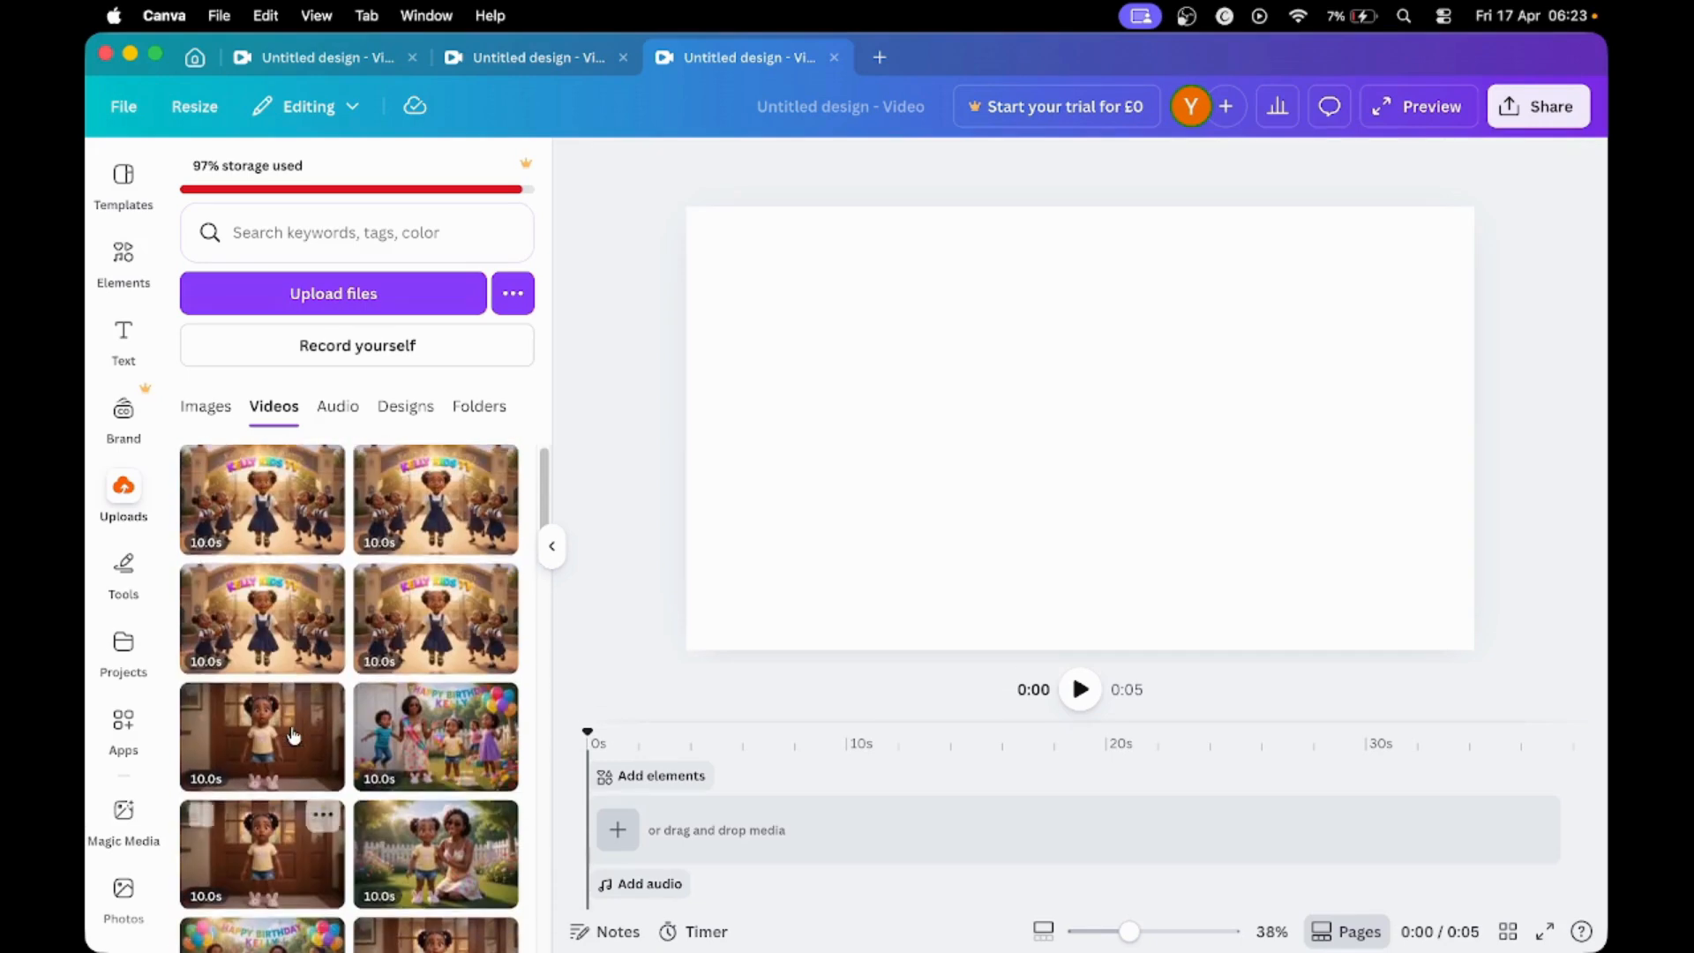
click(275, 524)
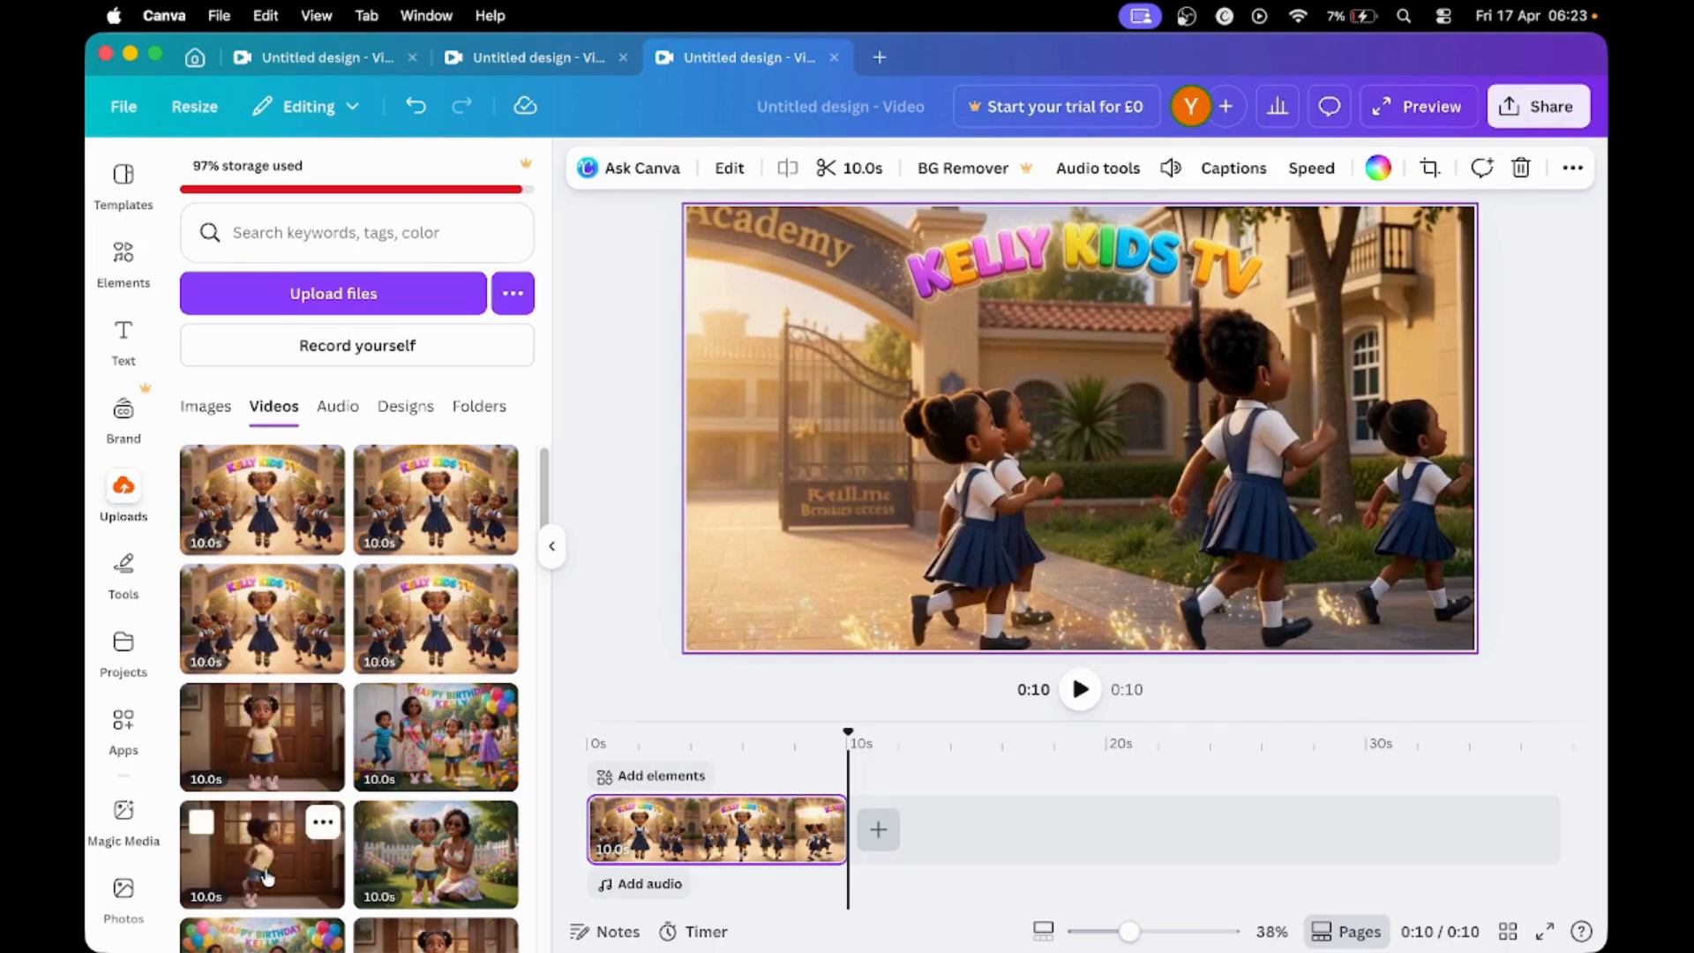
- Append two 10-second clips of the girl at the wooden door, the garden clip and the birthday party clip to the timeline in that order
scroll(267, 876, down, 2)
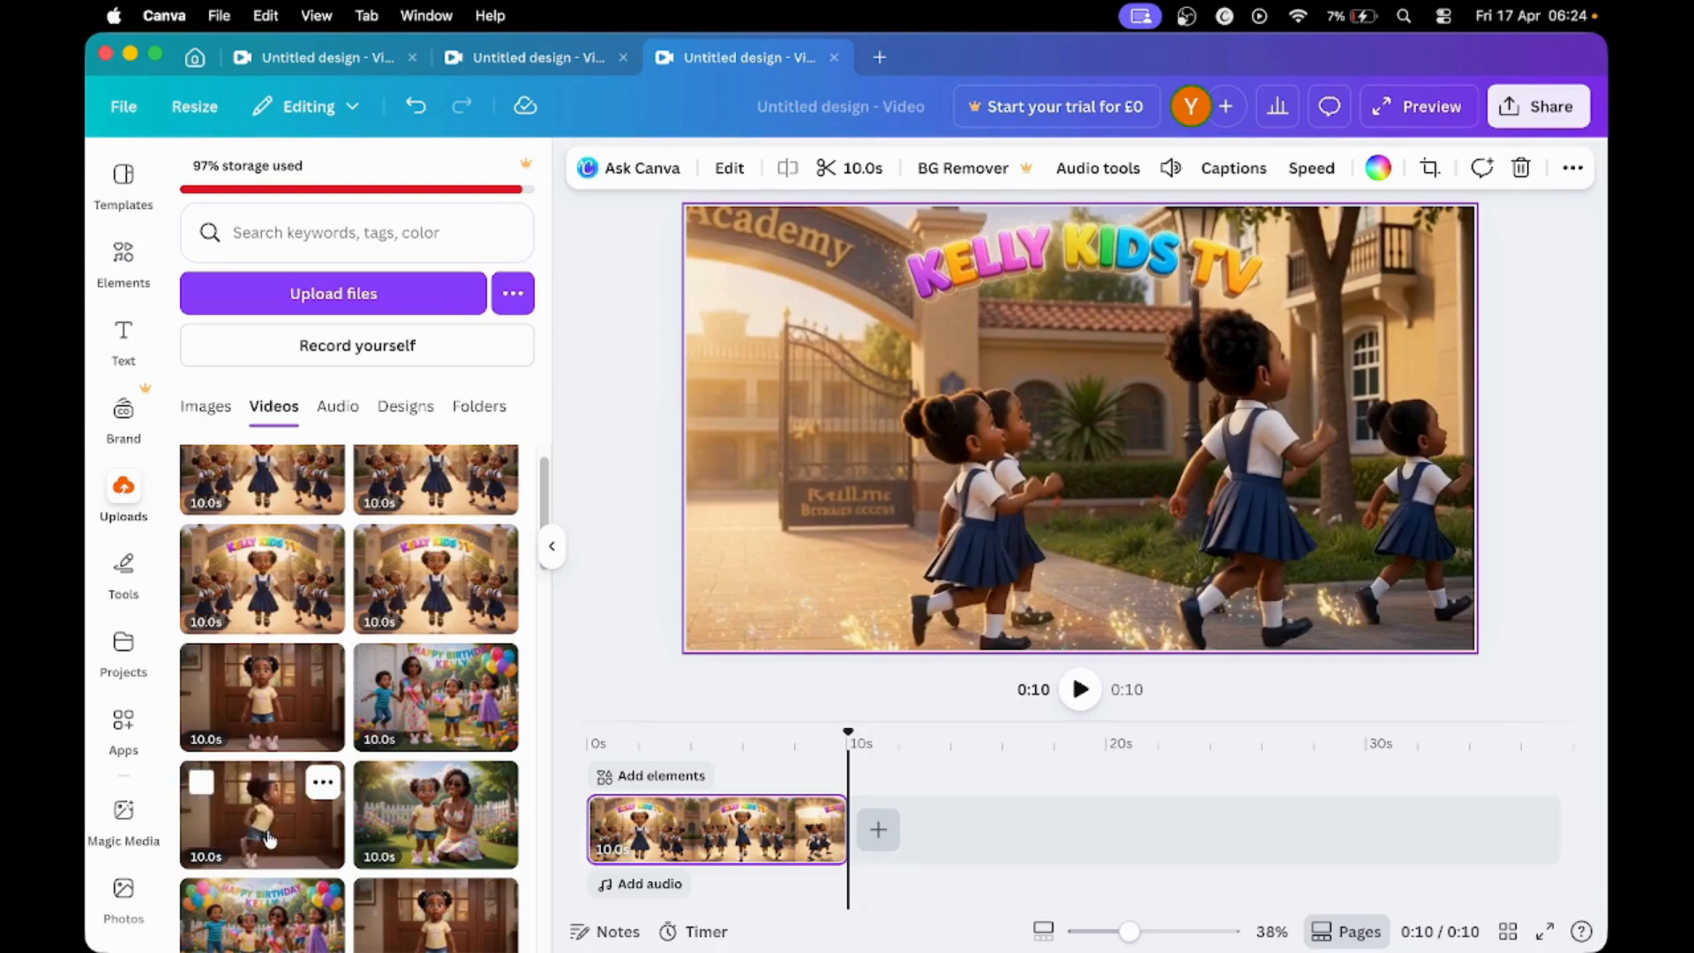
click(270, 838)
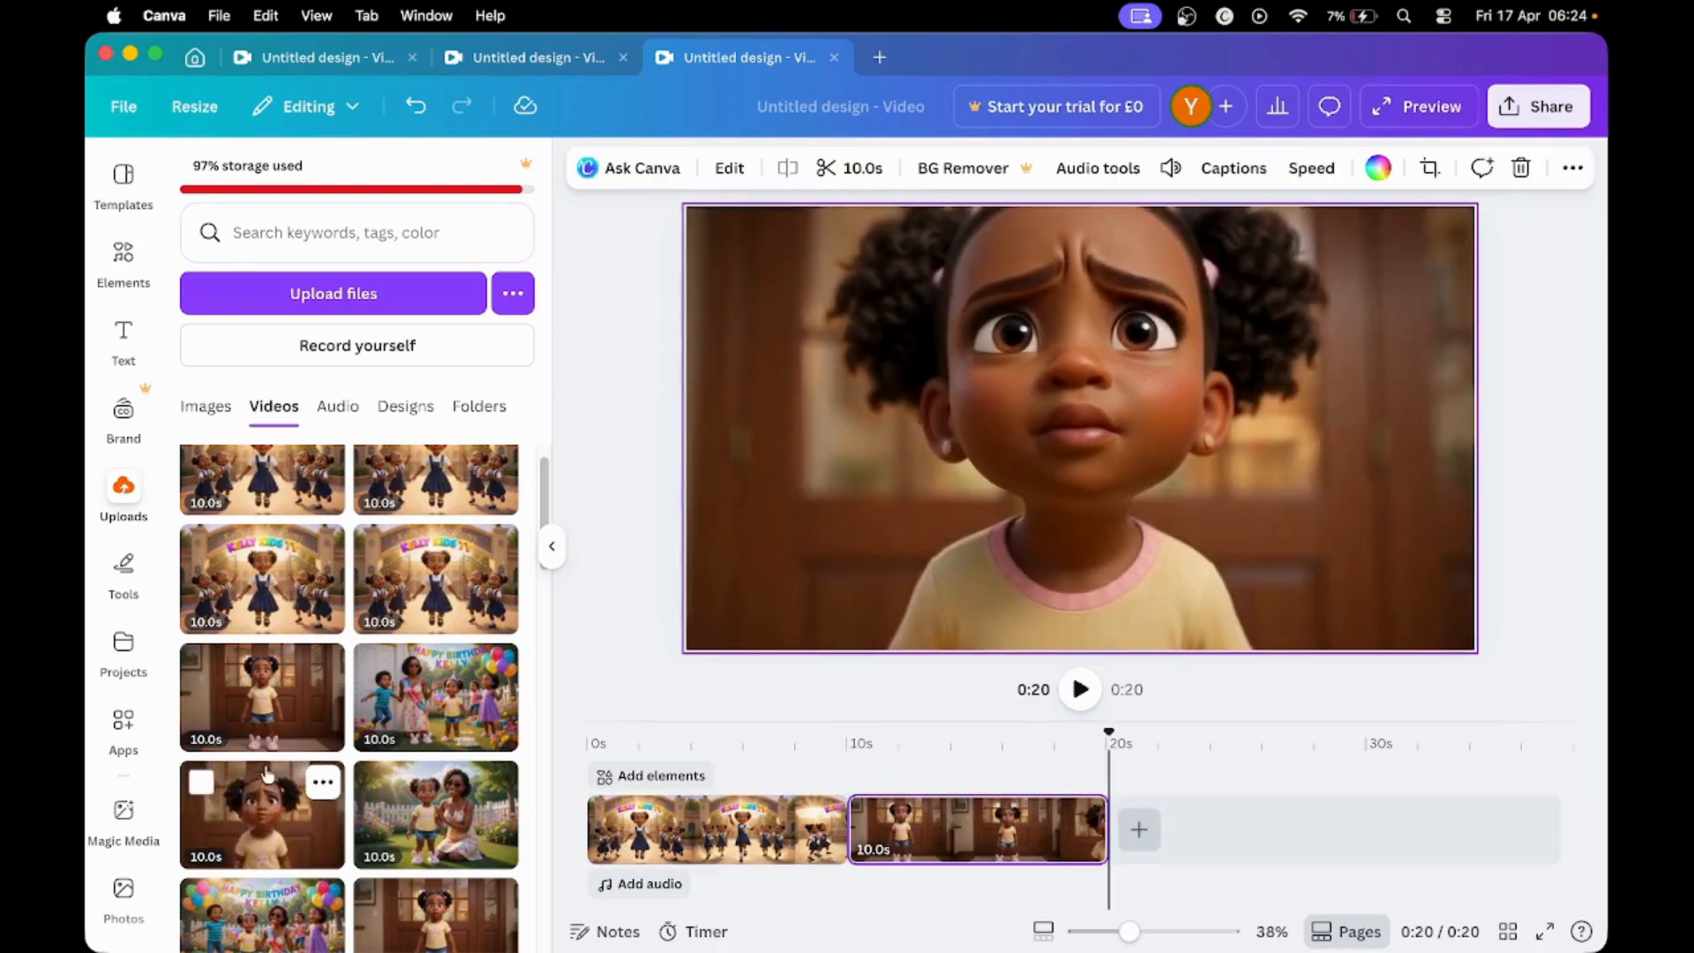
click(264, 724)
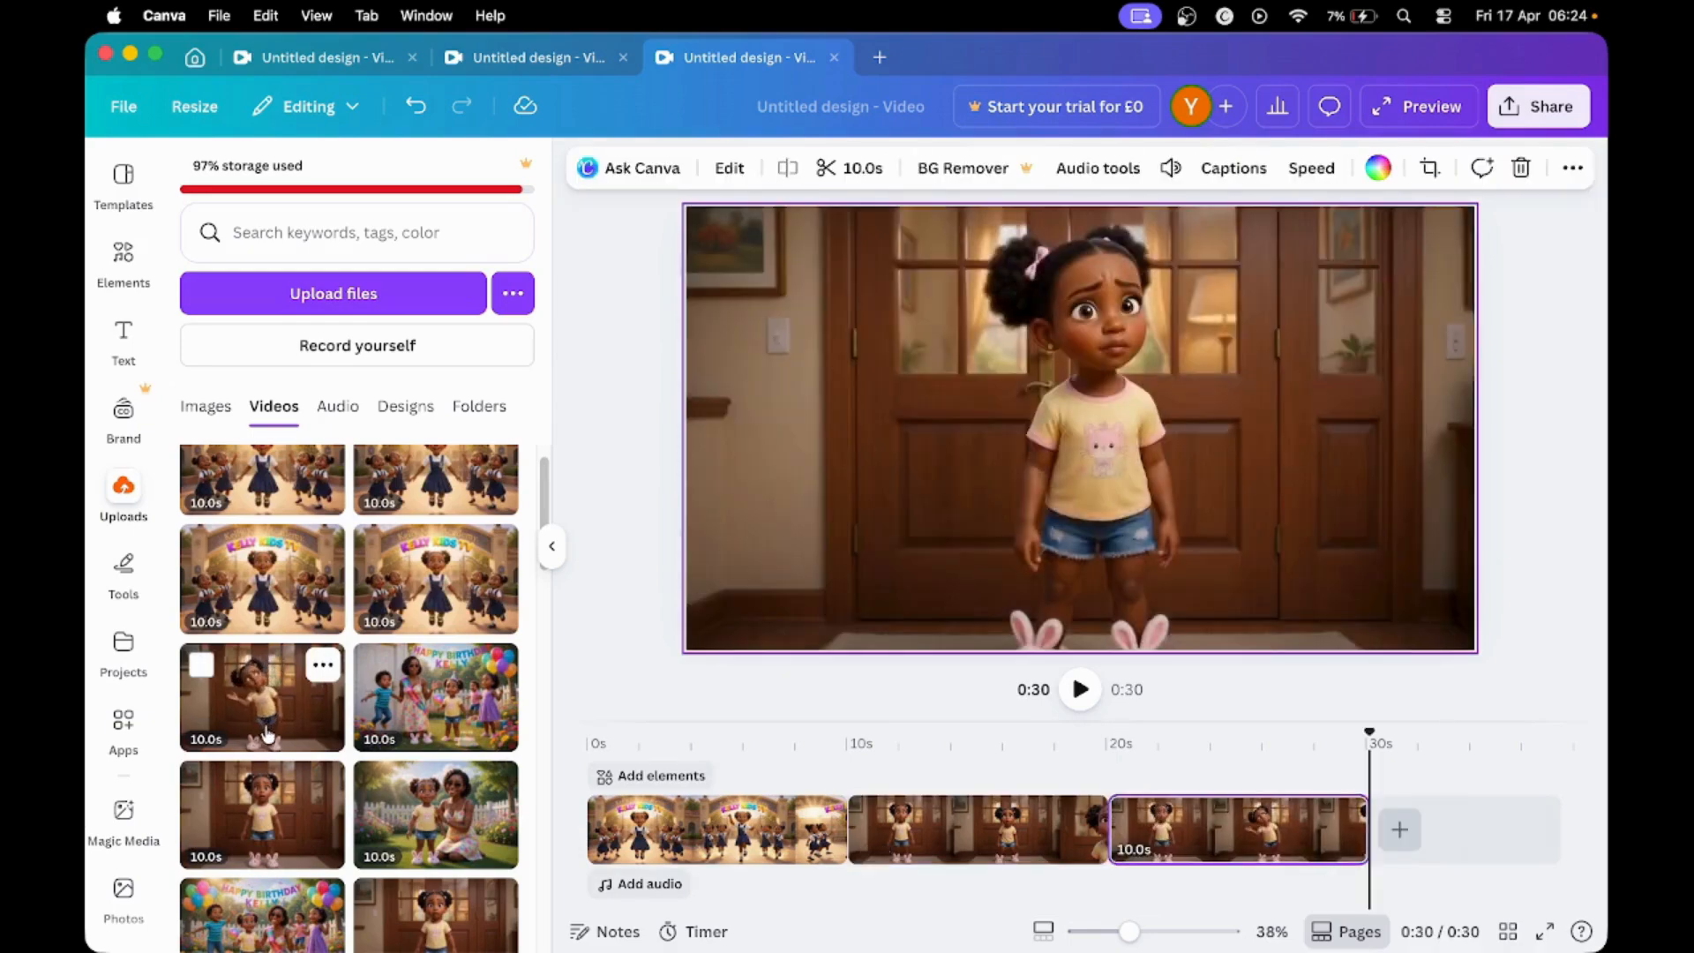
click(405, 804)
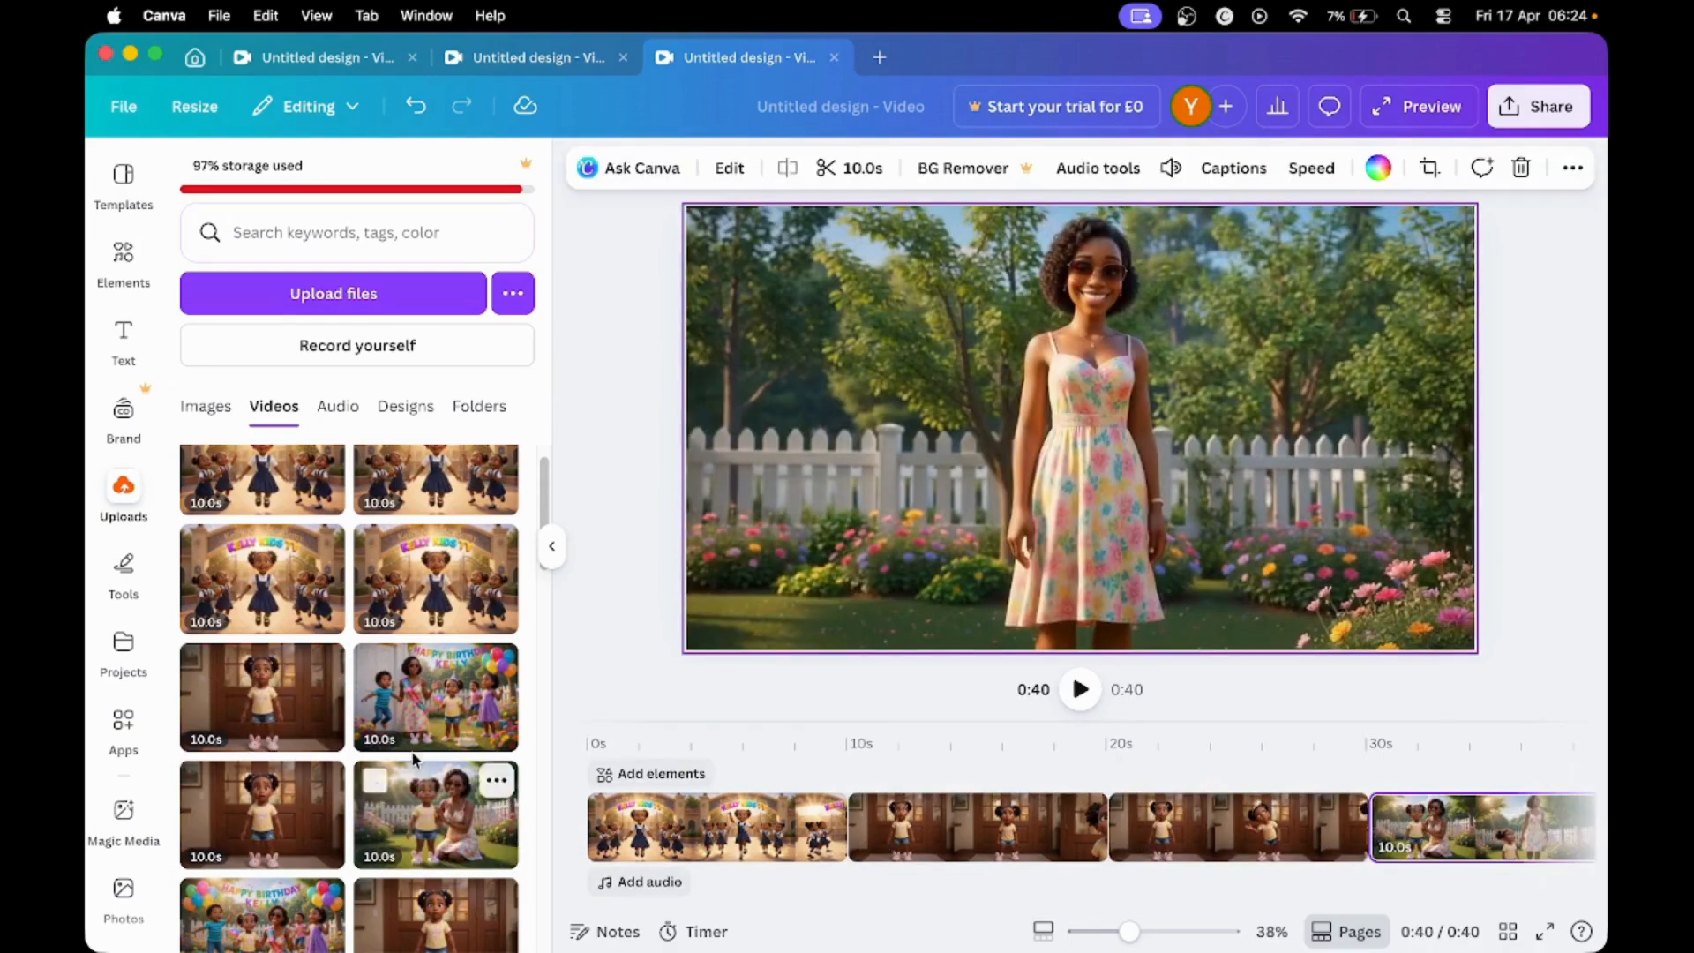
click(415, 722)
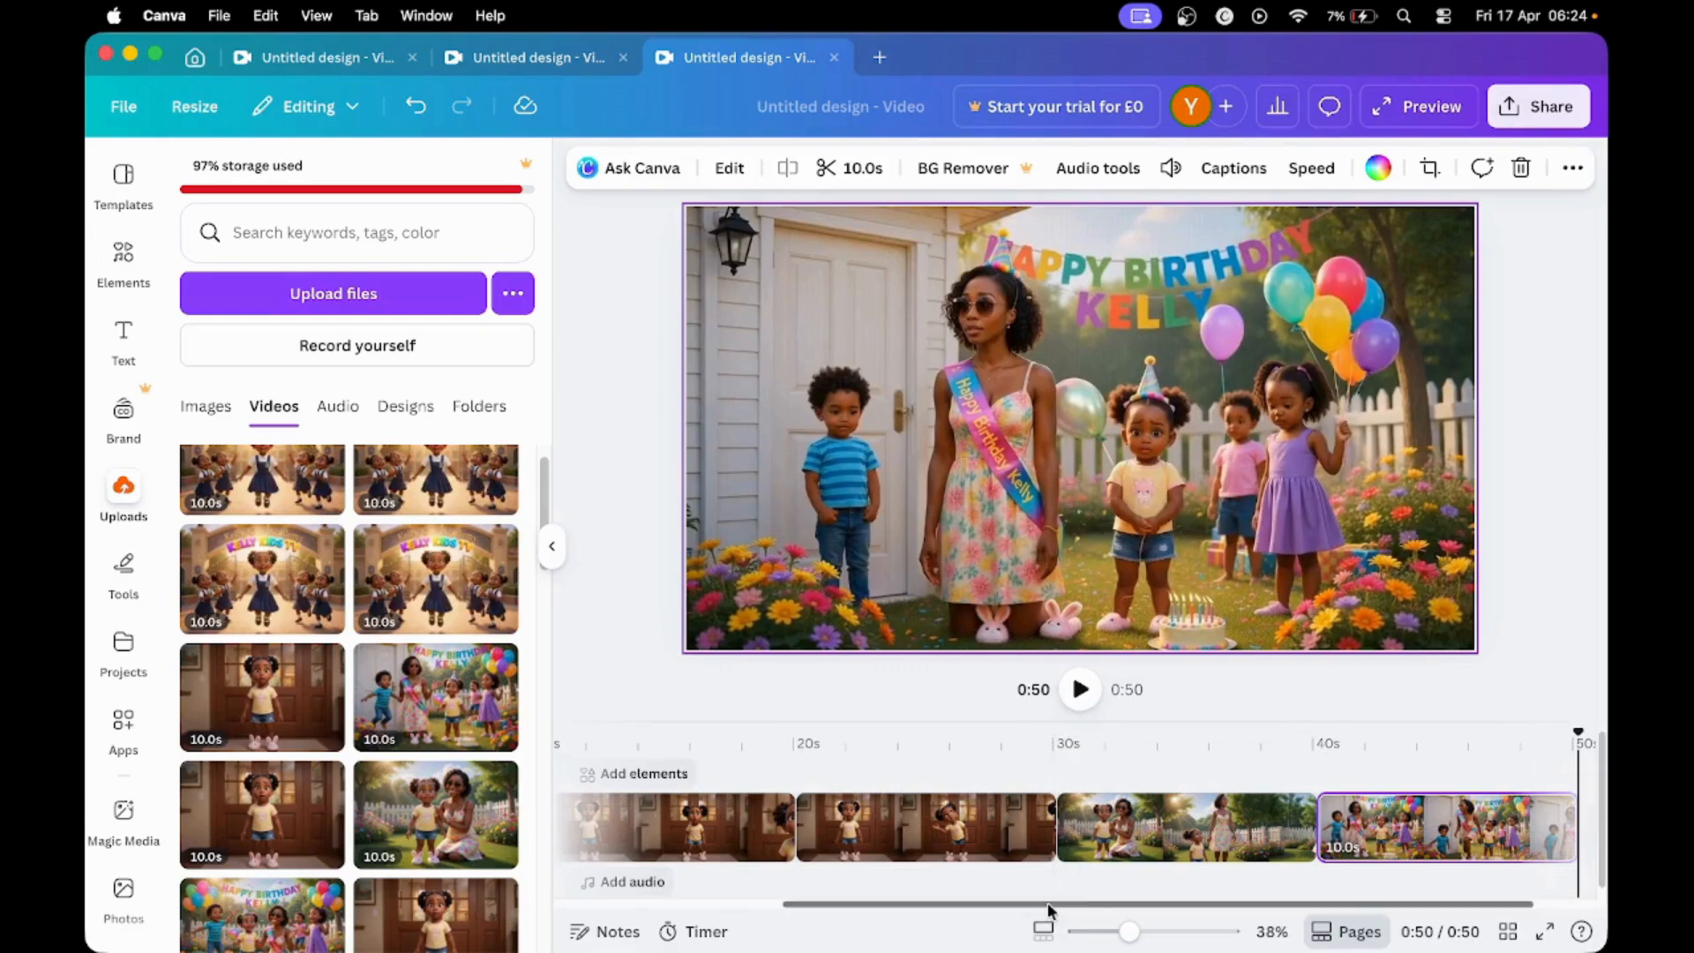
scroll(1046, 902, left, 5)
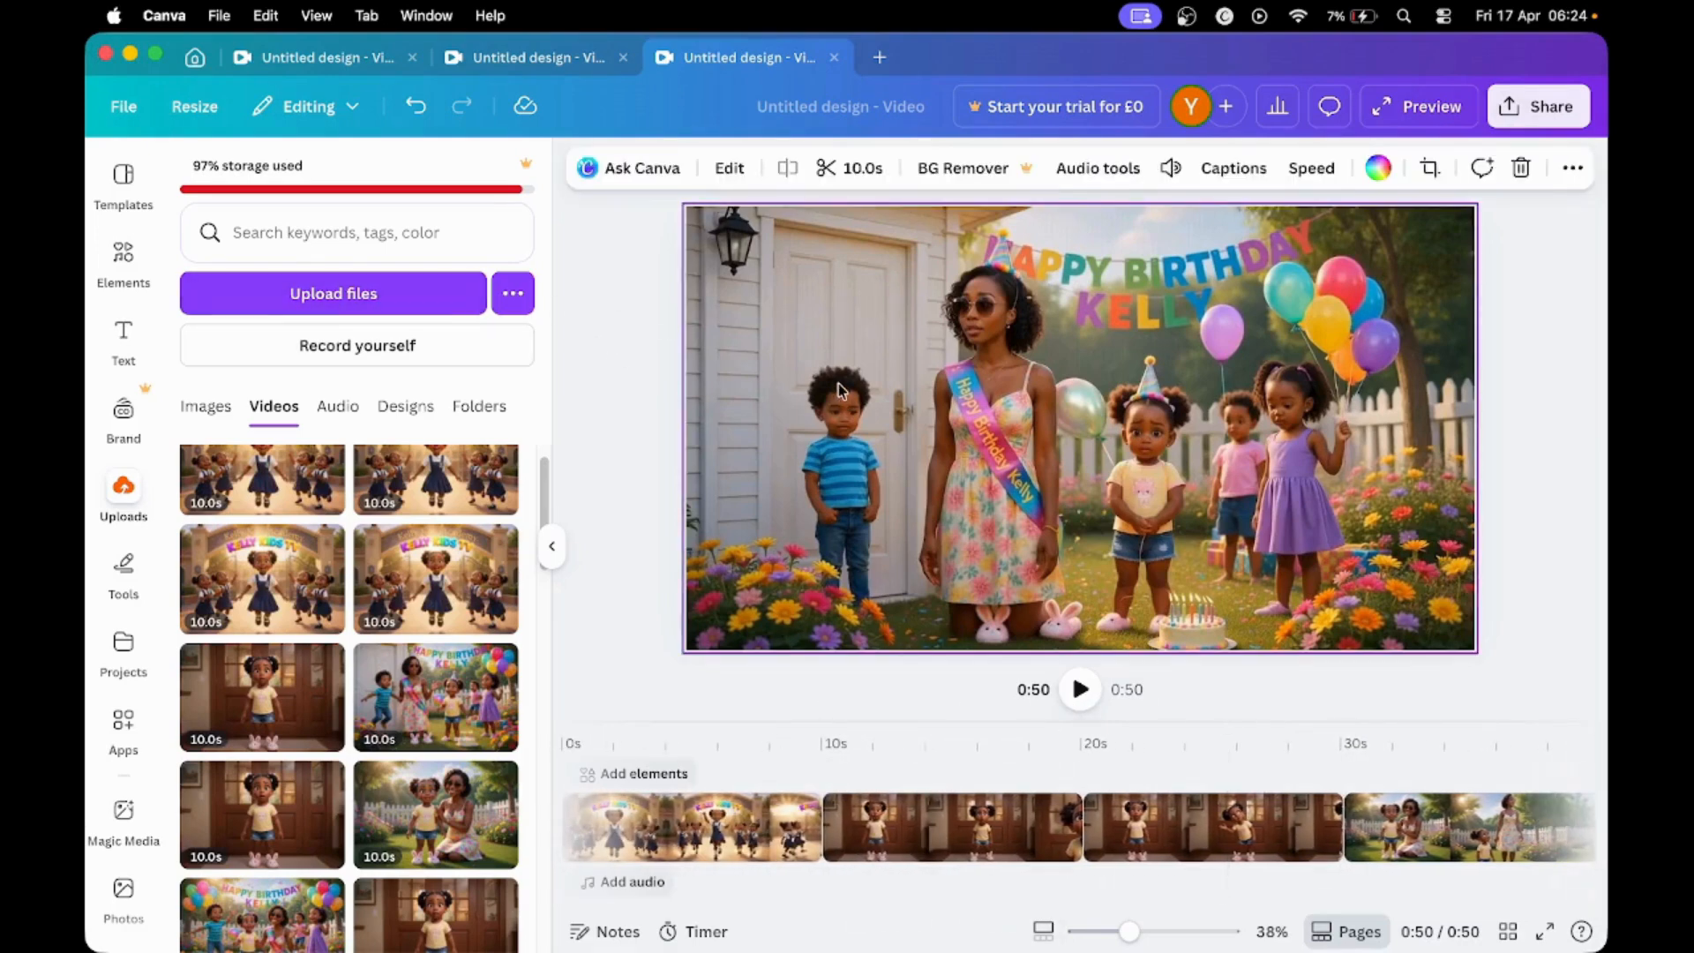
- Preview the assembled 50-second video twice to check how the clips play together, and return to the editor each time
click(1391, 120)
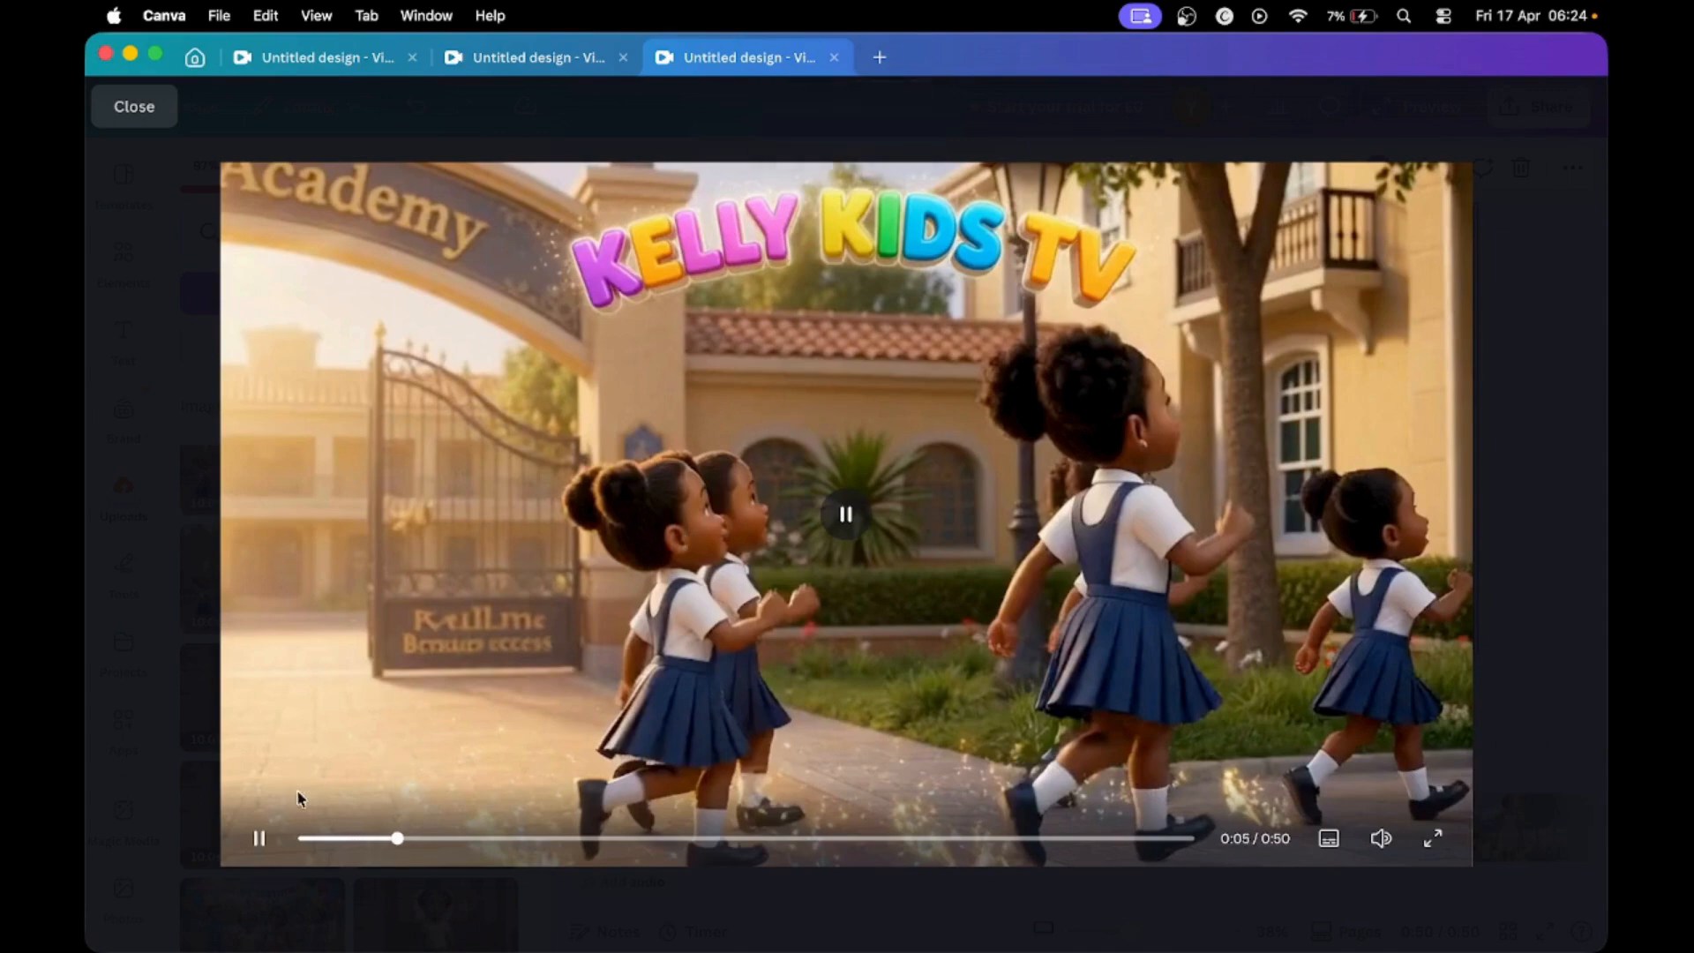
click(258, 838)
click(258, 840)
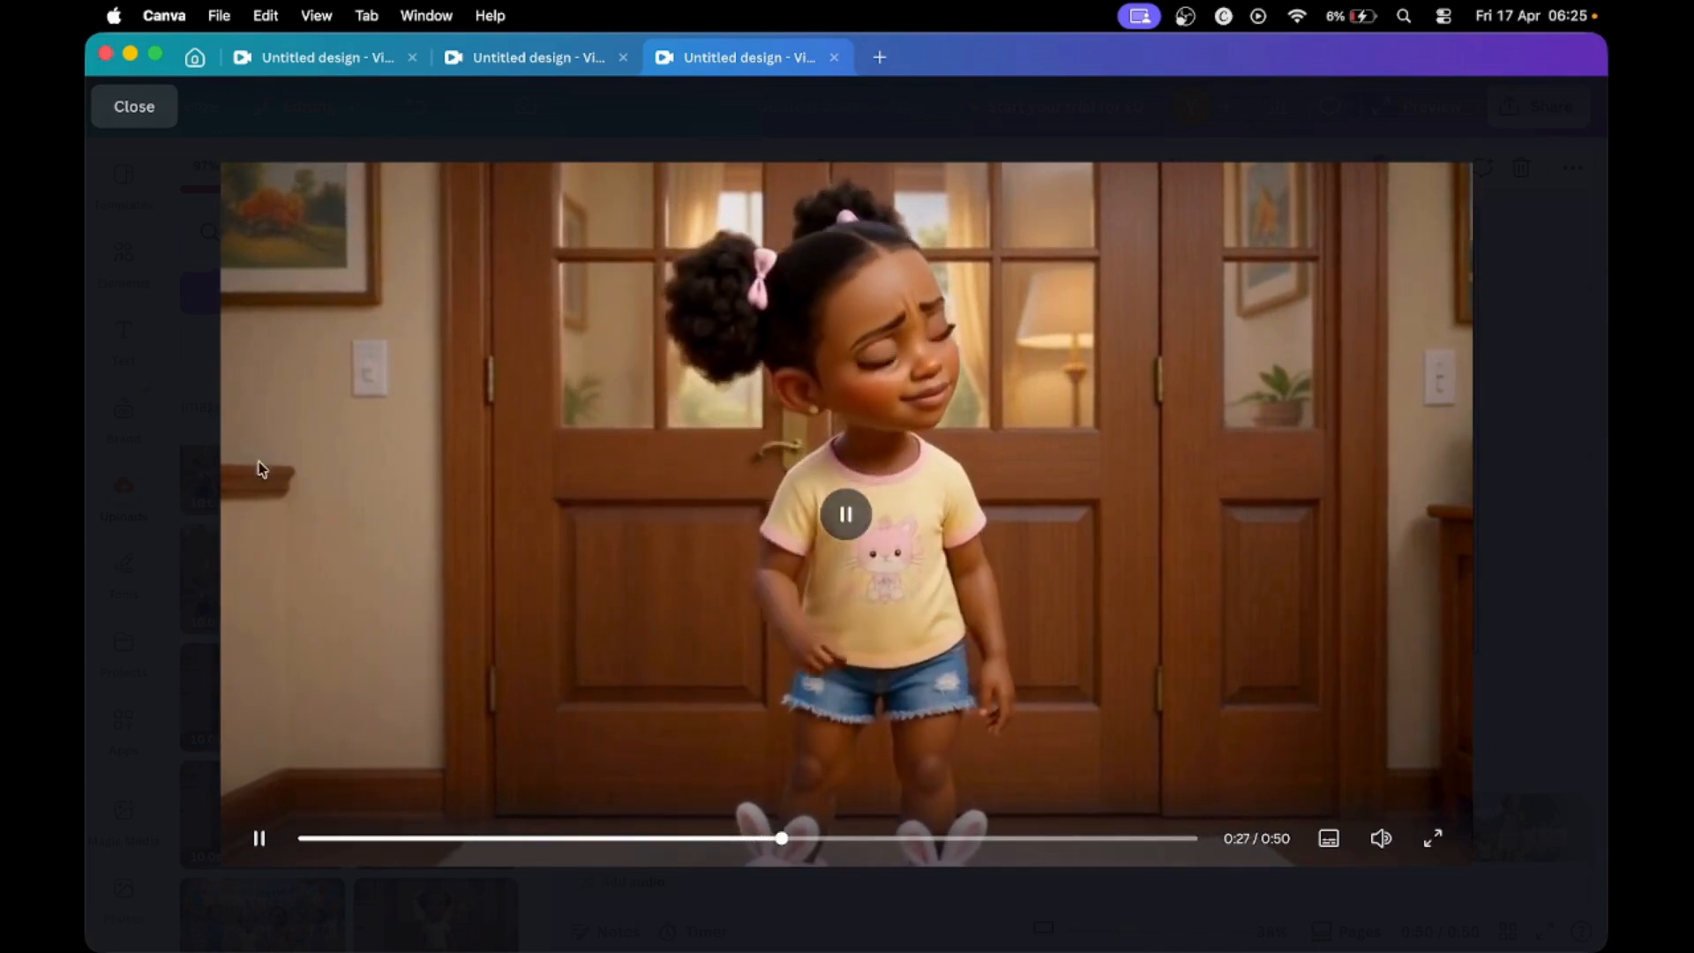
click(132, 109)
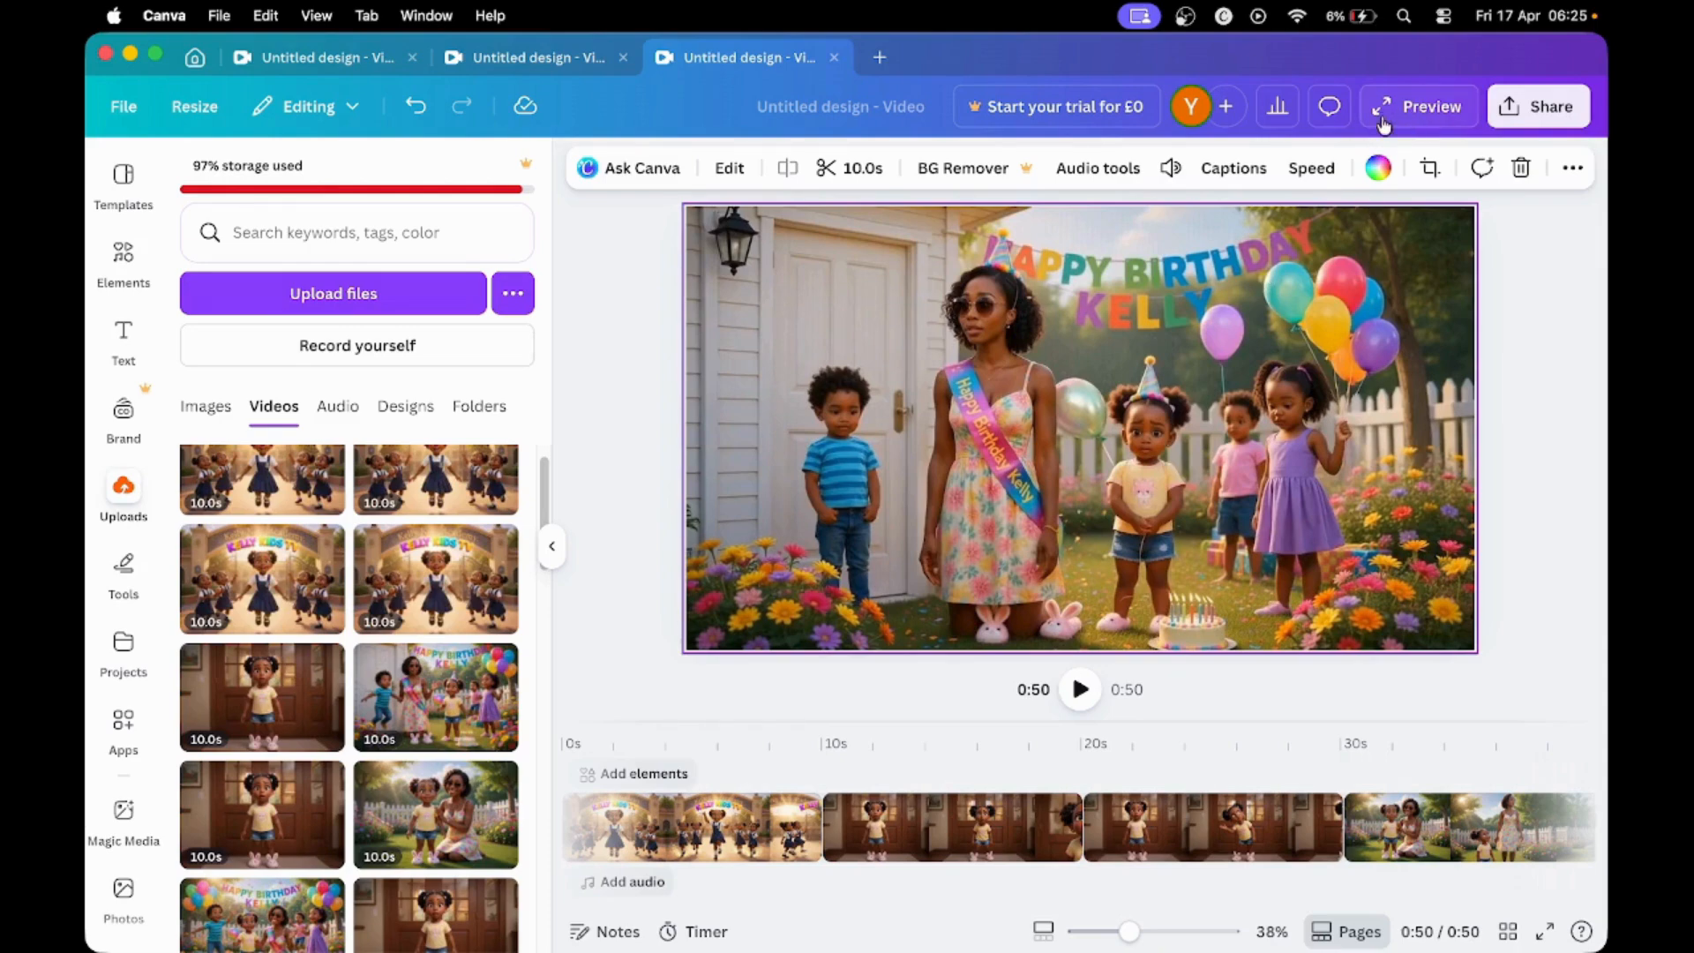
click(1427, 115)
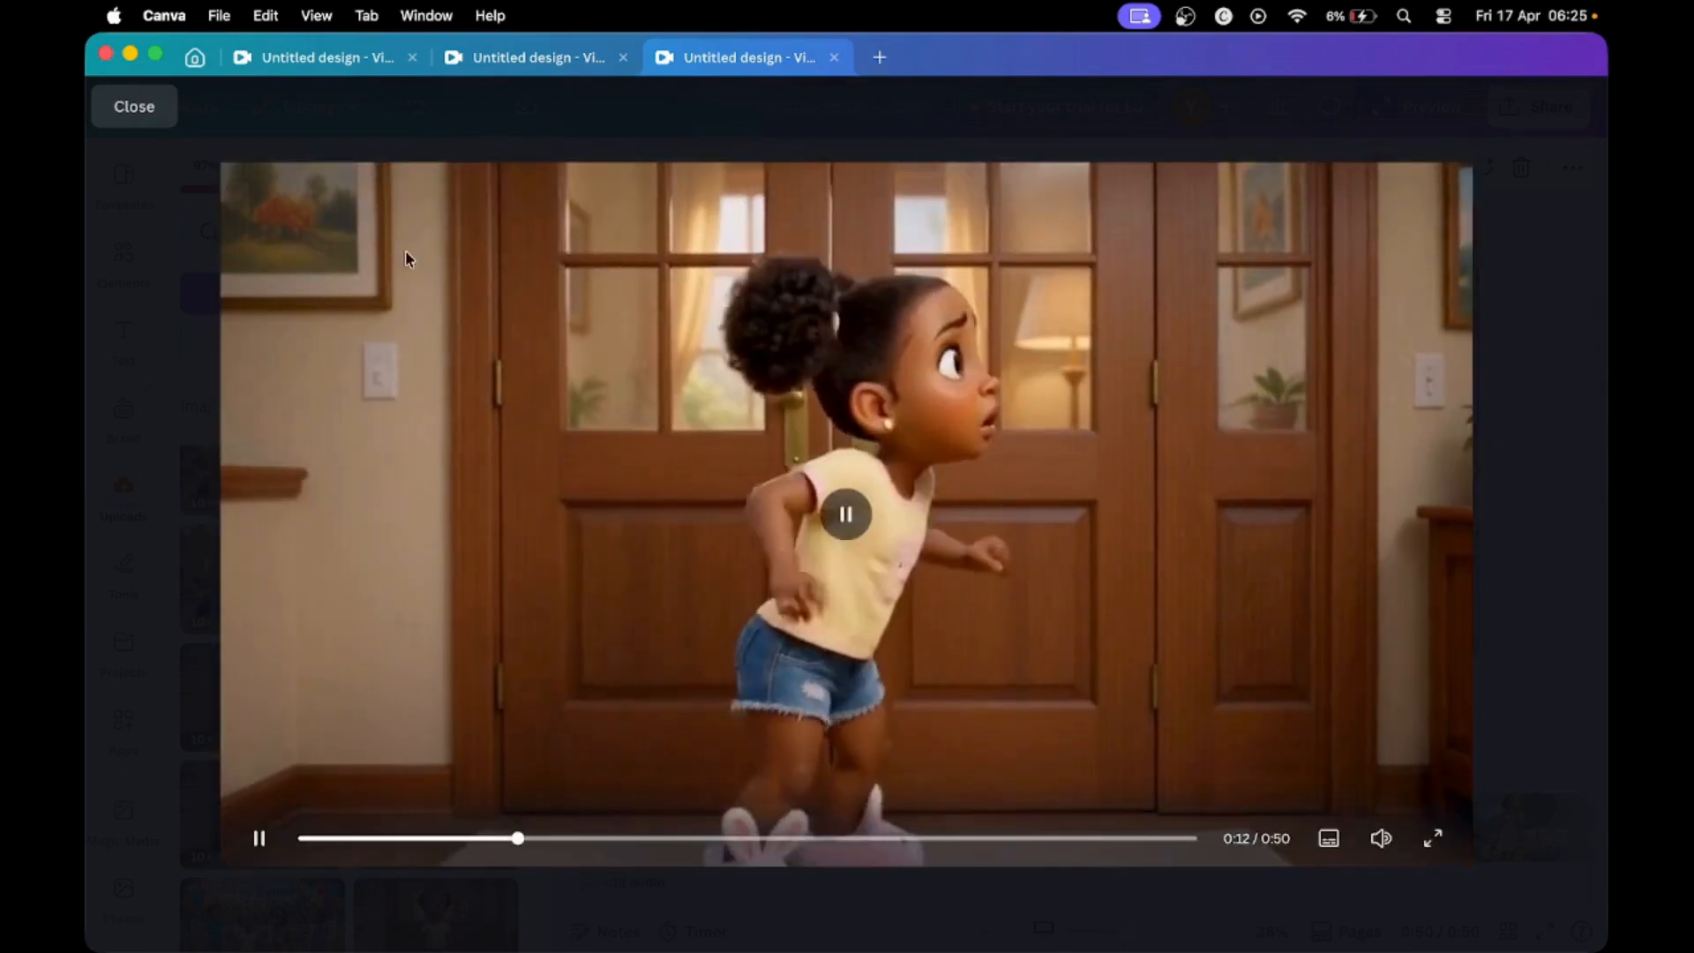
click(139, 113)
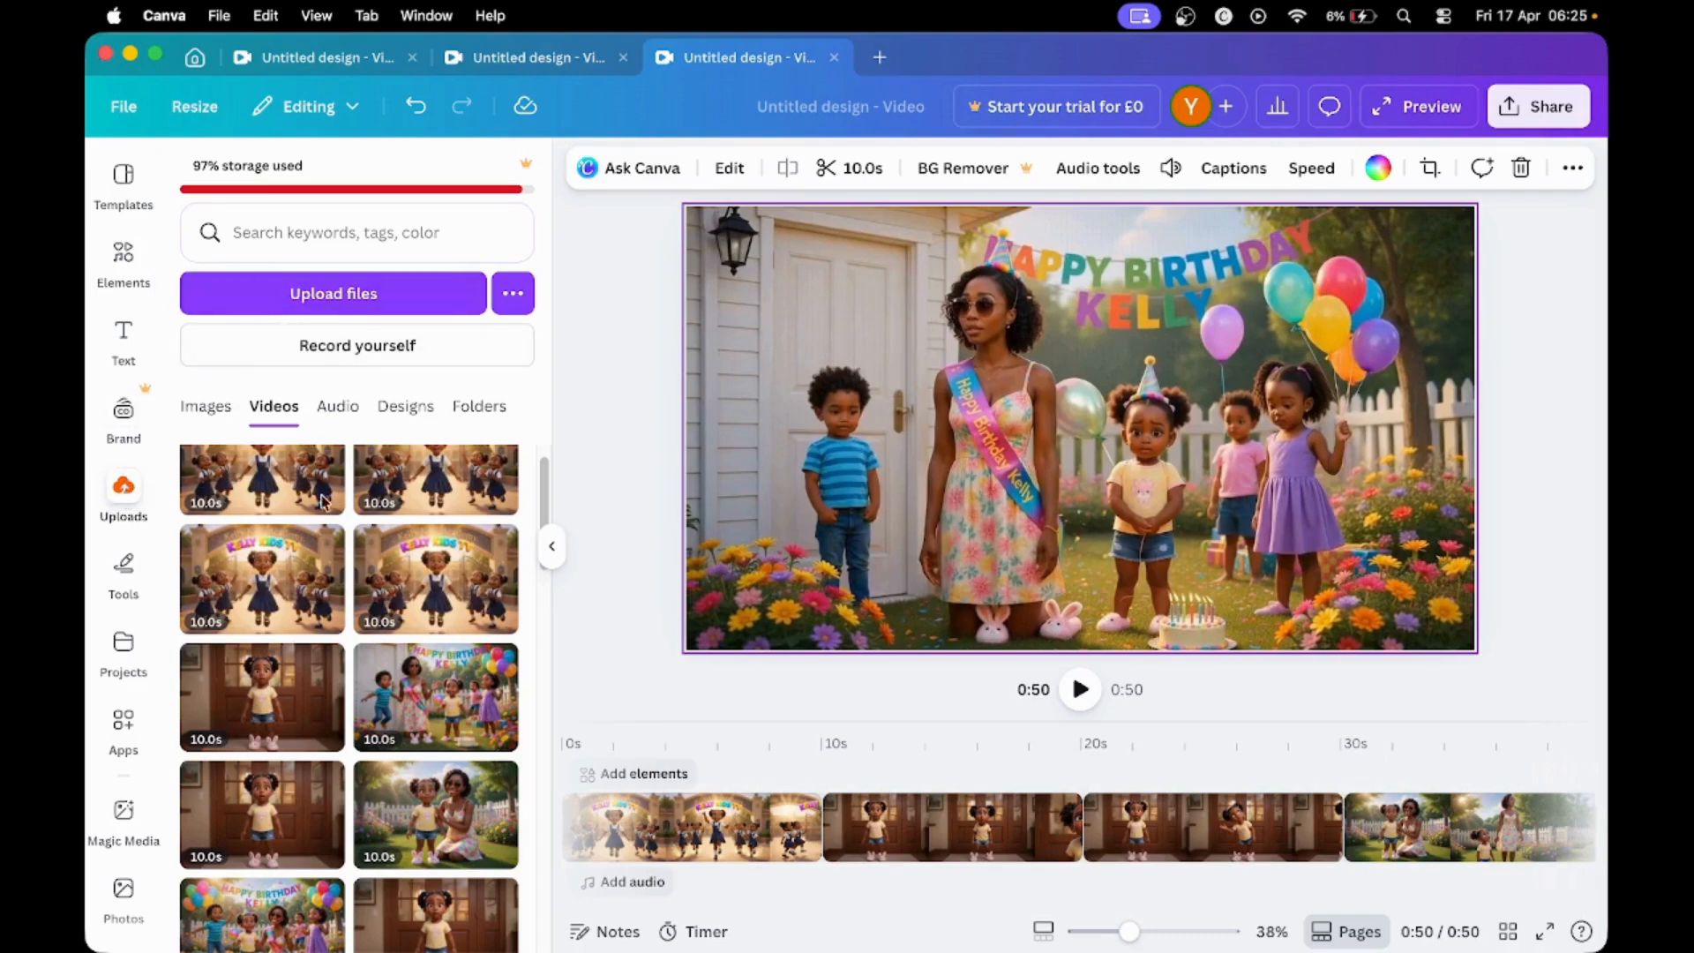
- Upload the audio file Knock knock.wav from the kelly songs folder inside KELLY KIDS TV on the Desktop
click(123, 491)
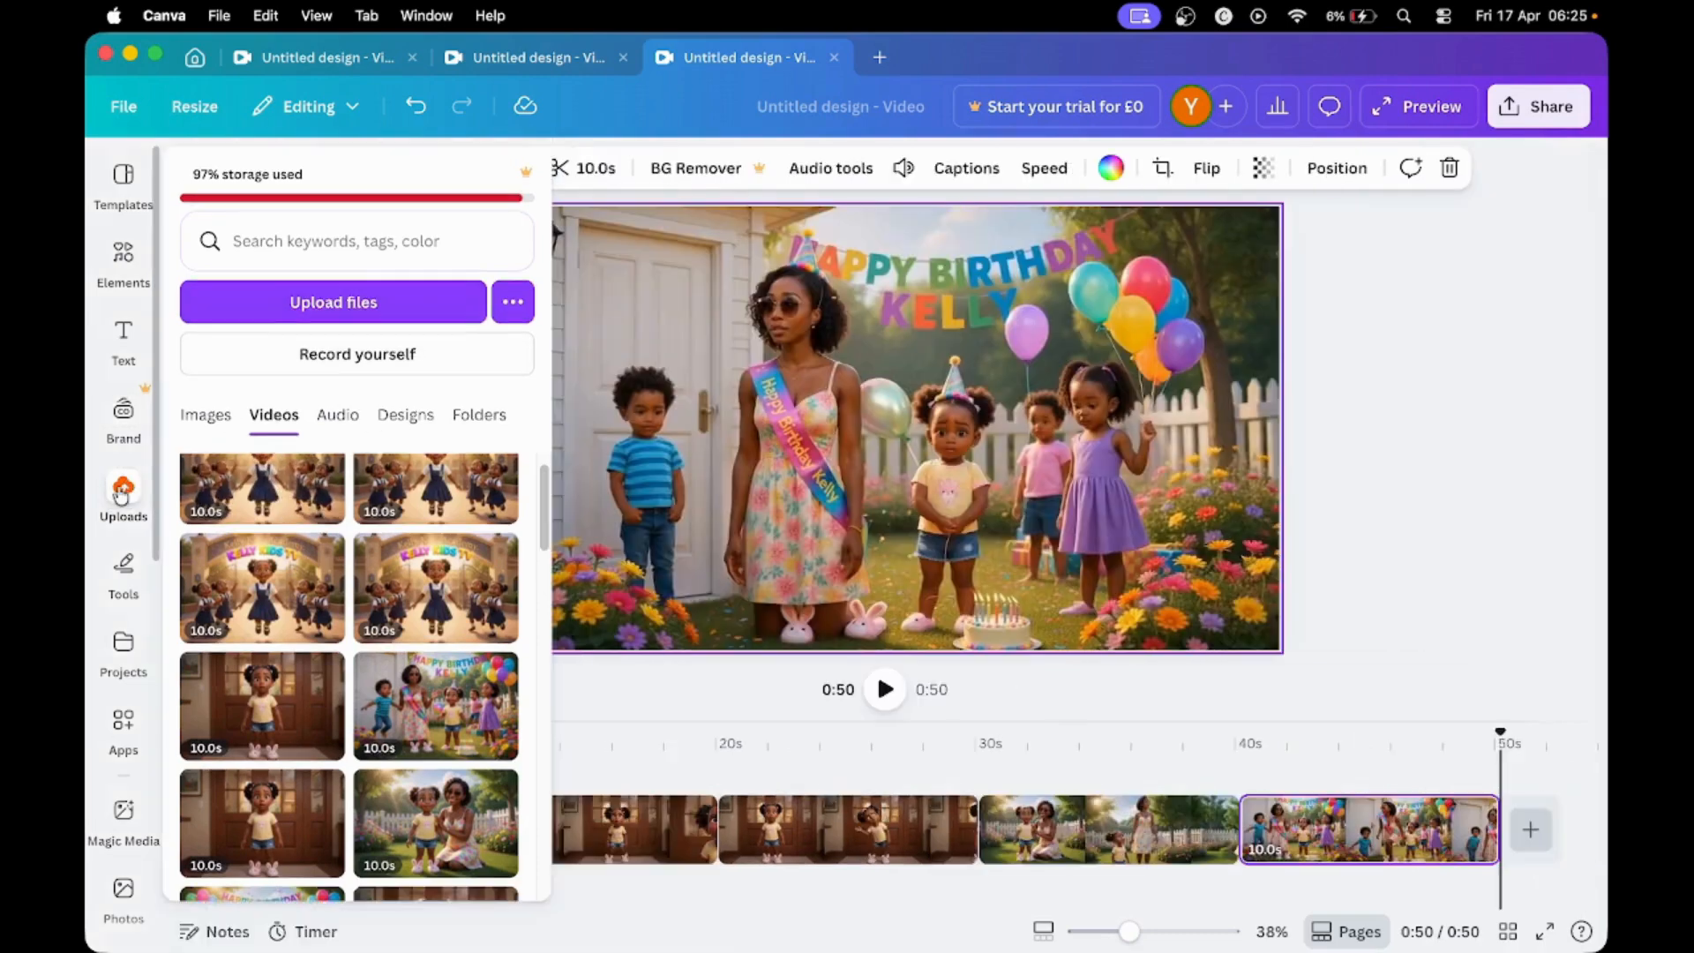
click(336, 422)
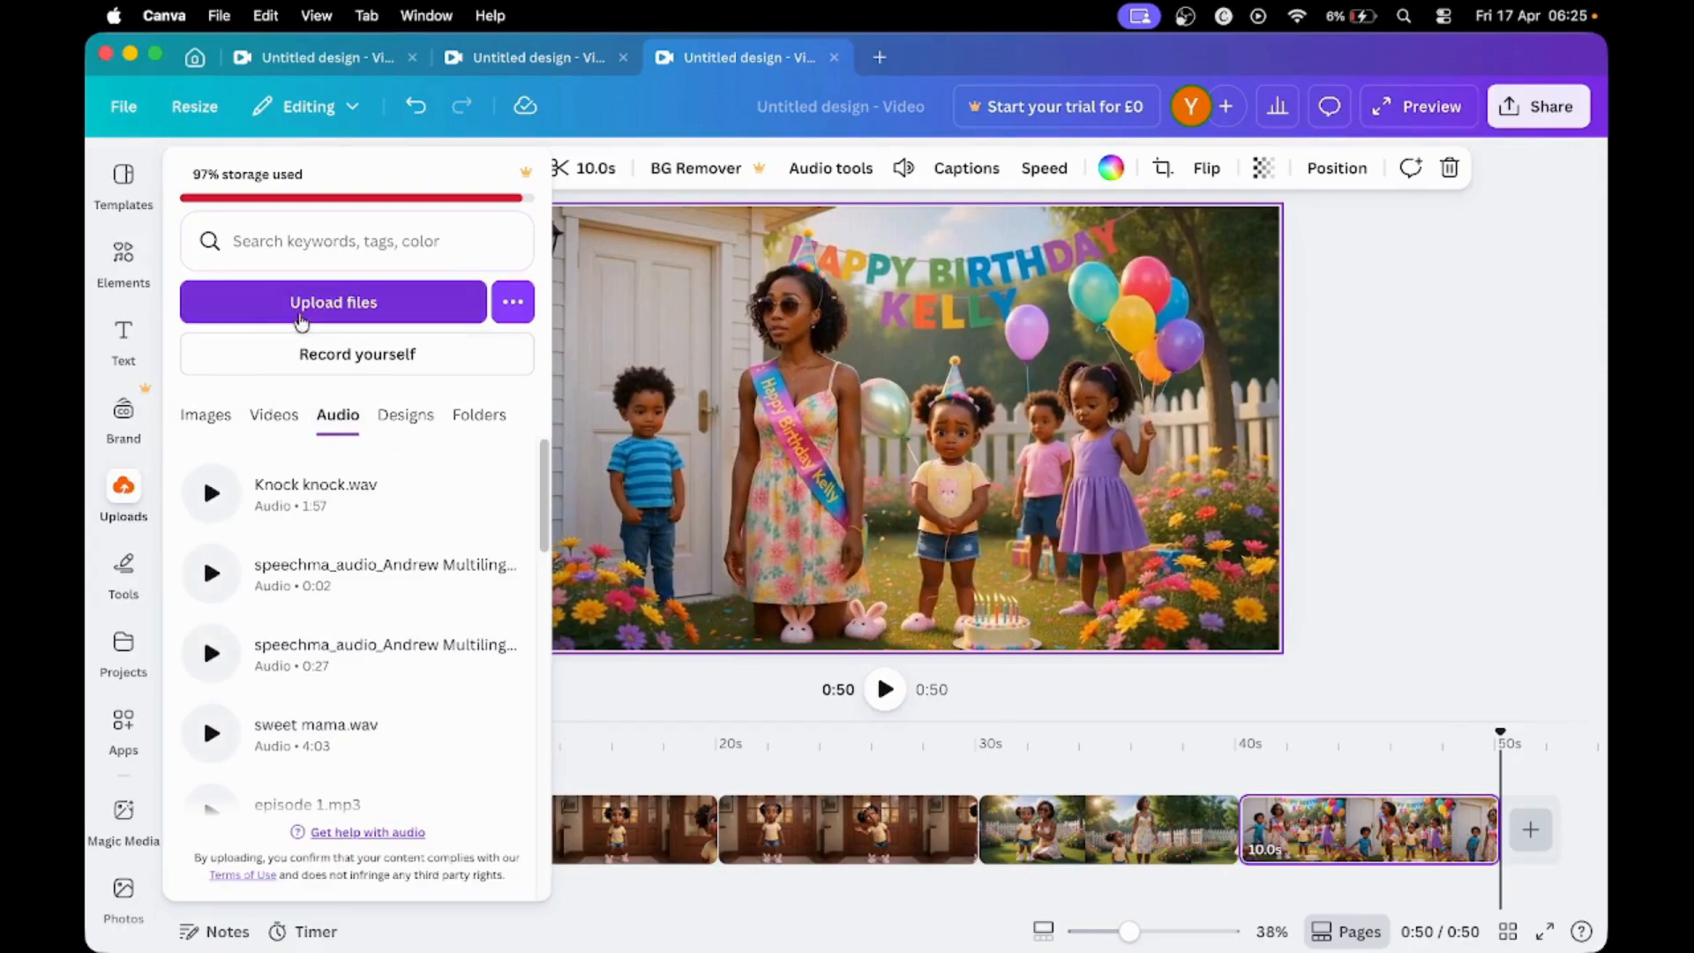
click(305, 309)
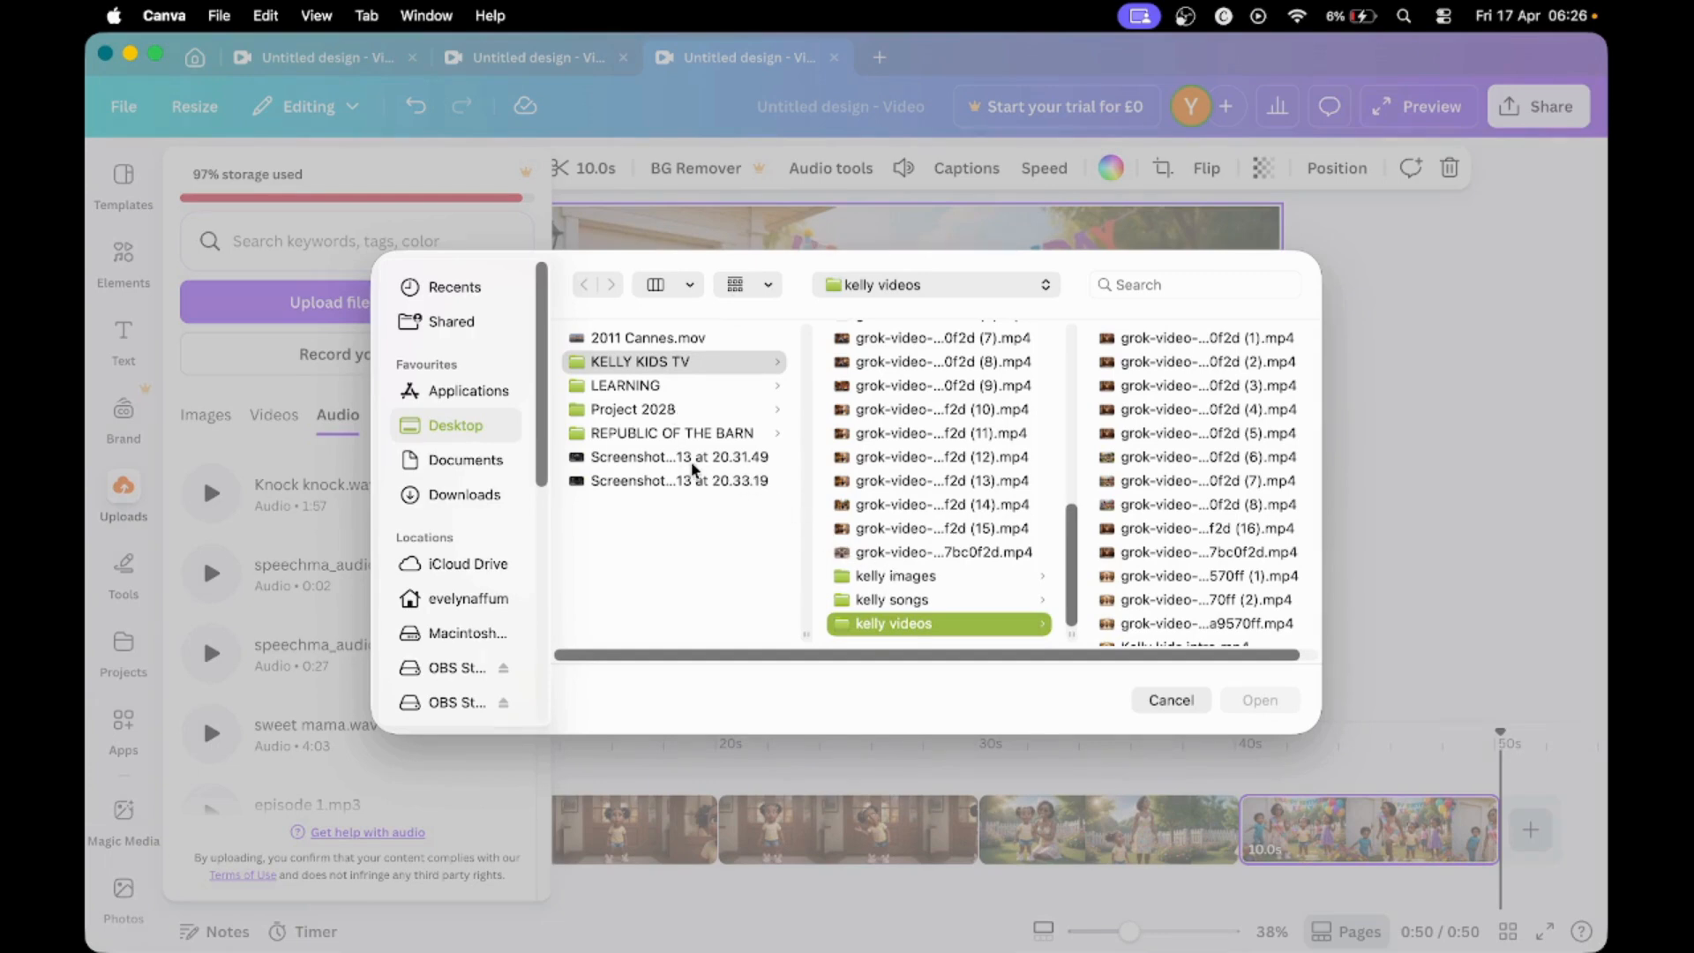
click(908, 603)
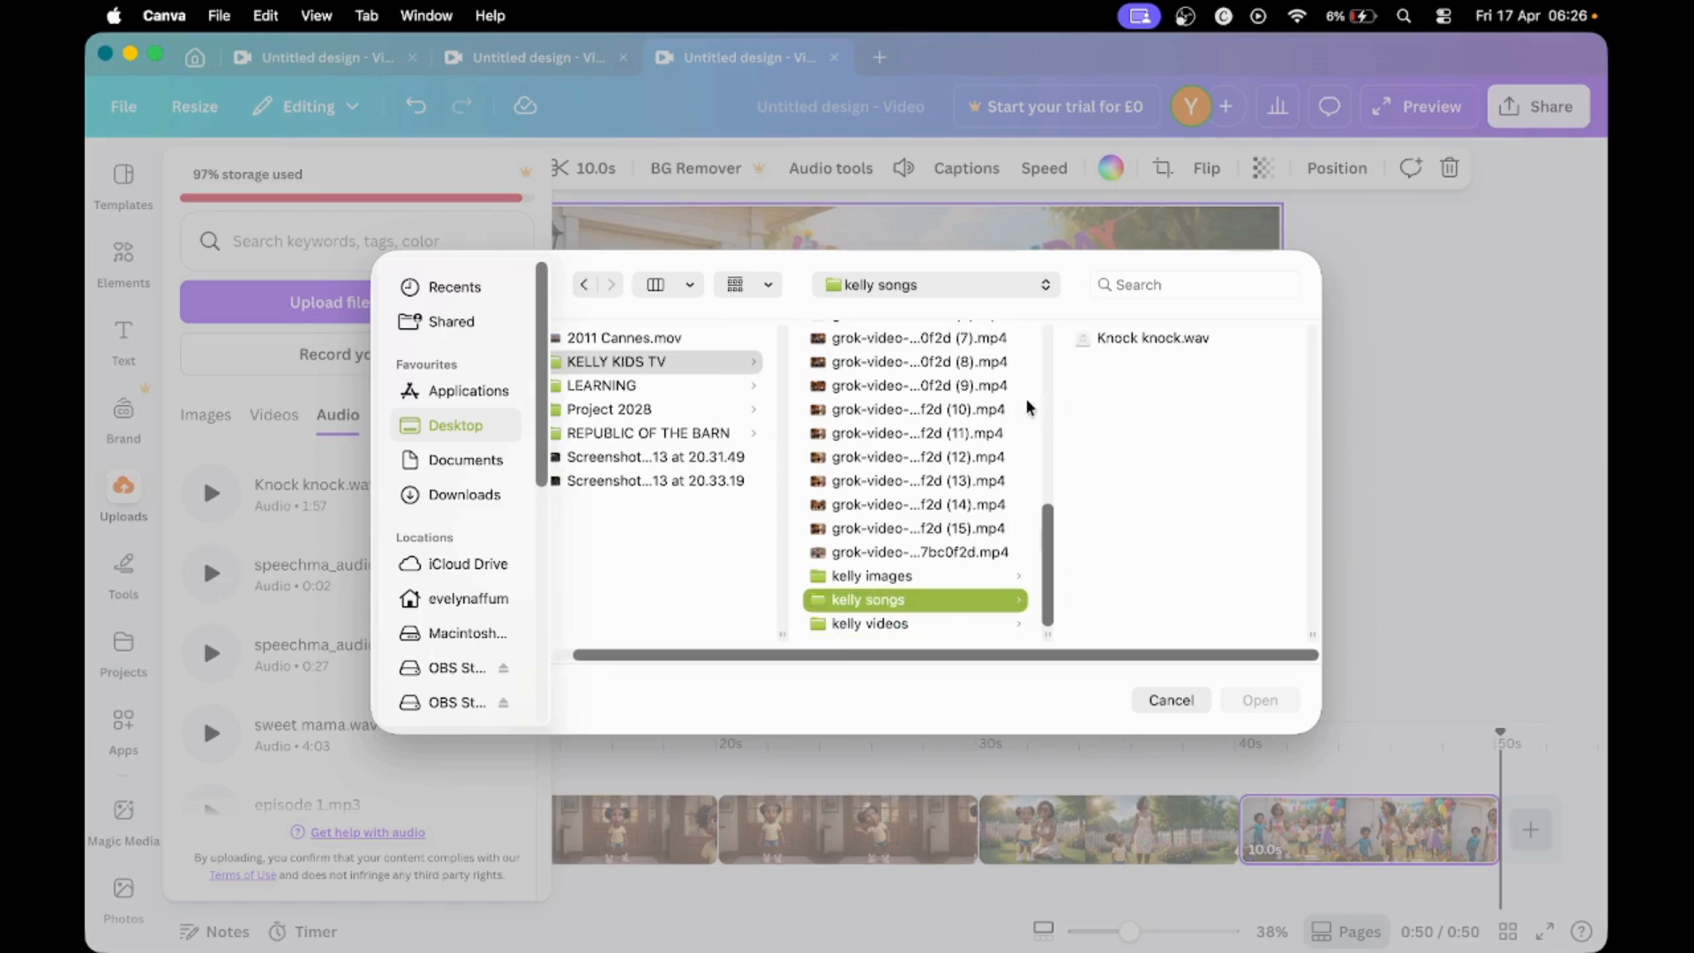
click(1153, 339)
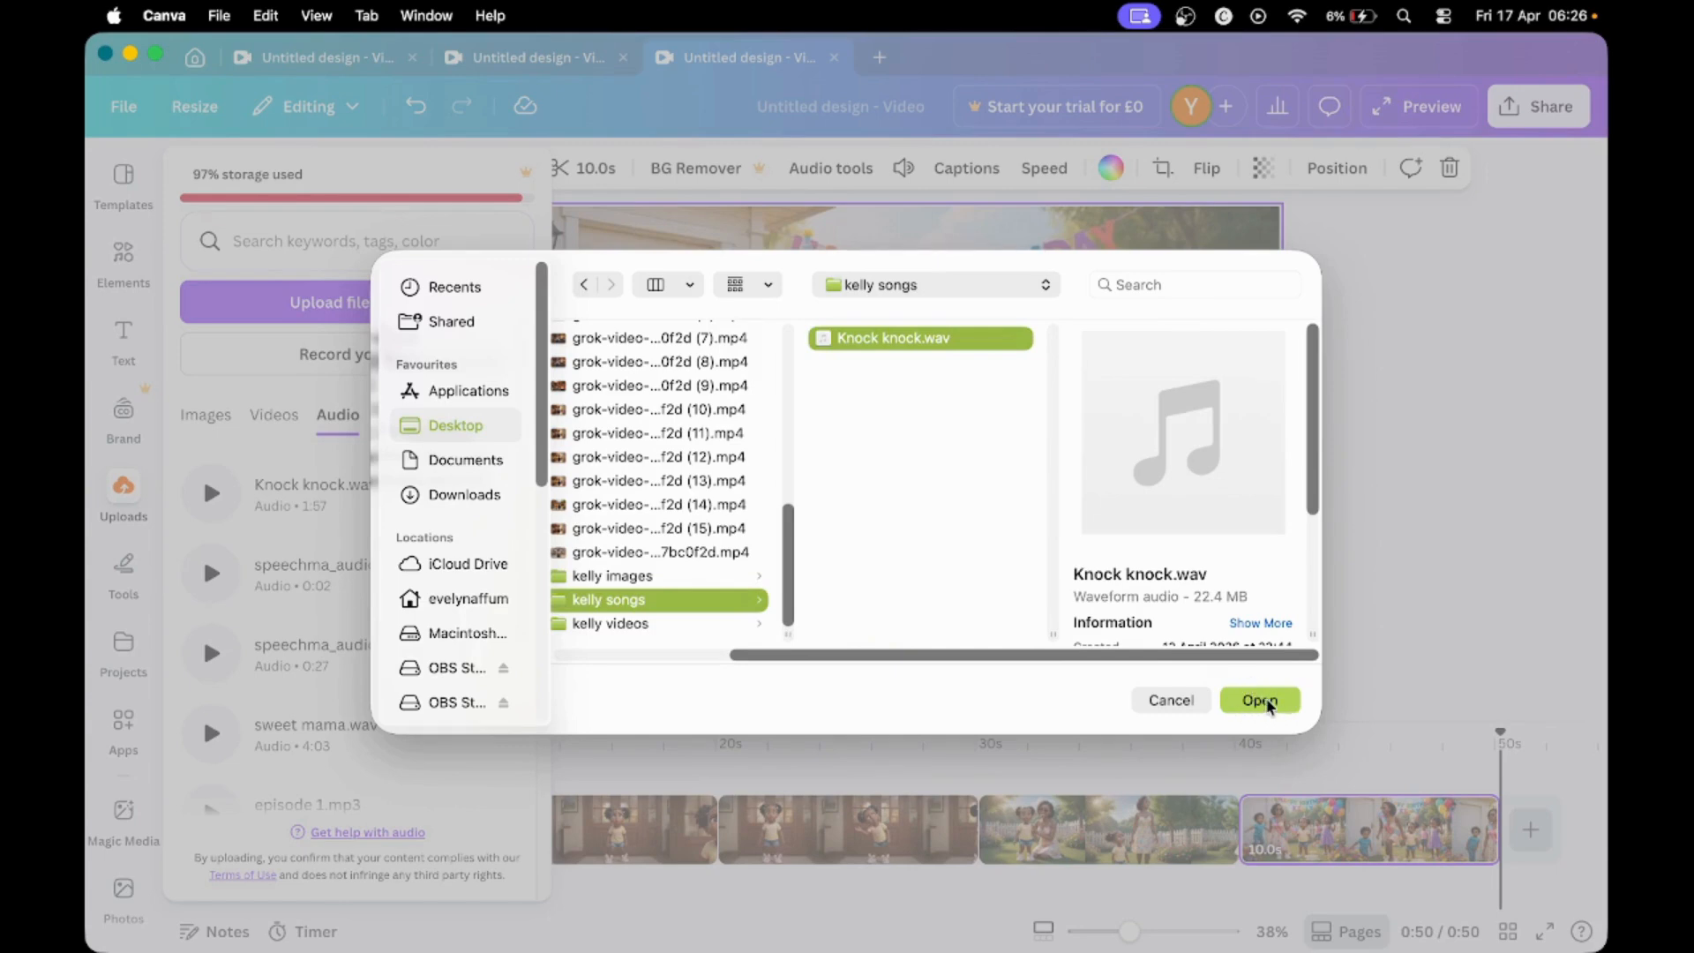
click(1264, 699)
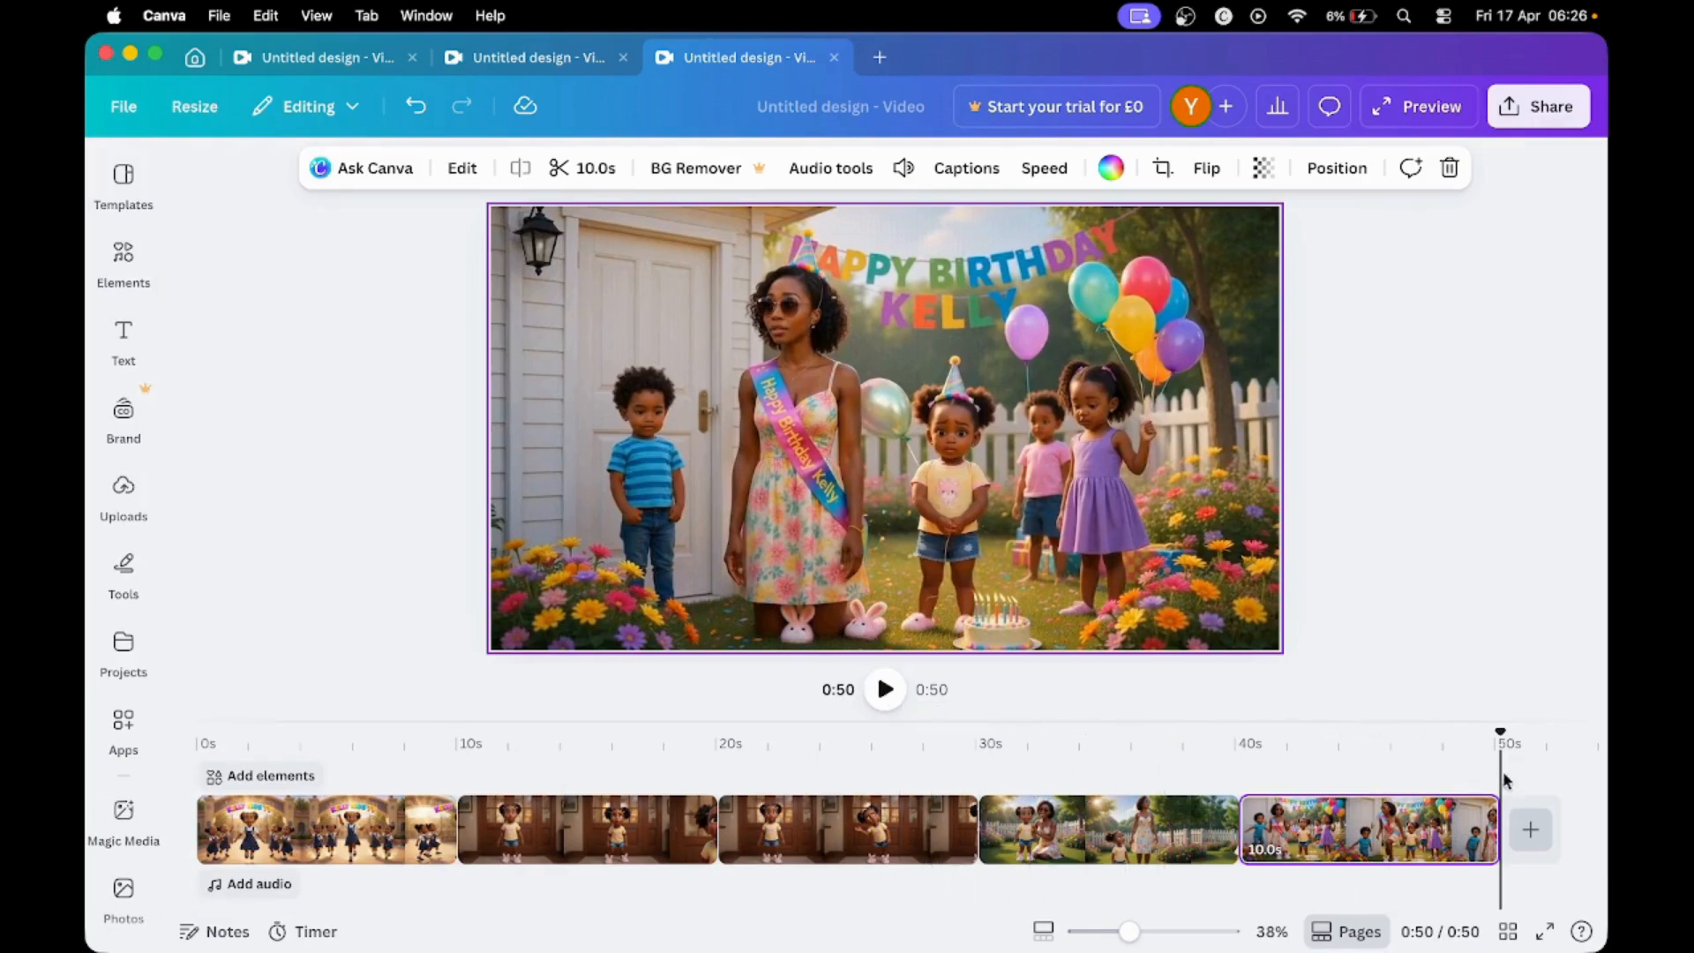
- Return to the start of the timeline and add the first uploaded Knock knock.wav as the audio track beneath the clips
drag(1499, 734, 197, 719)
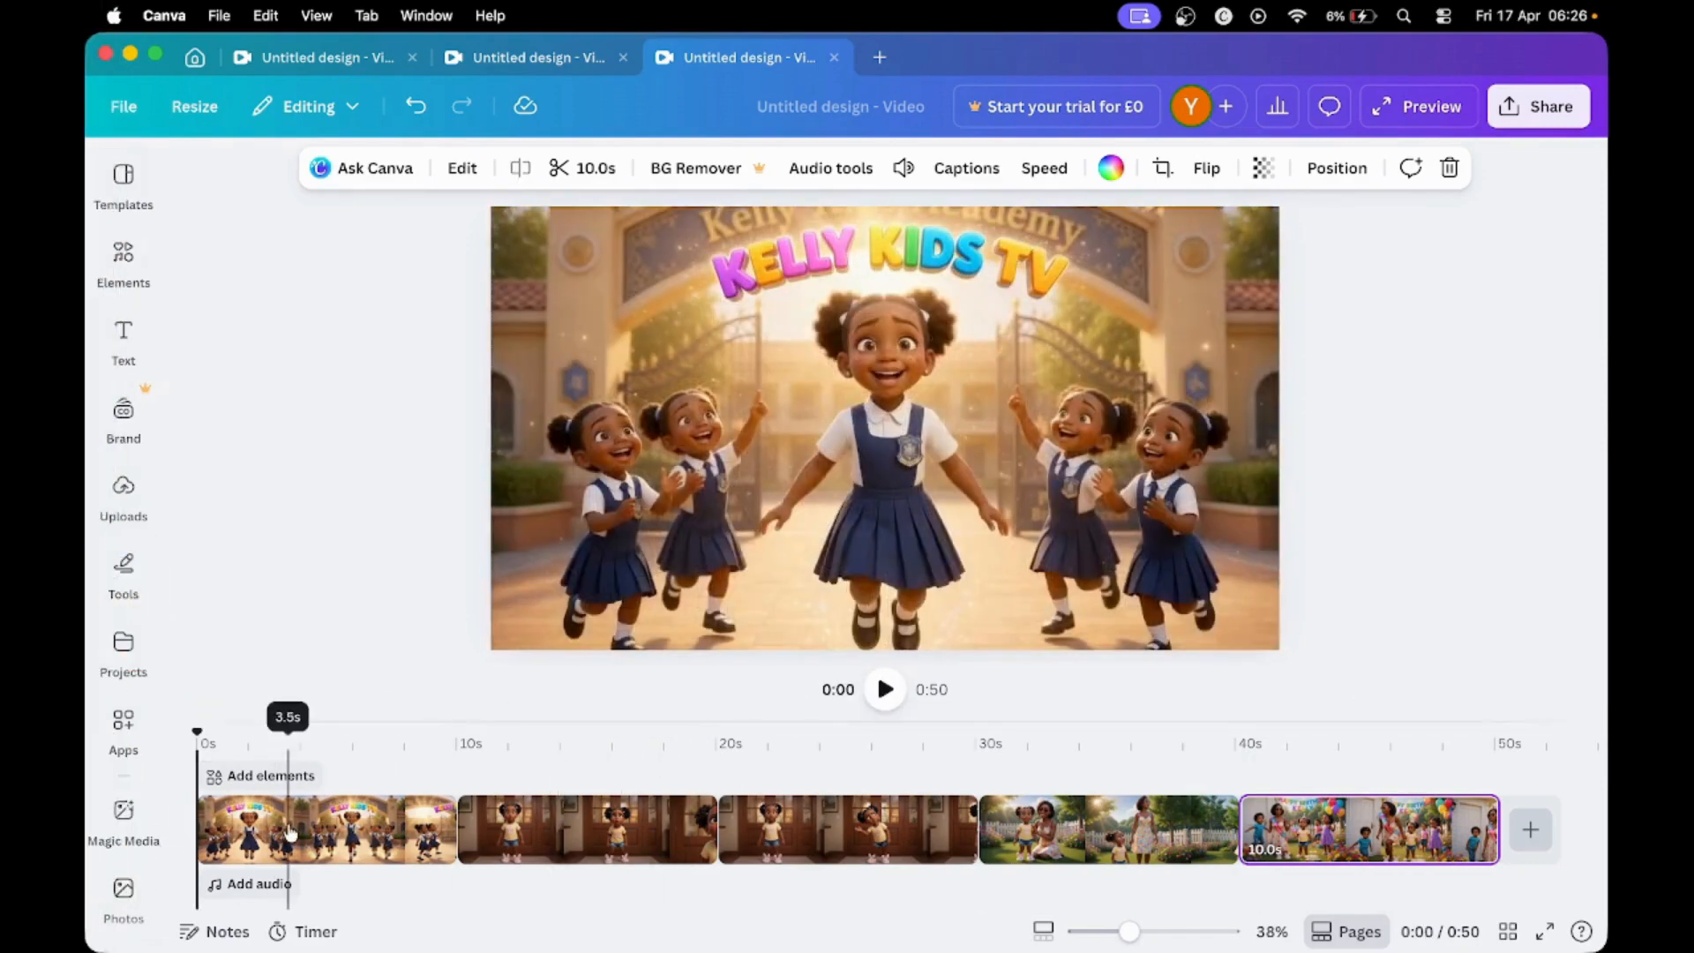
click(267, 885)
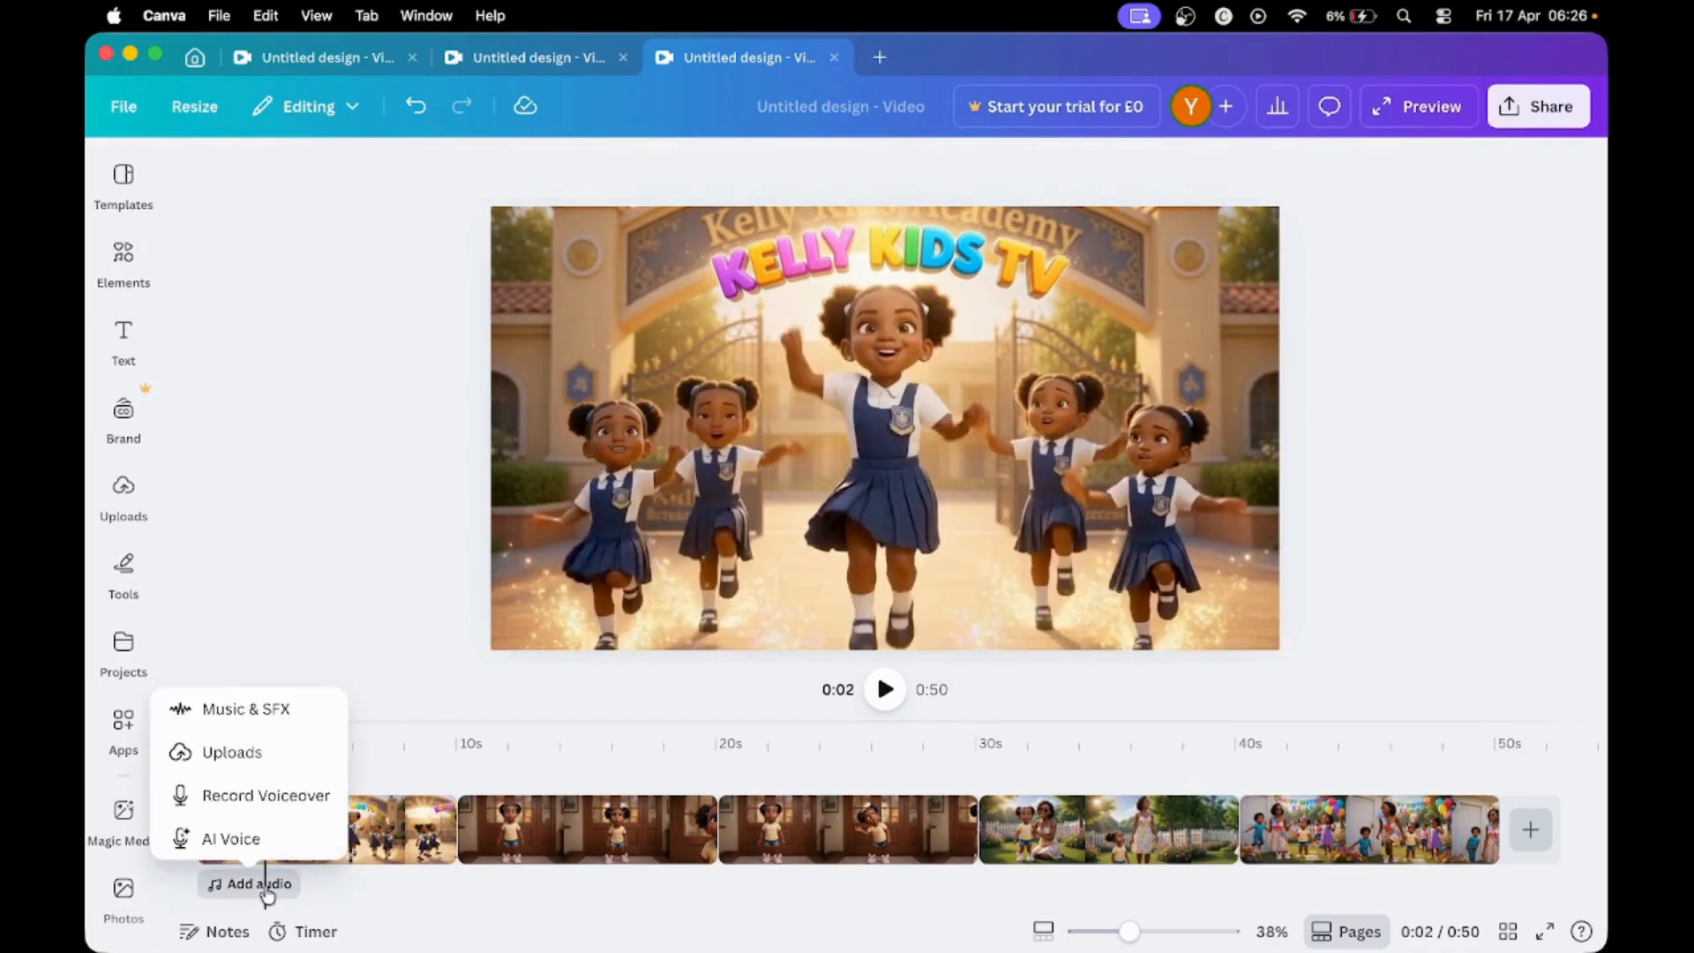
click(249, 760)
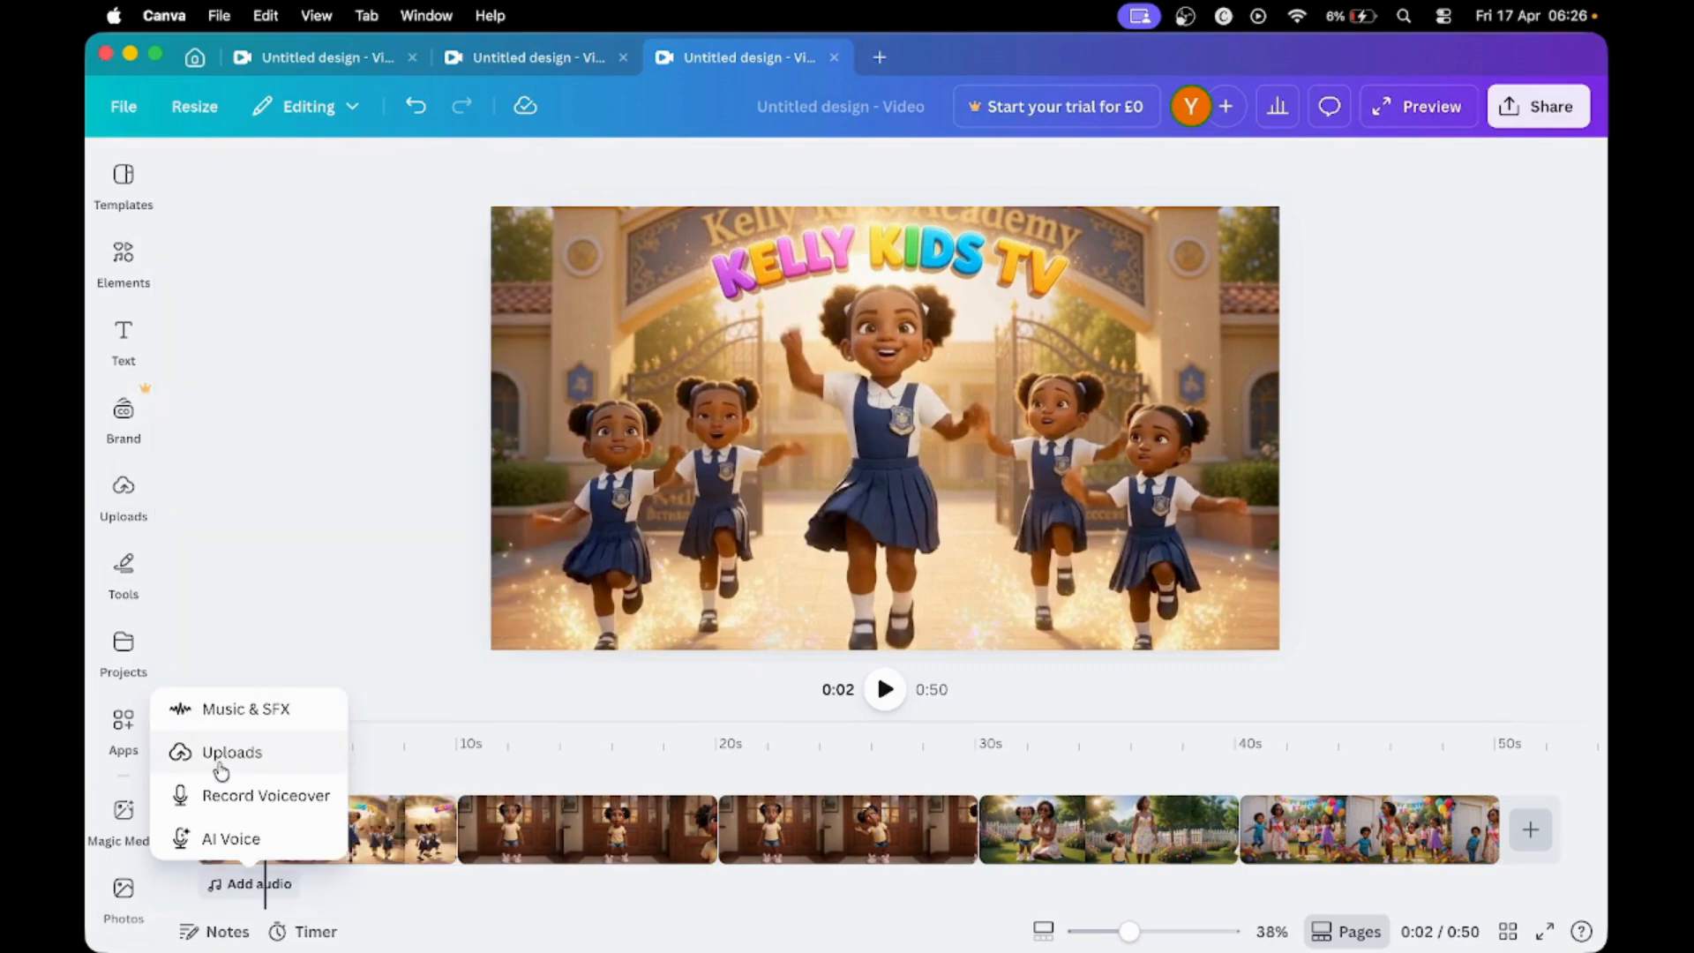
click(220, 768)
click(127, 506)
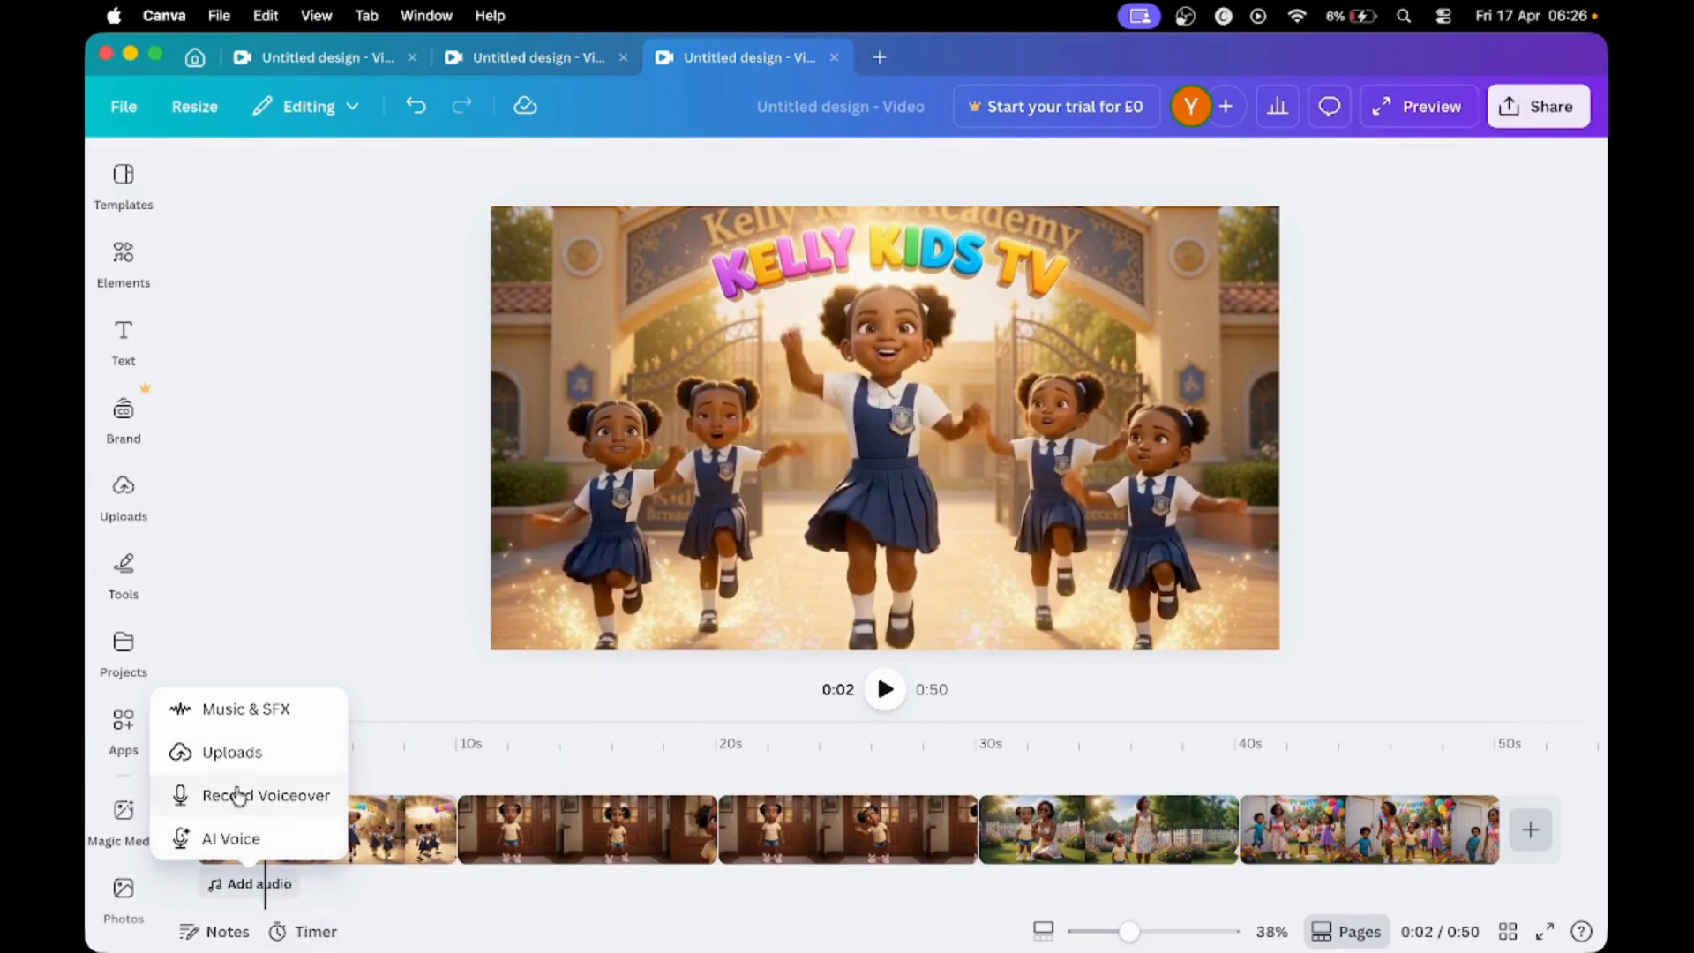
click(131, 496)
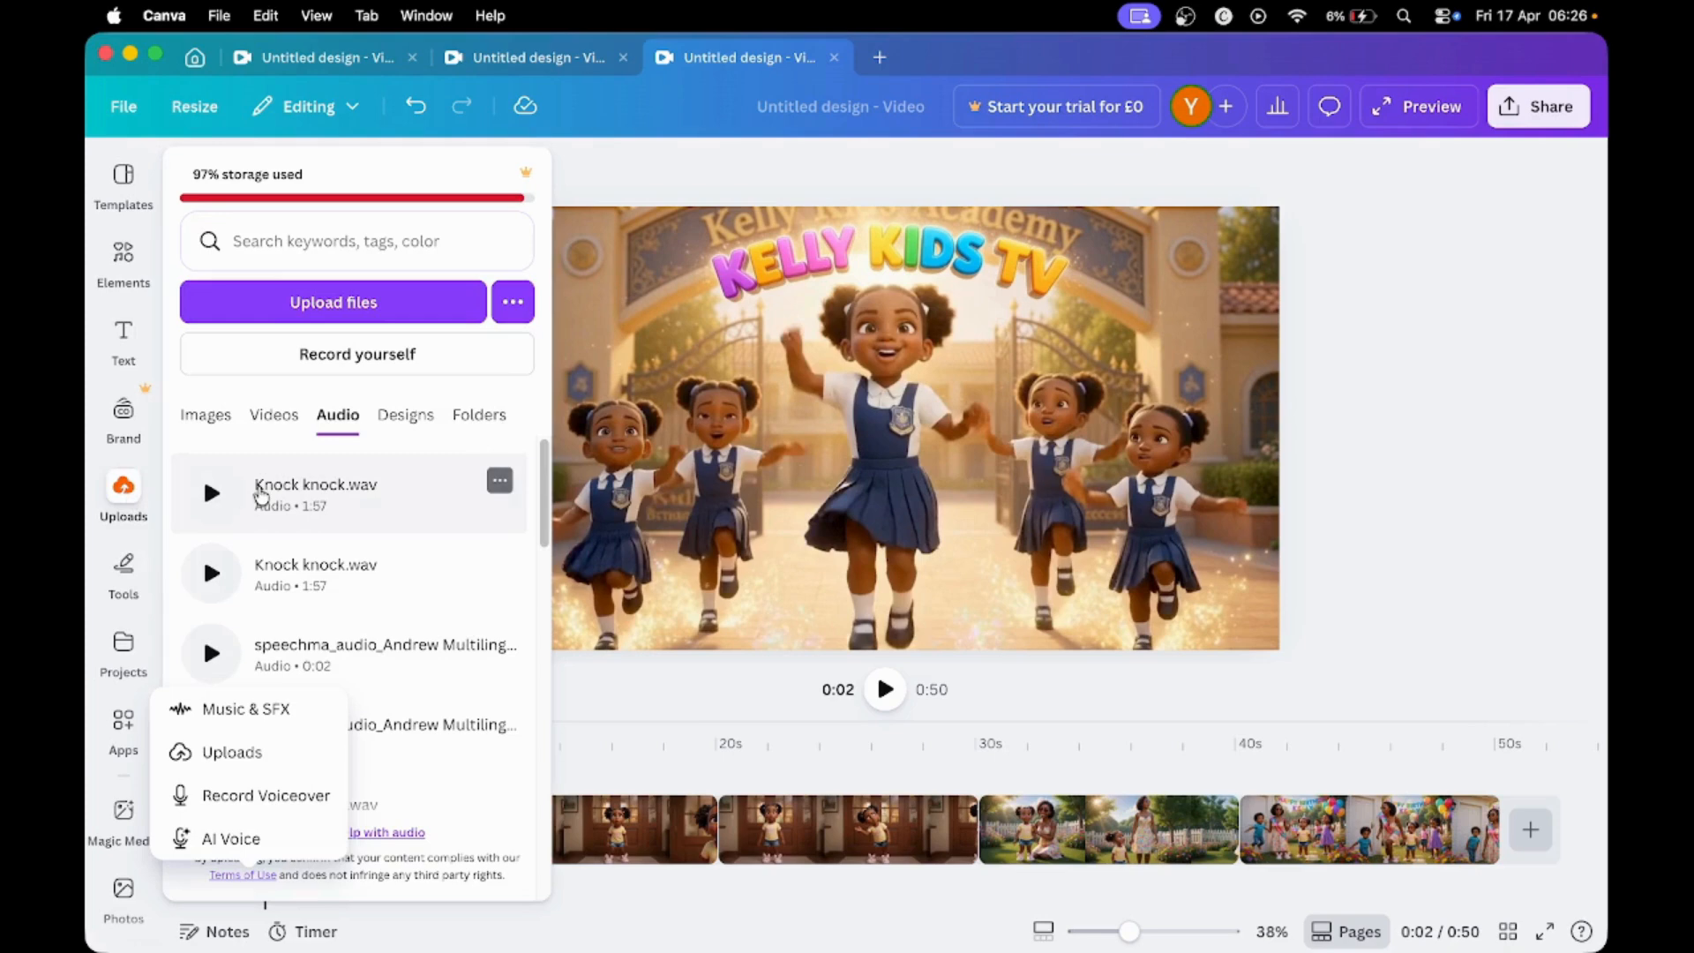
click(261, 497)
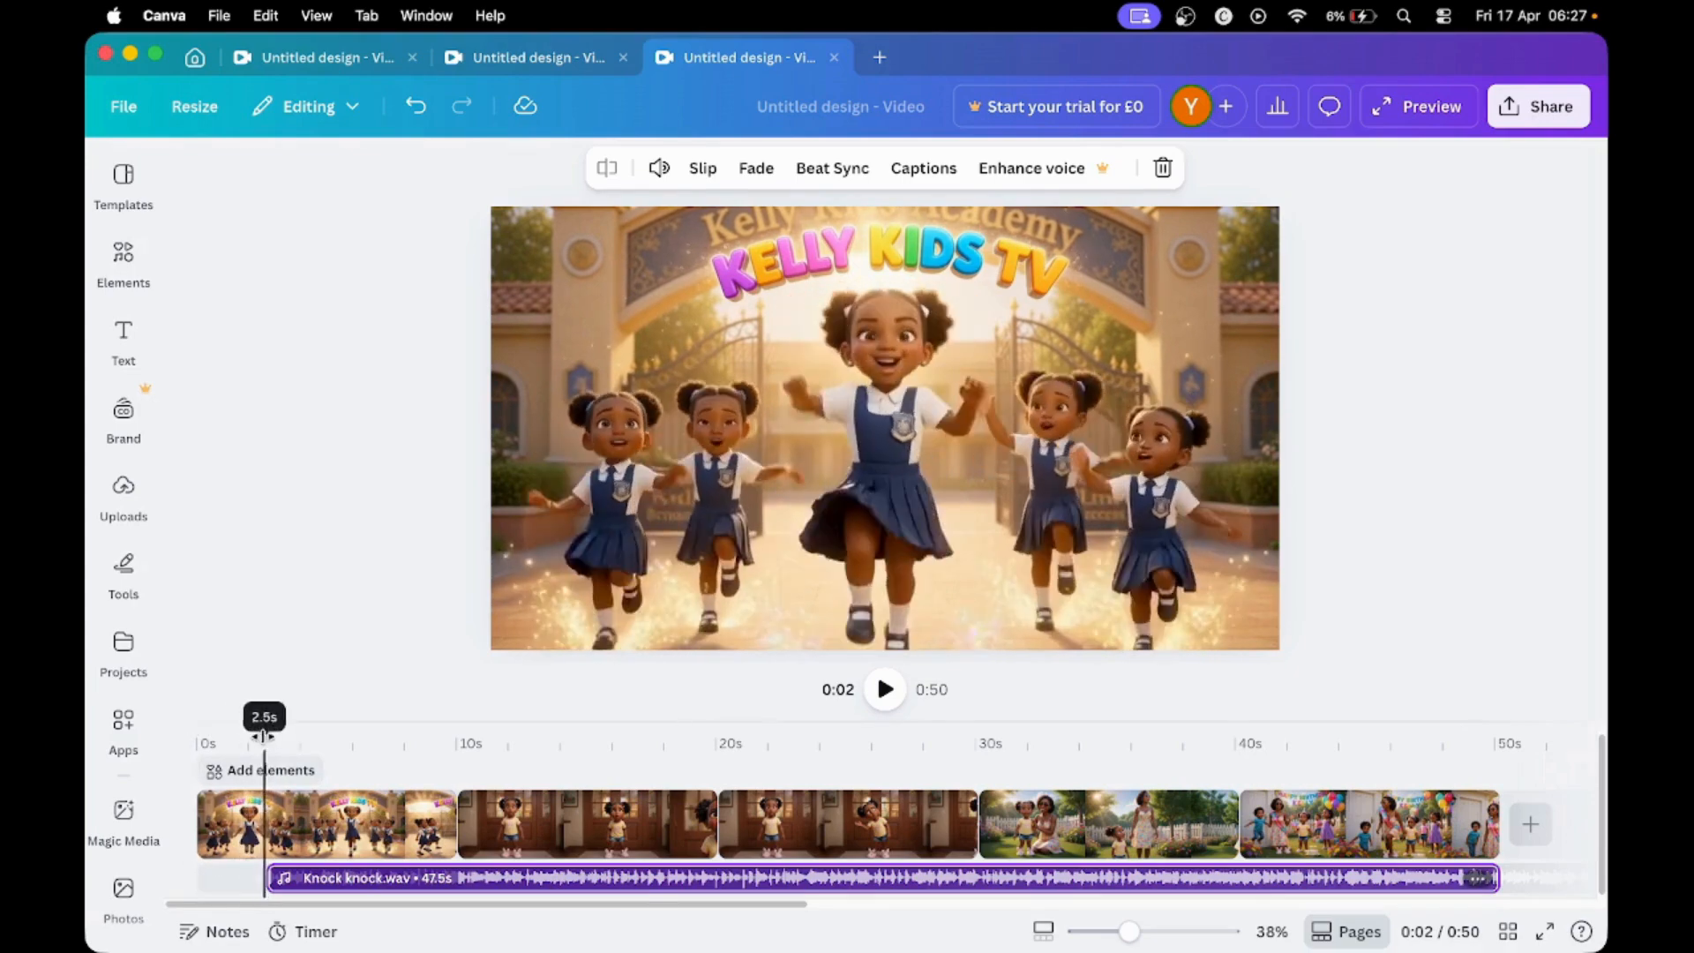
- Play the video from the beginning to check the music, and shift the Knock knock.wav track to start at 0 seconds
drag(263, 728, 196, 742)
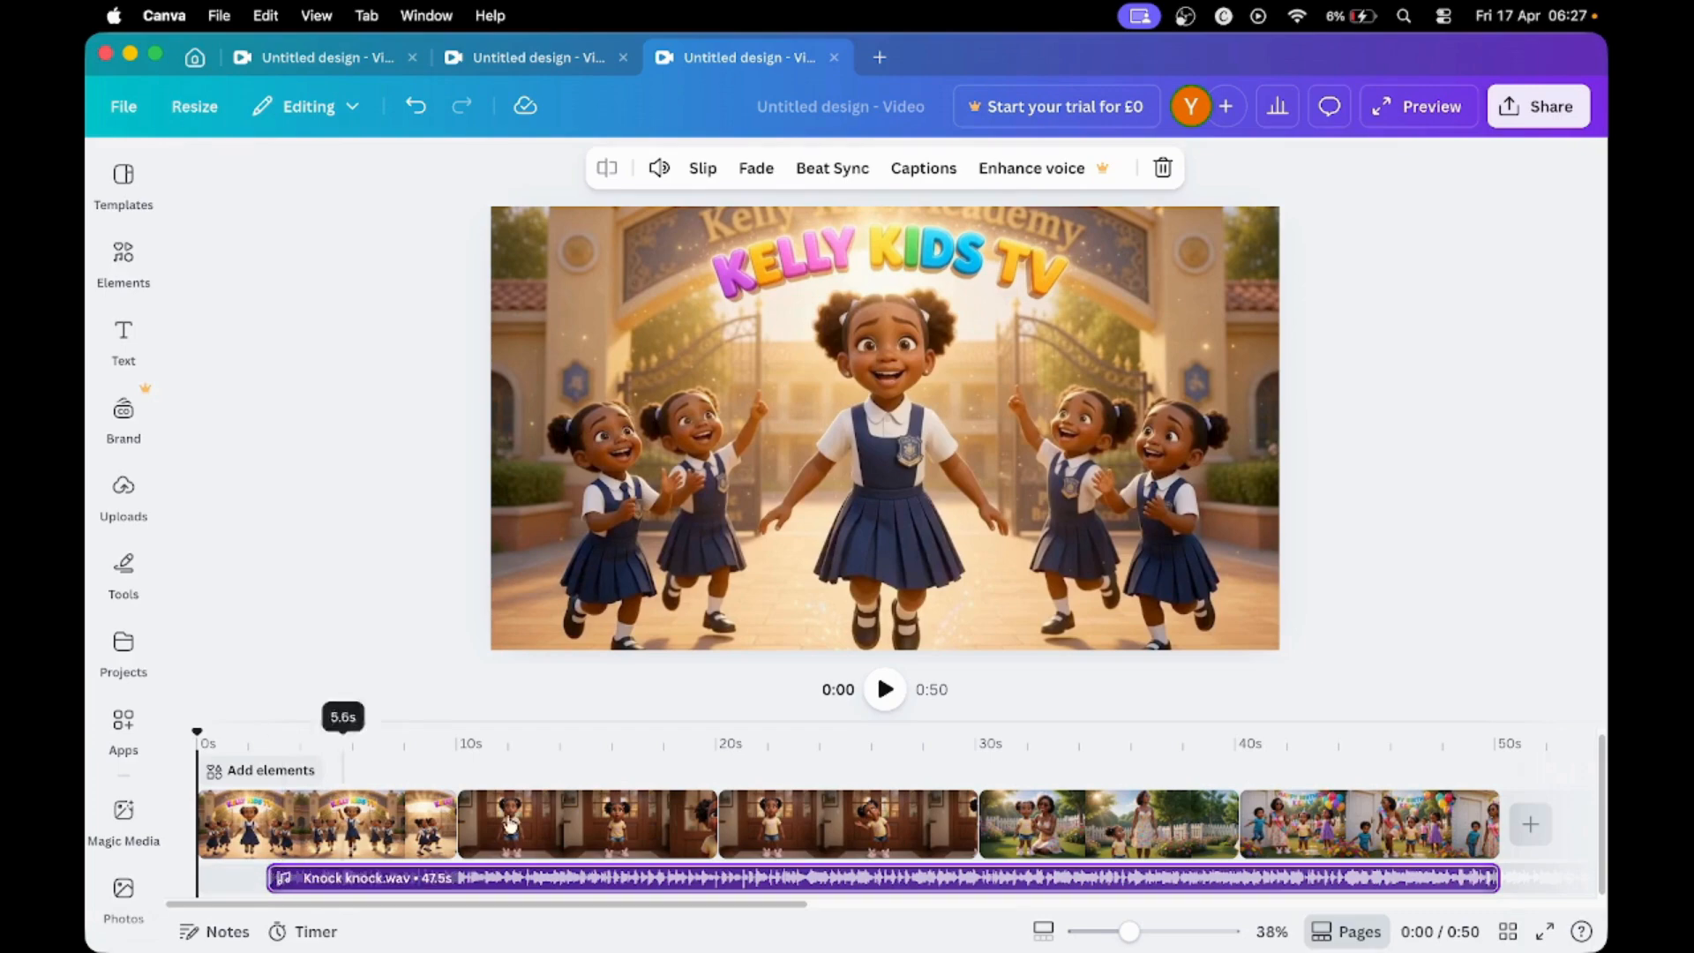
click(883, 694)
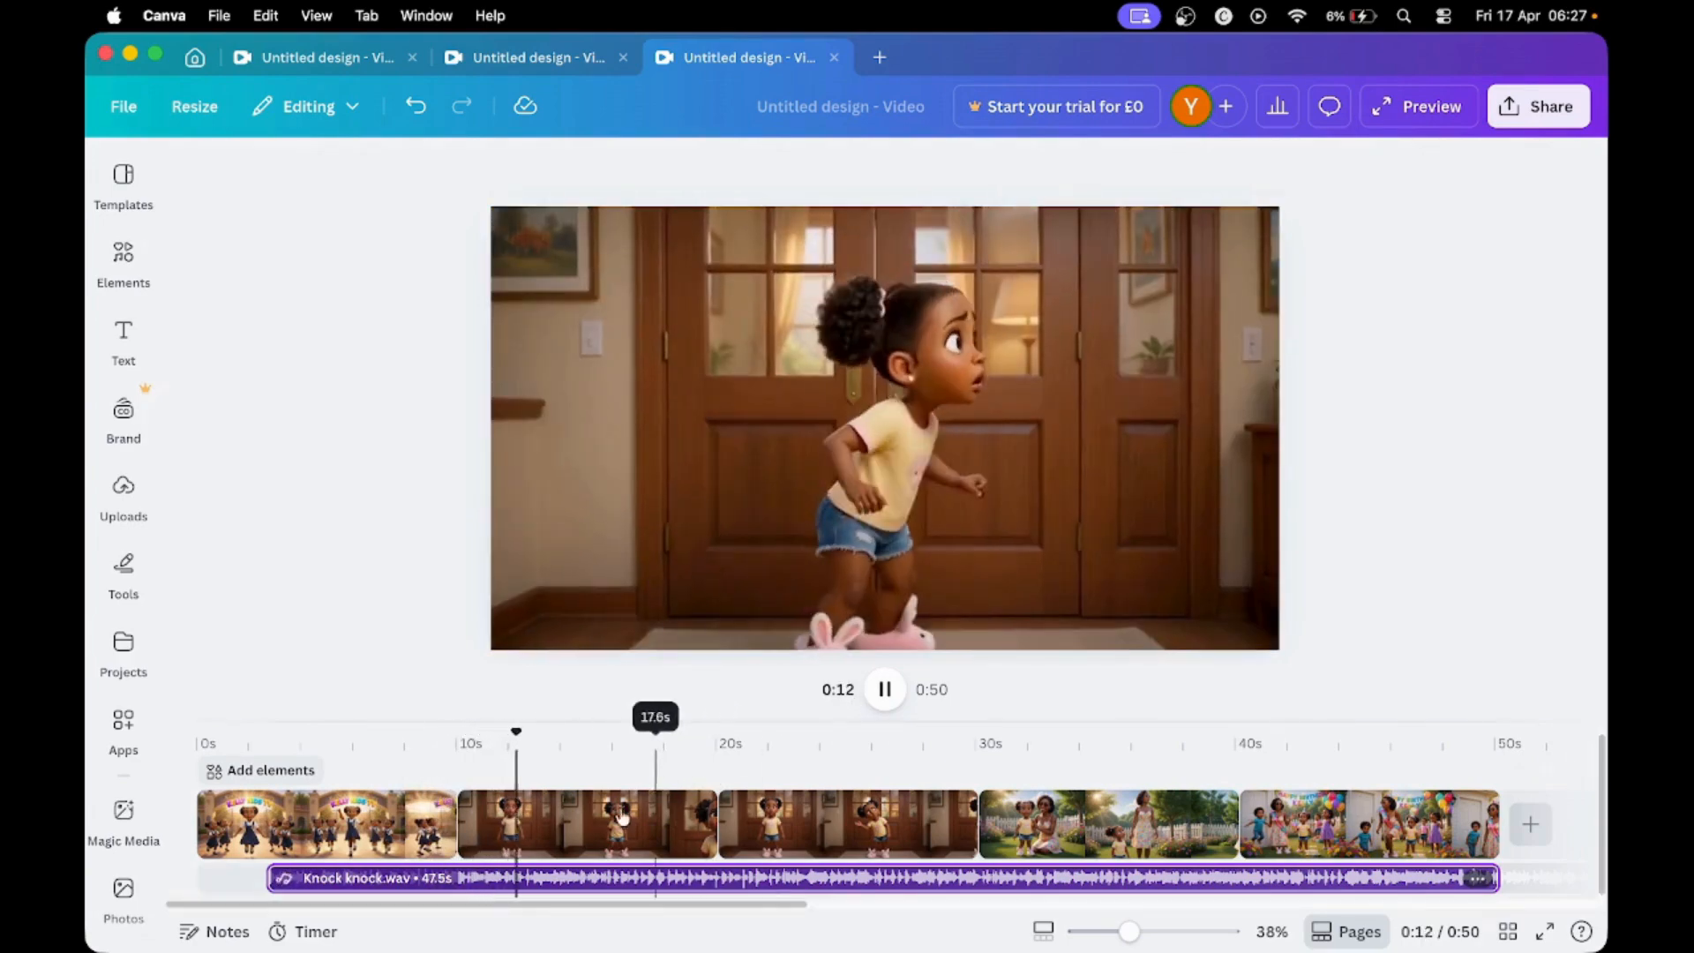
click(884, 692)
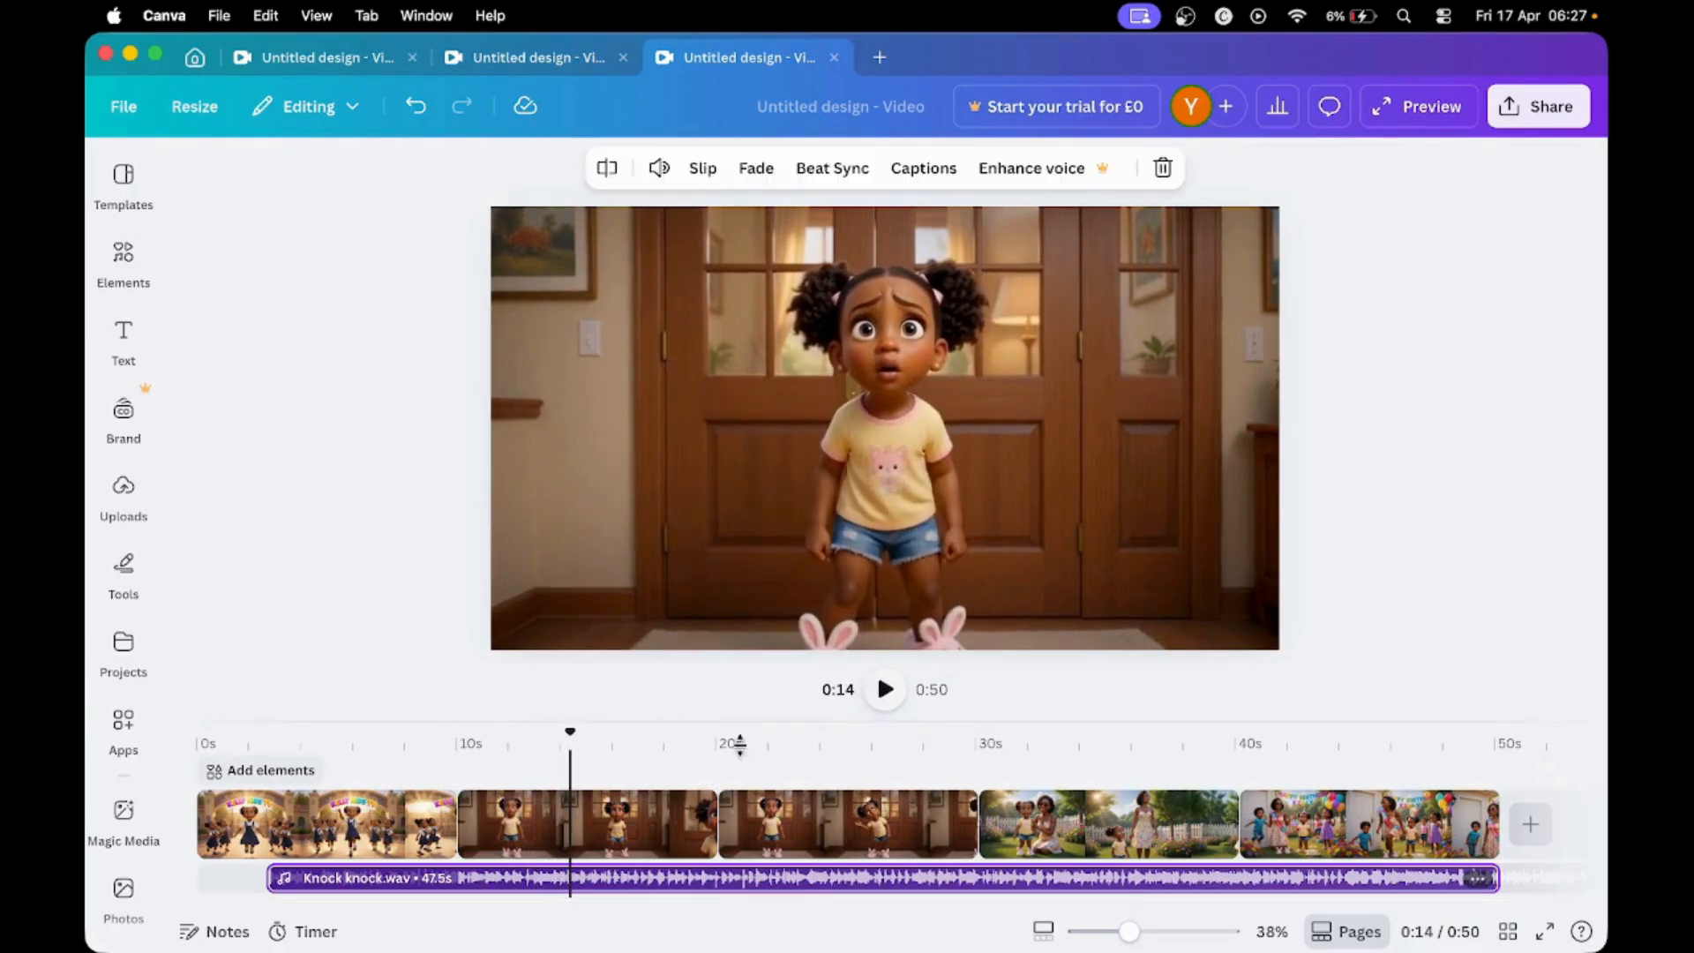
drag(603, 889, 549, 907)
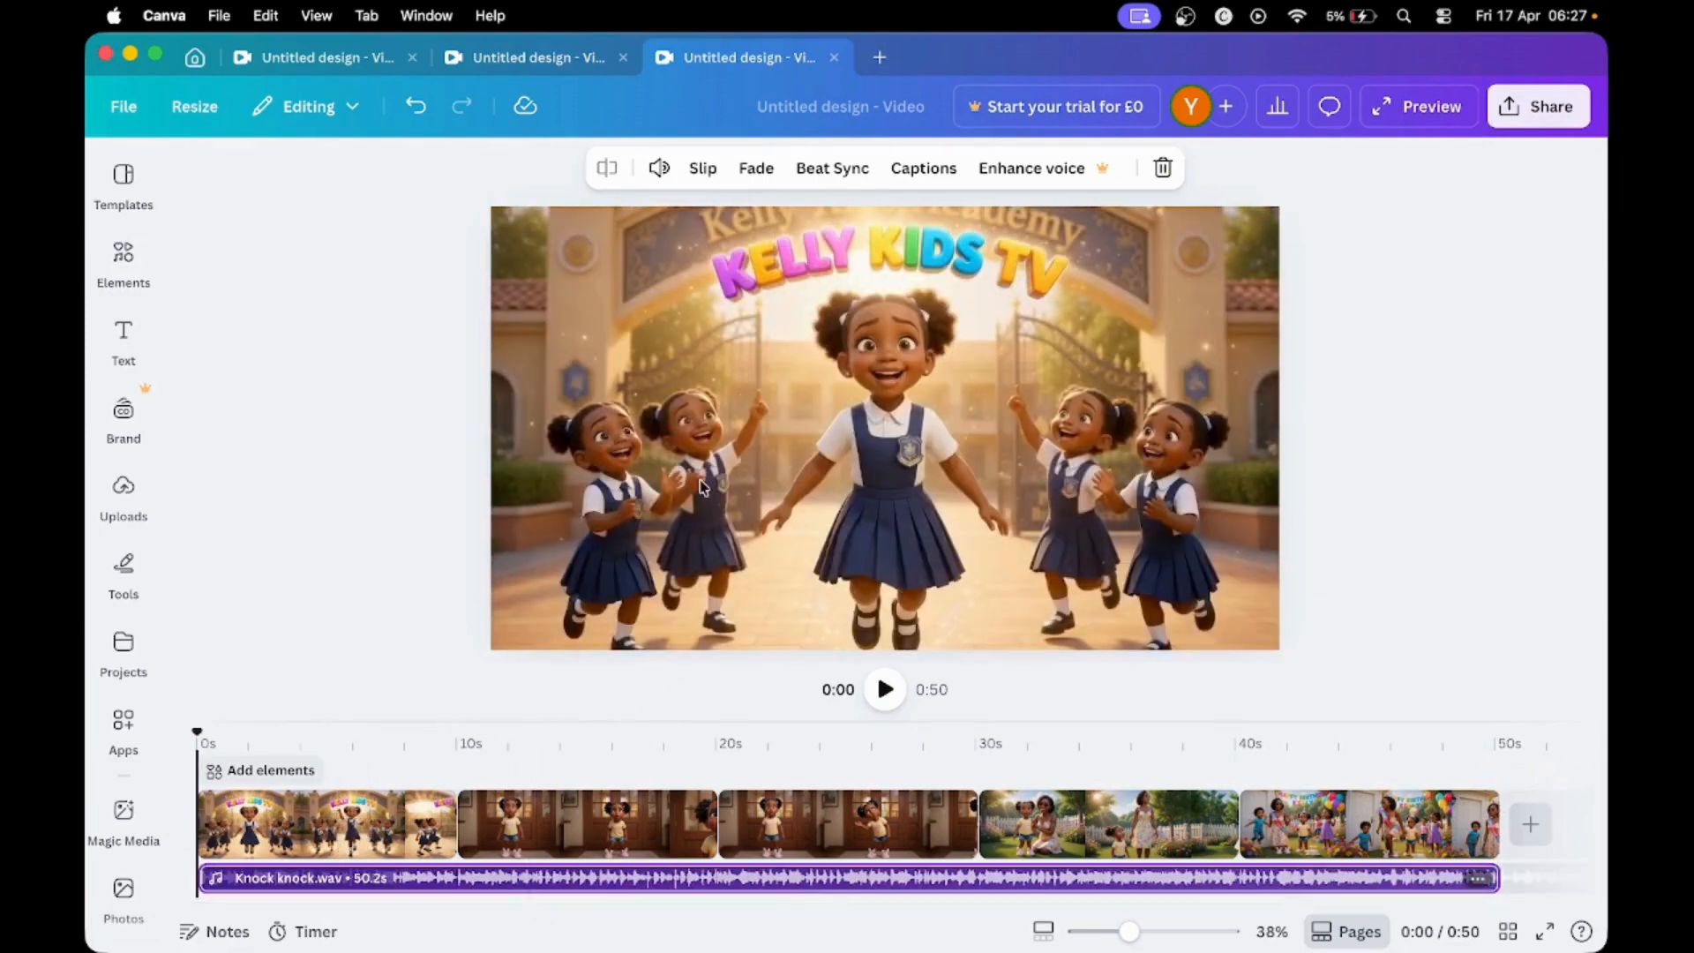
- Set the volume of the school-gate clip and the first wooden-door clip to 0
click(359, 825)
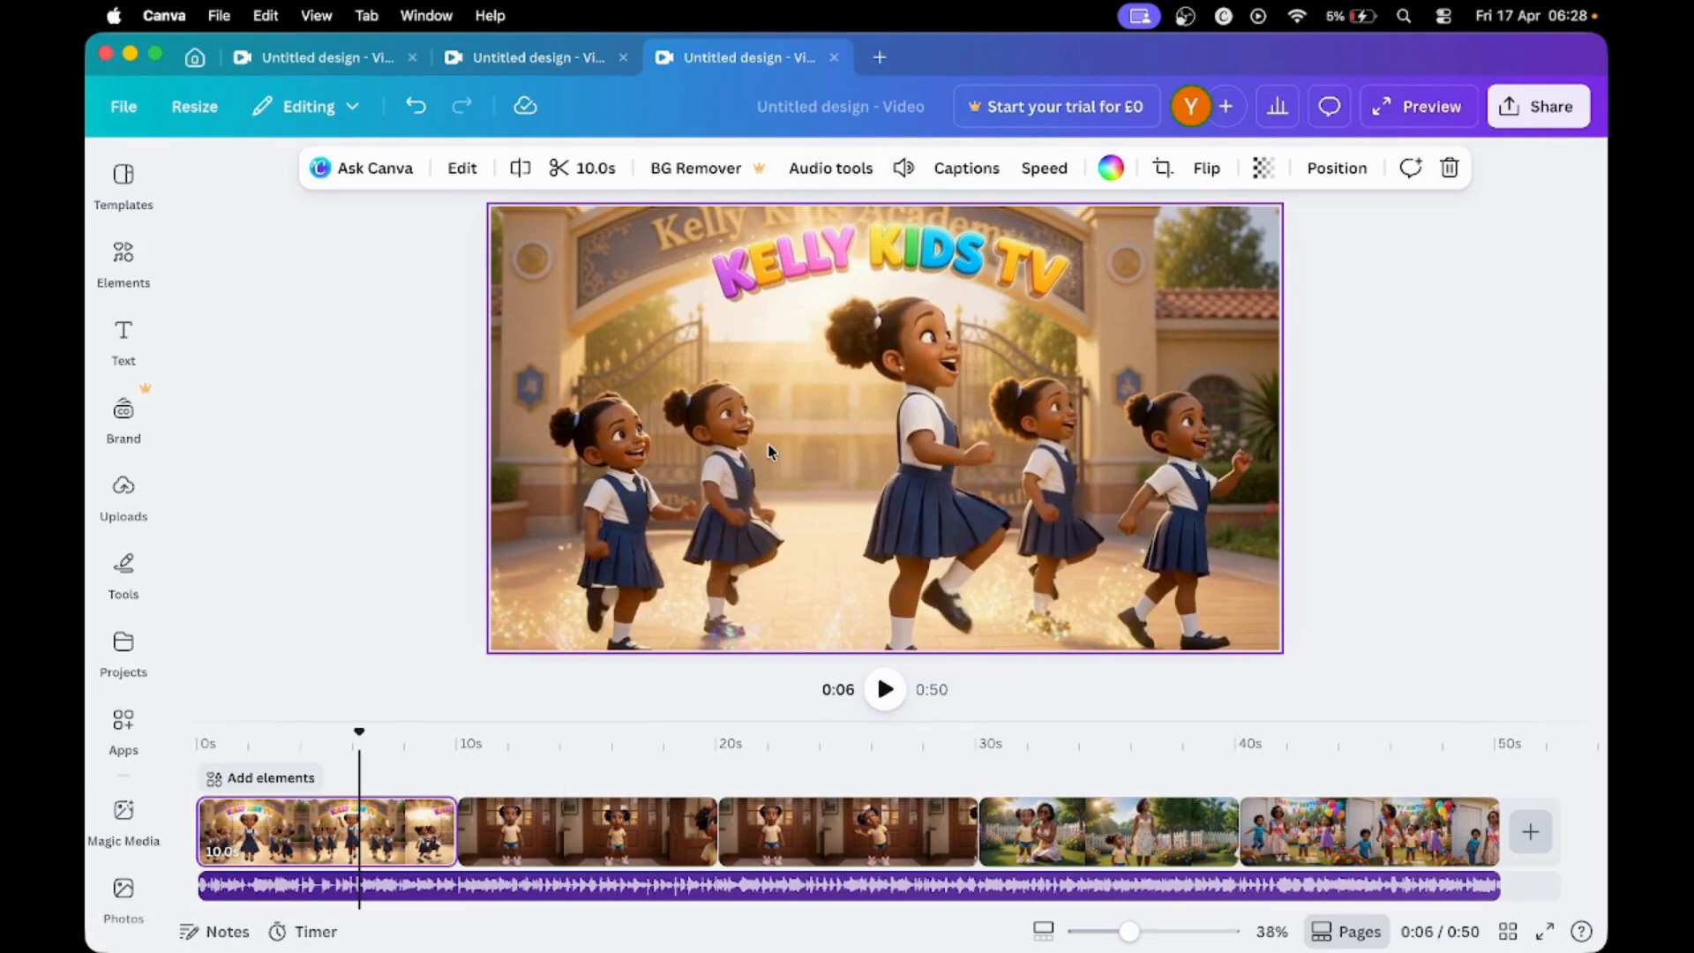
click(902, 168)
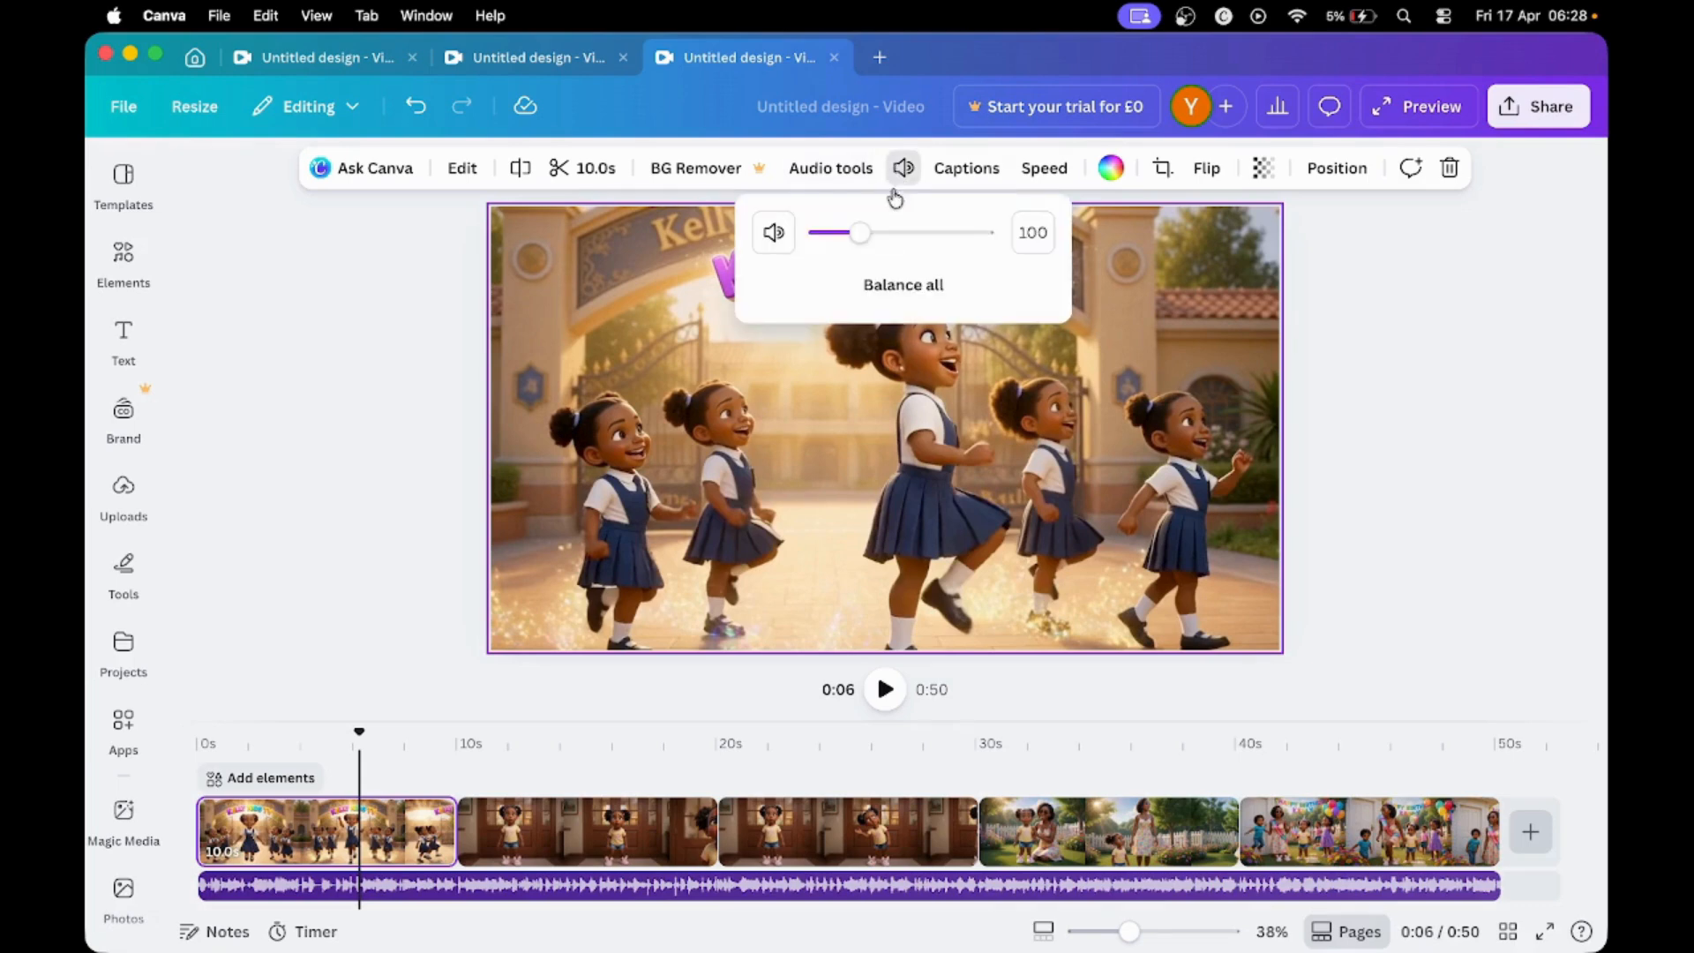
drag(862, 245, 806, 253)
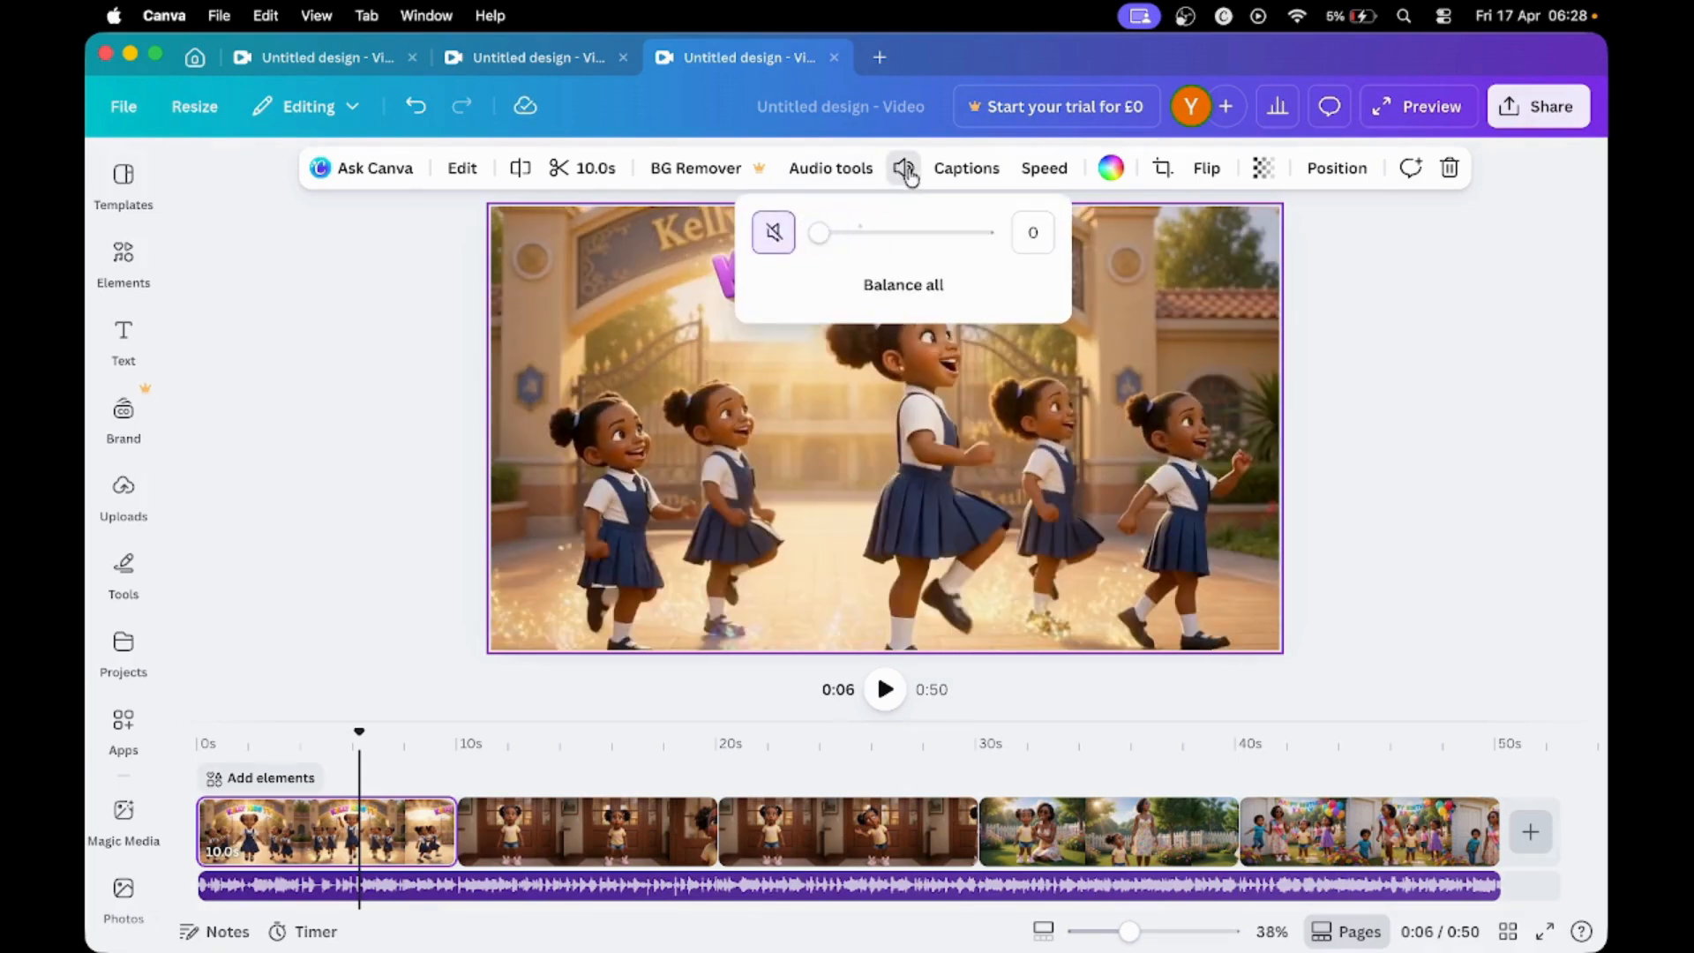
click(589, 744)
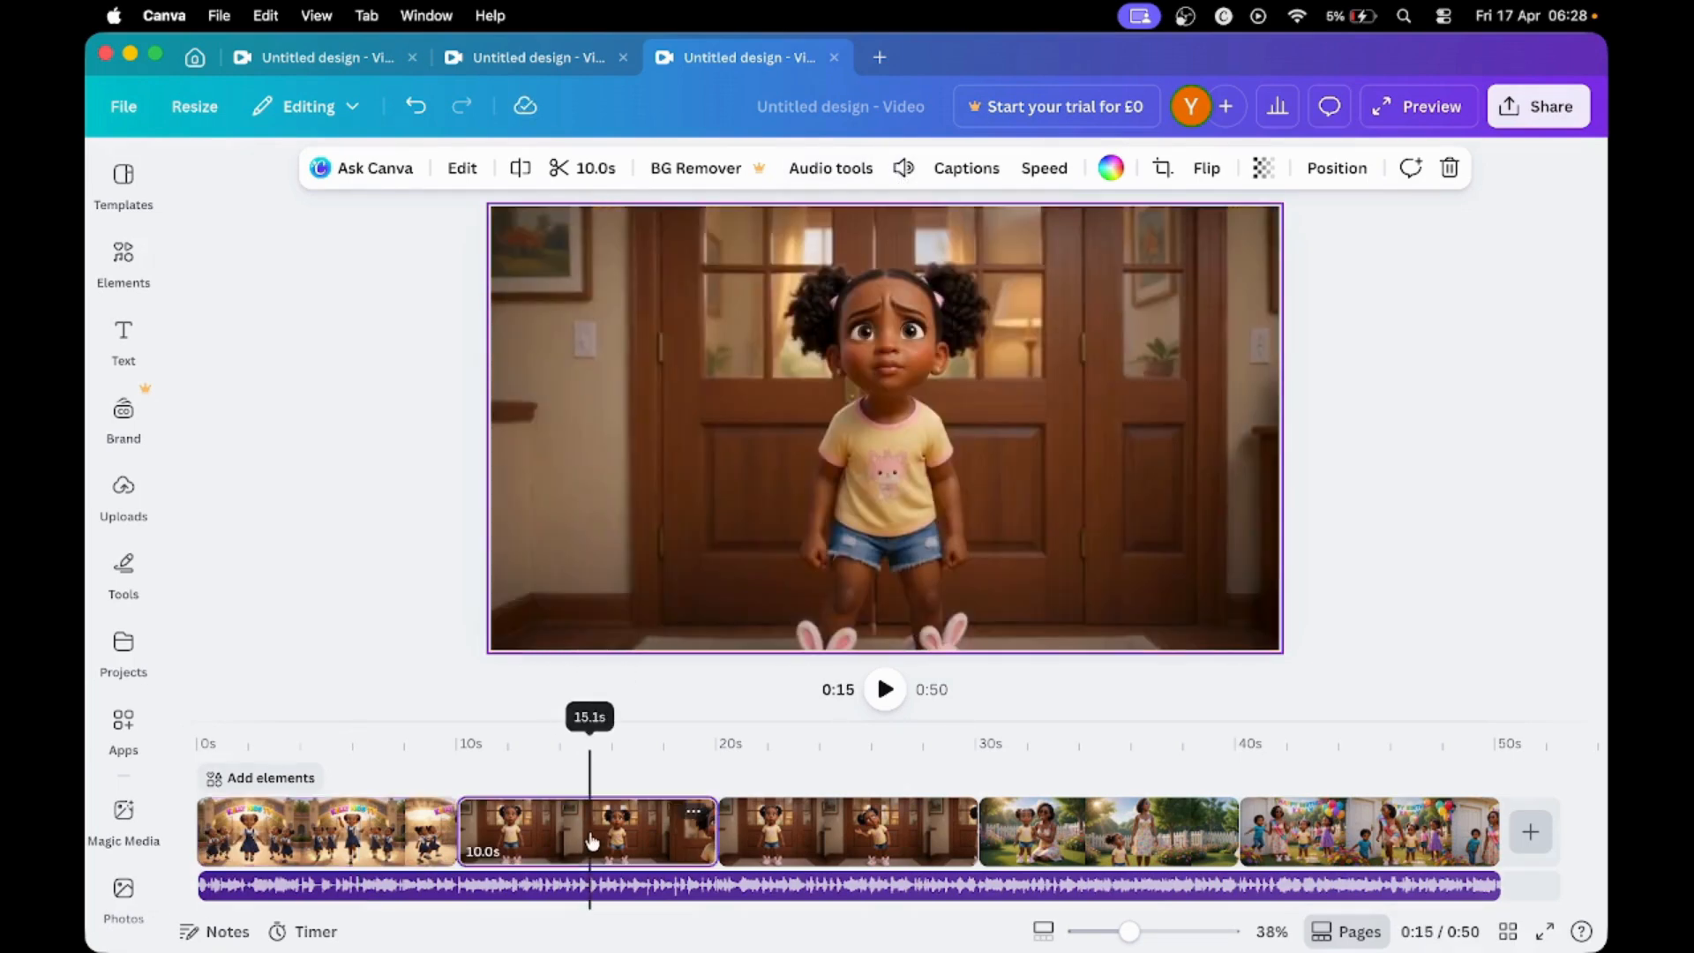
click(896, 173)
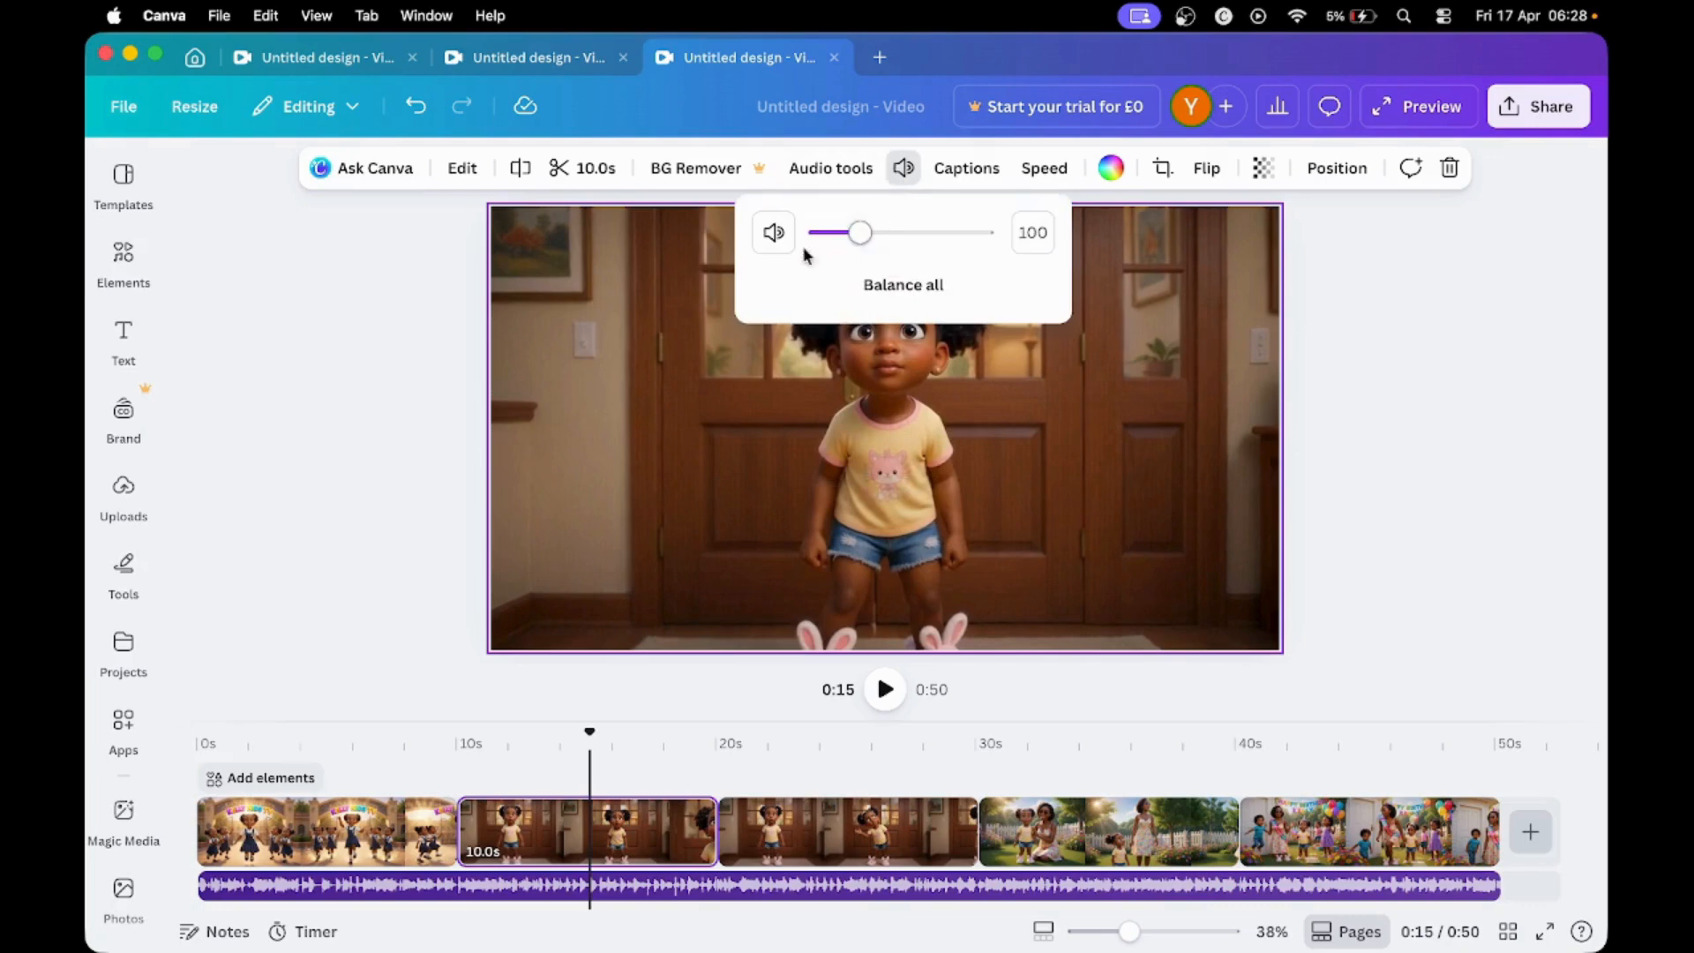
drag(852, 247, 806, 244)
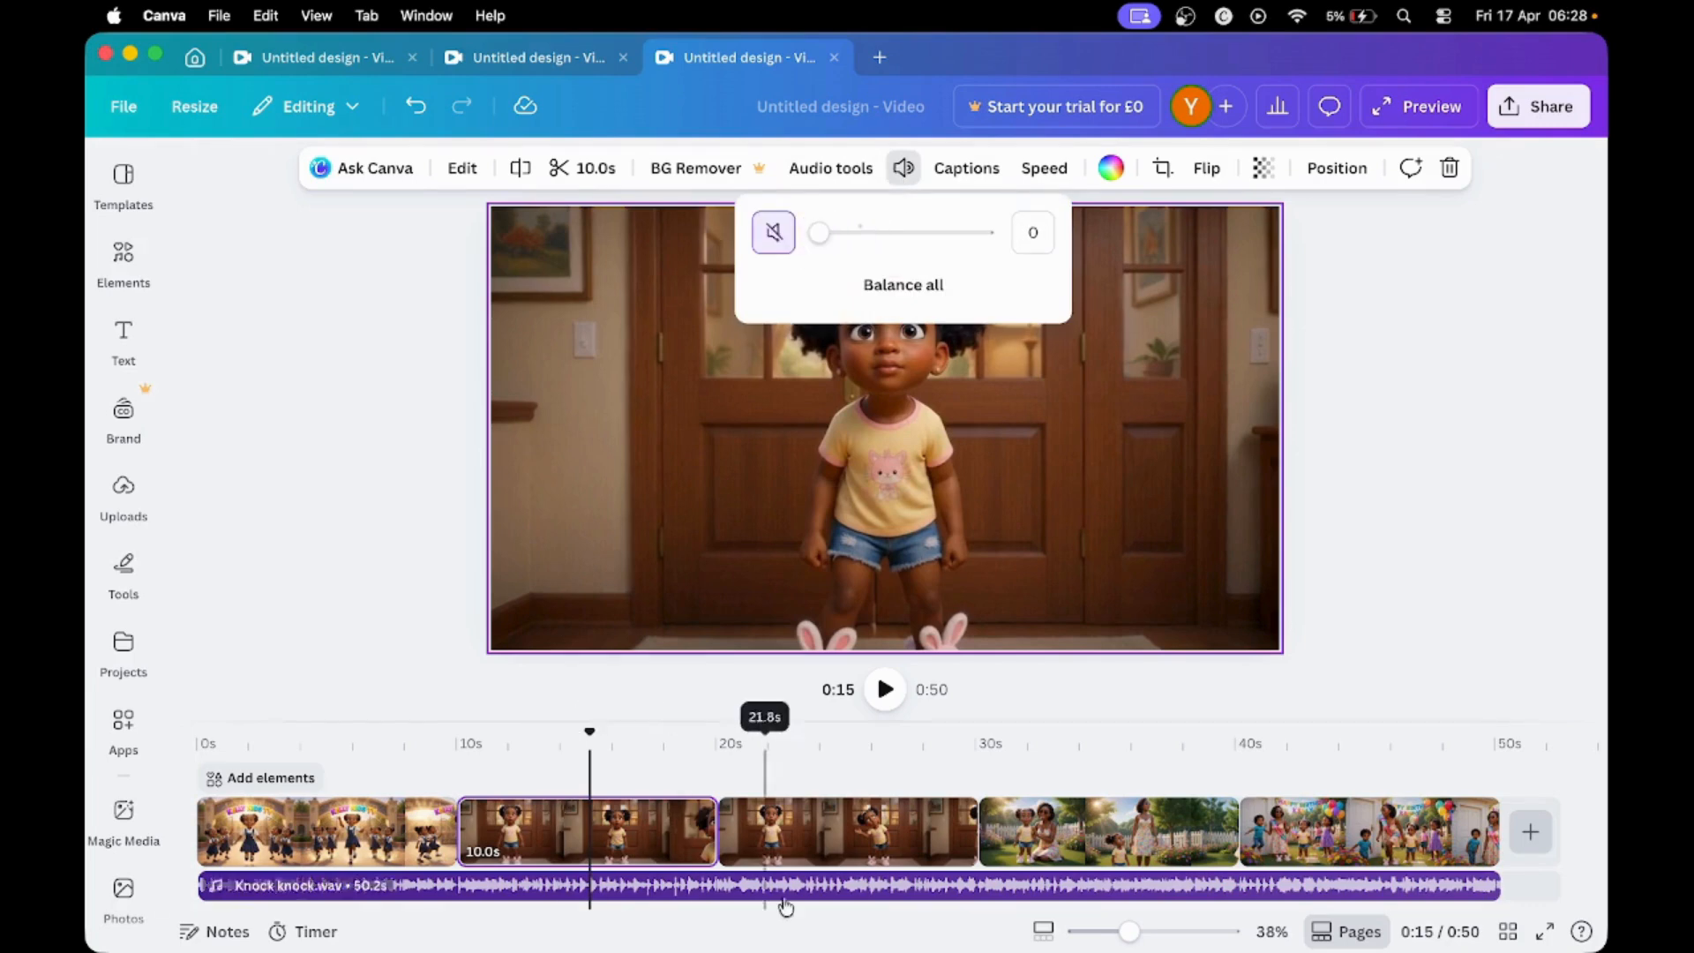
- Set the volume of the second wooden-door clip and the garden clip to 0
click(824, 857)
click(904, 167)
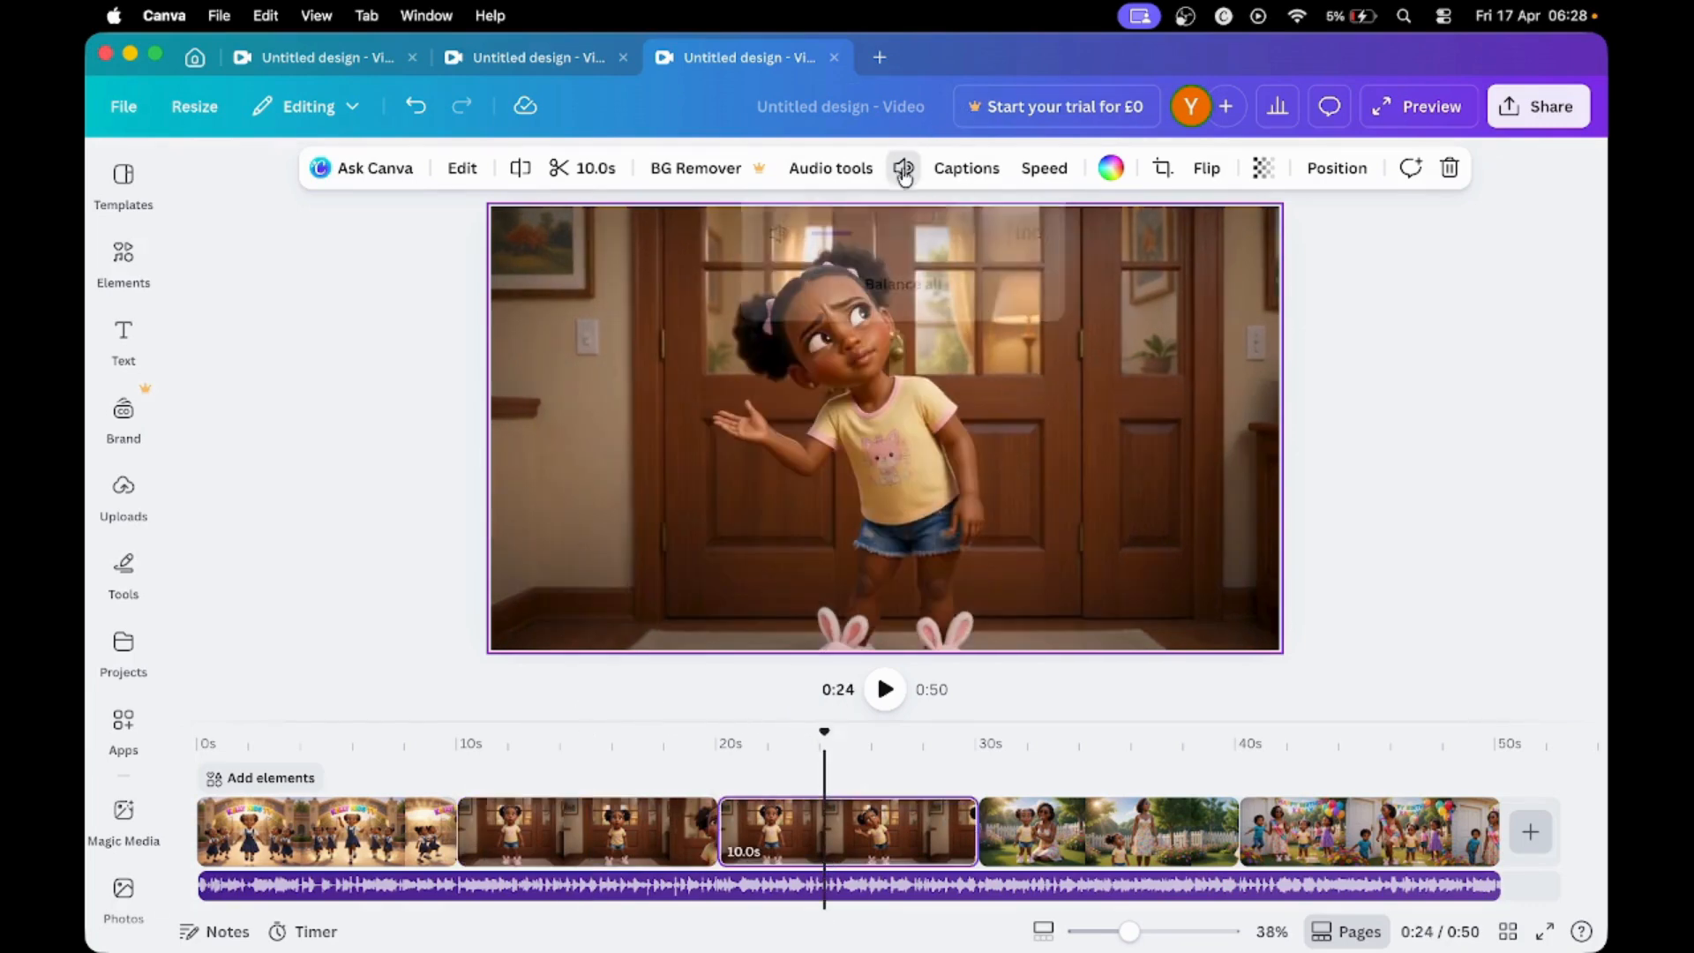
drag(855, 233, 797, 242)
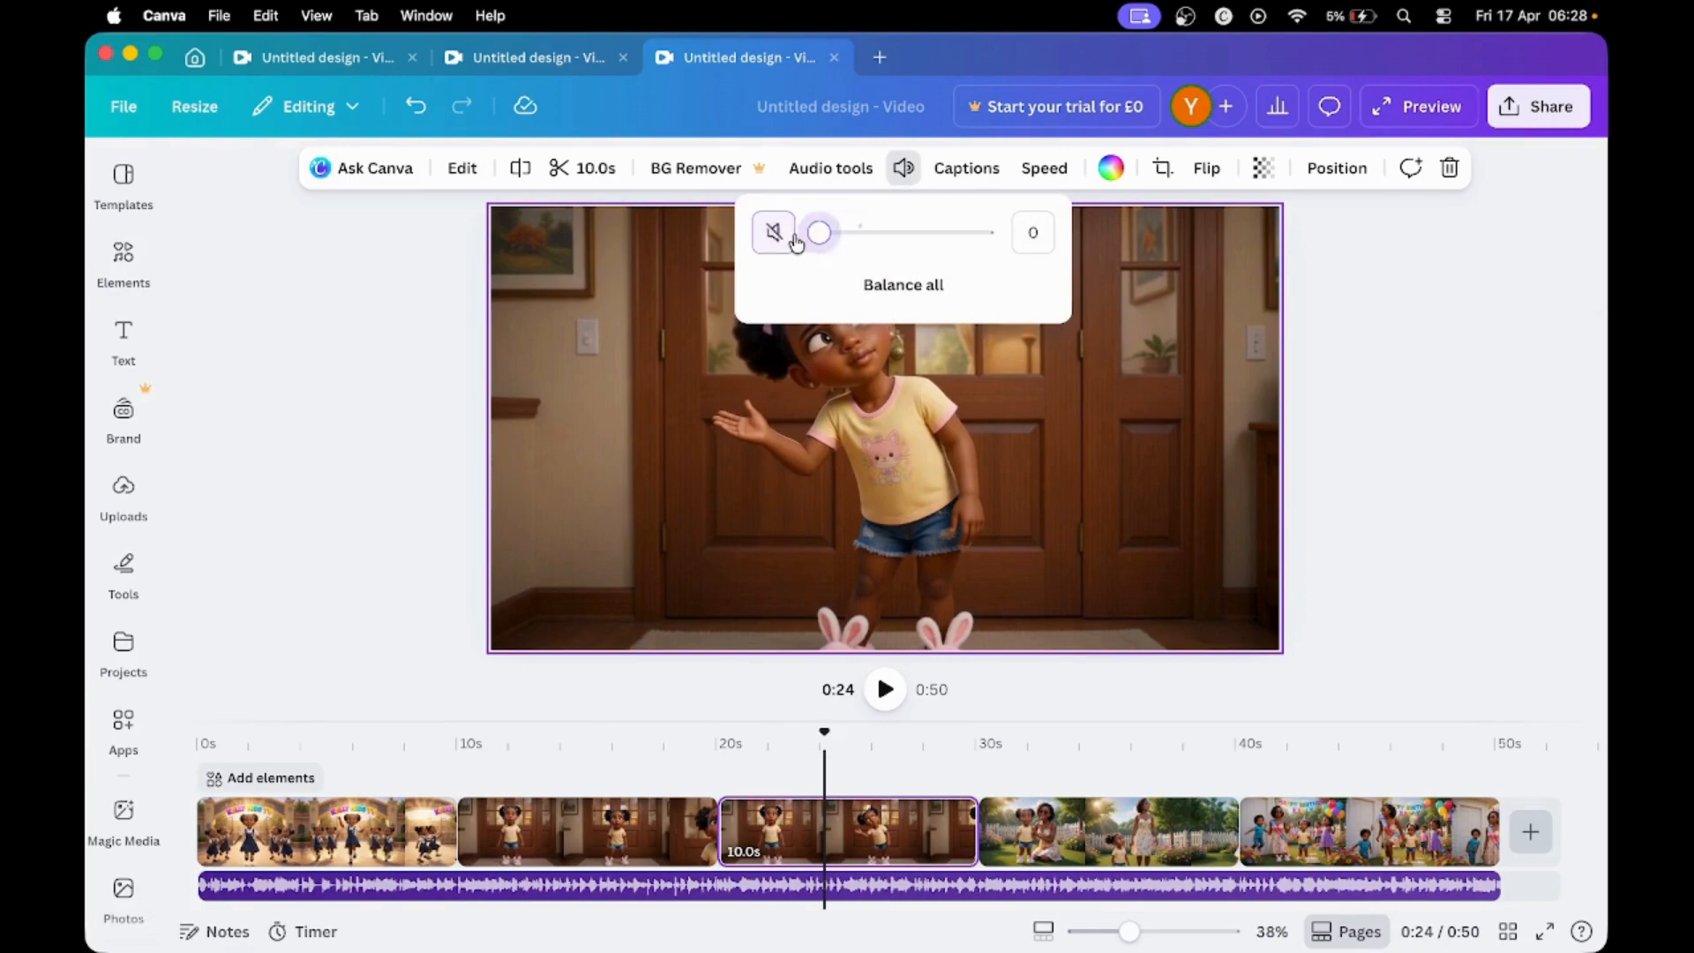
click(1084, 831)
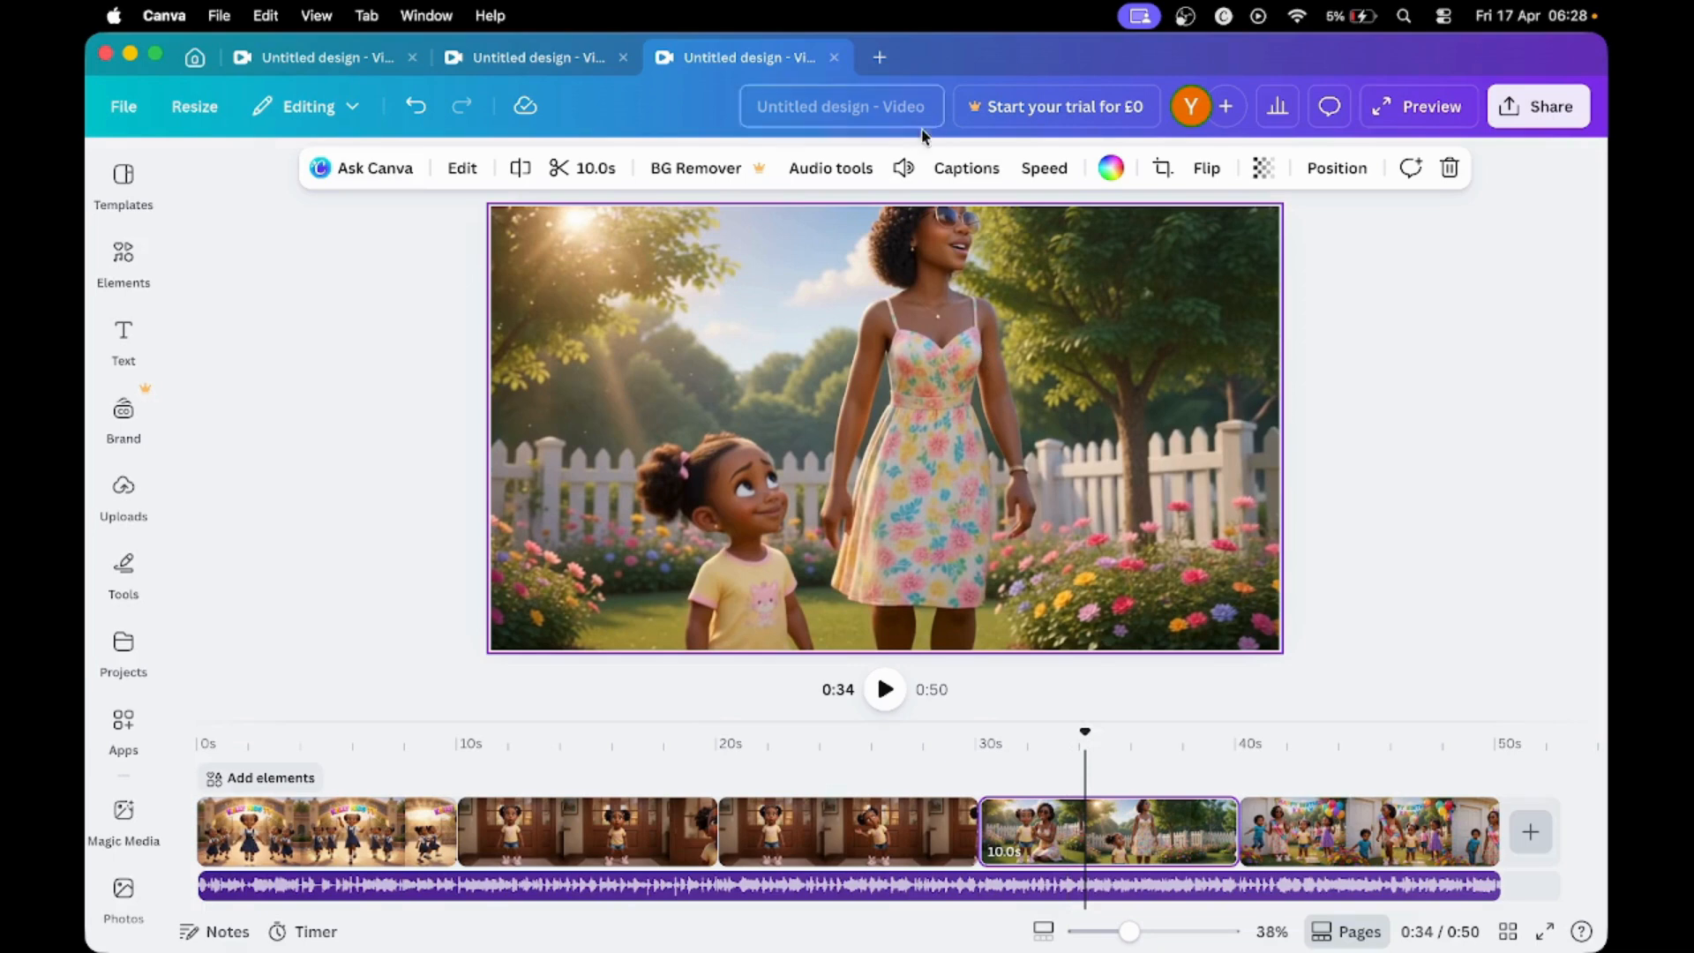
click(904, 168)
drag(855, 240, 817, 246)
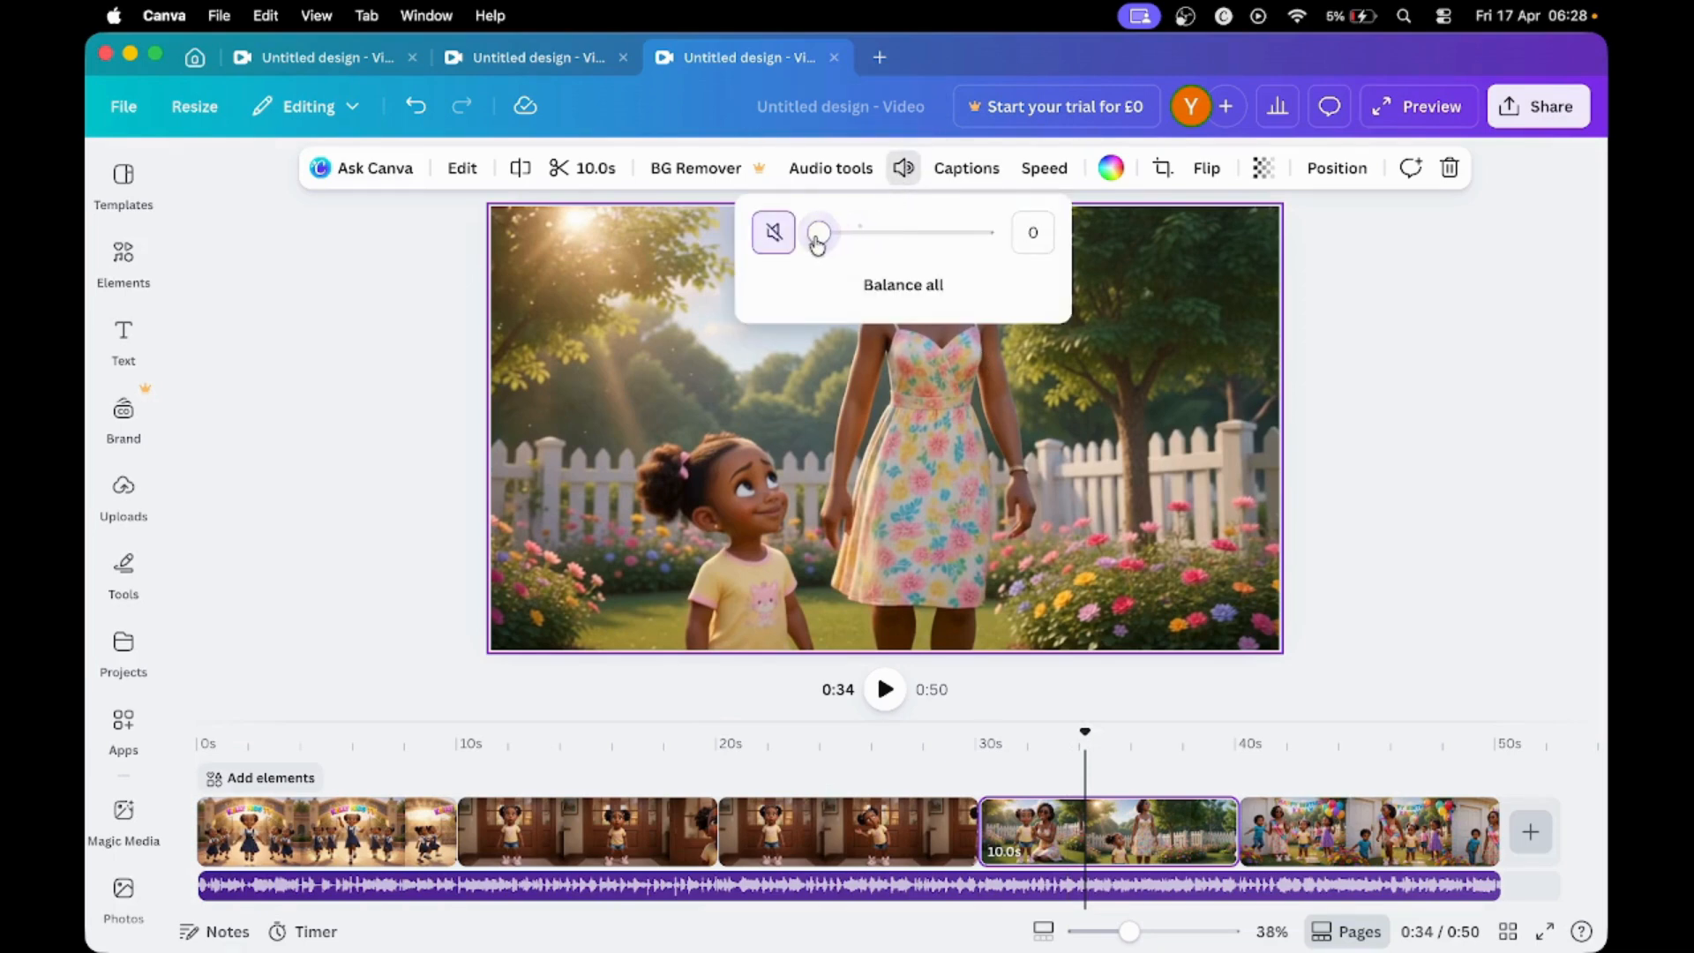
- Lower the volume of the birthday-party clip at the end of the timeline
click(1284, 860)
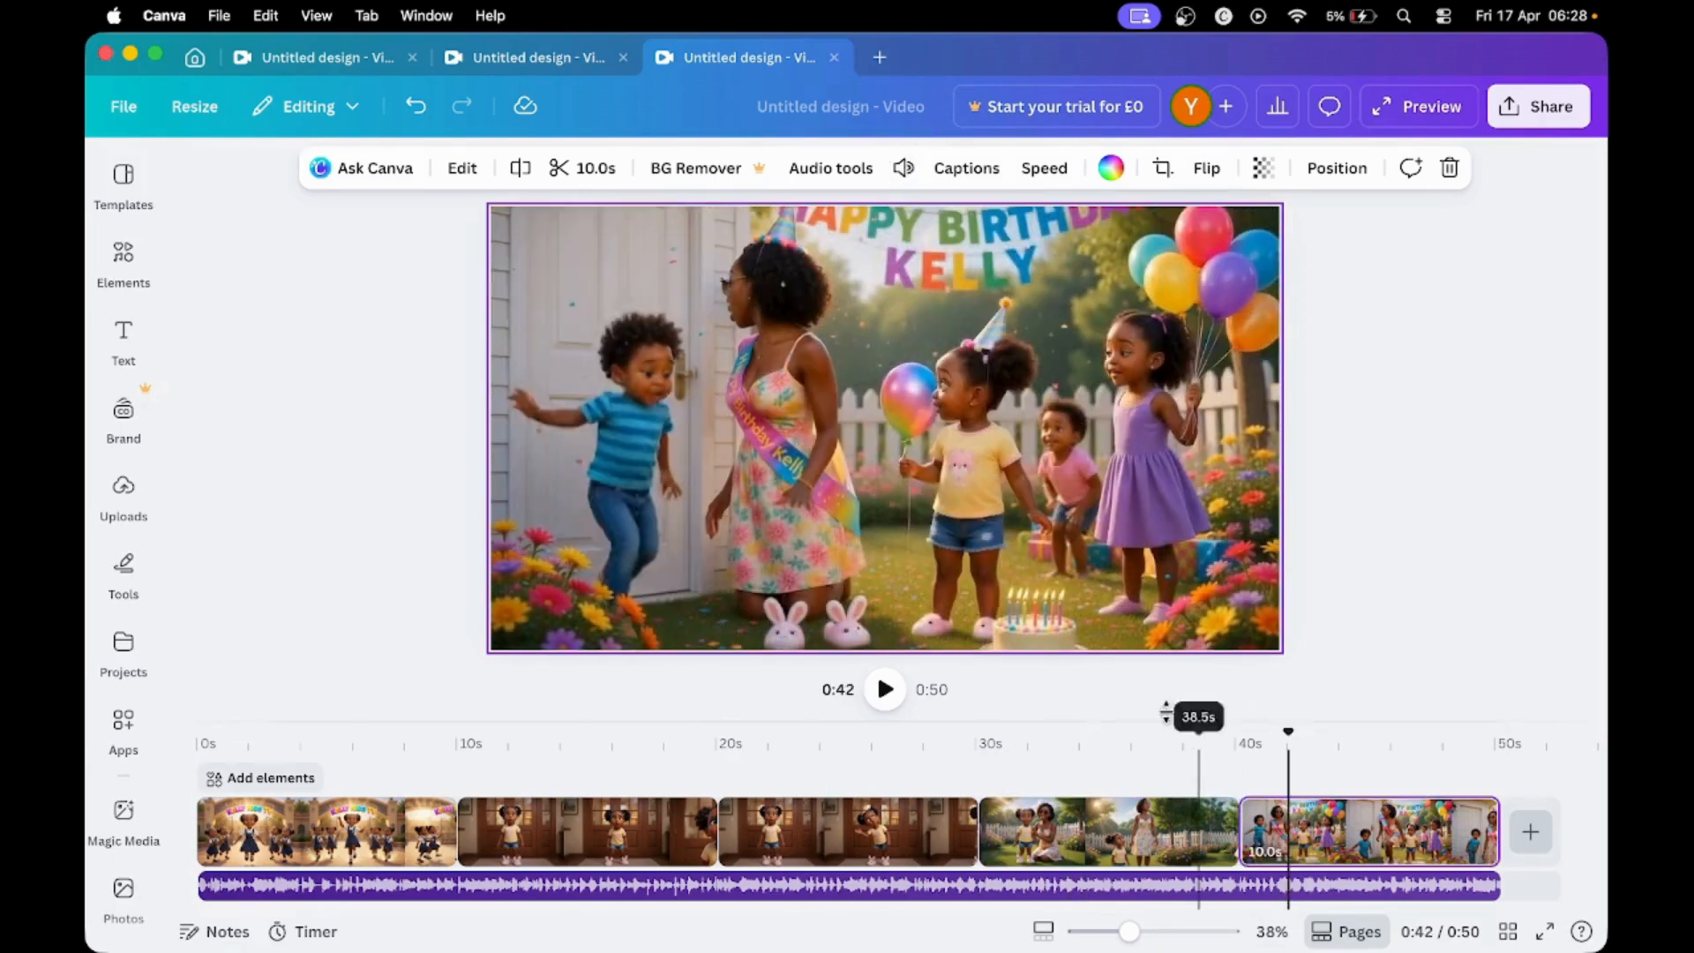
click(903, 169)
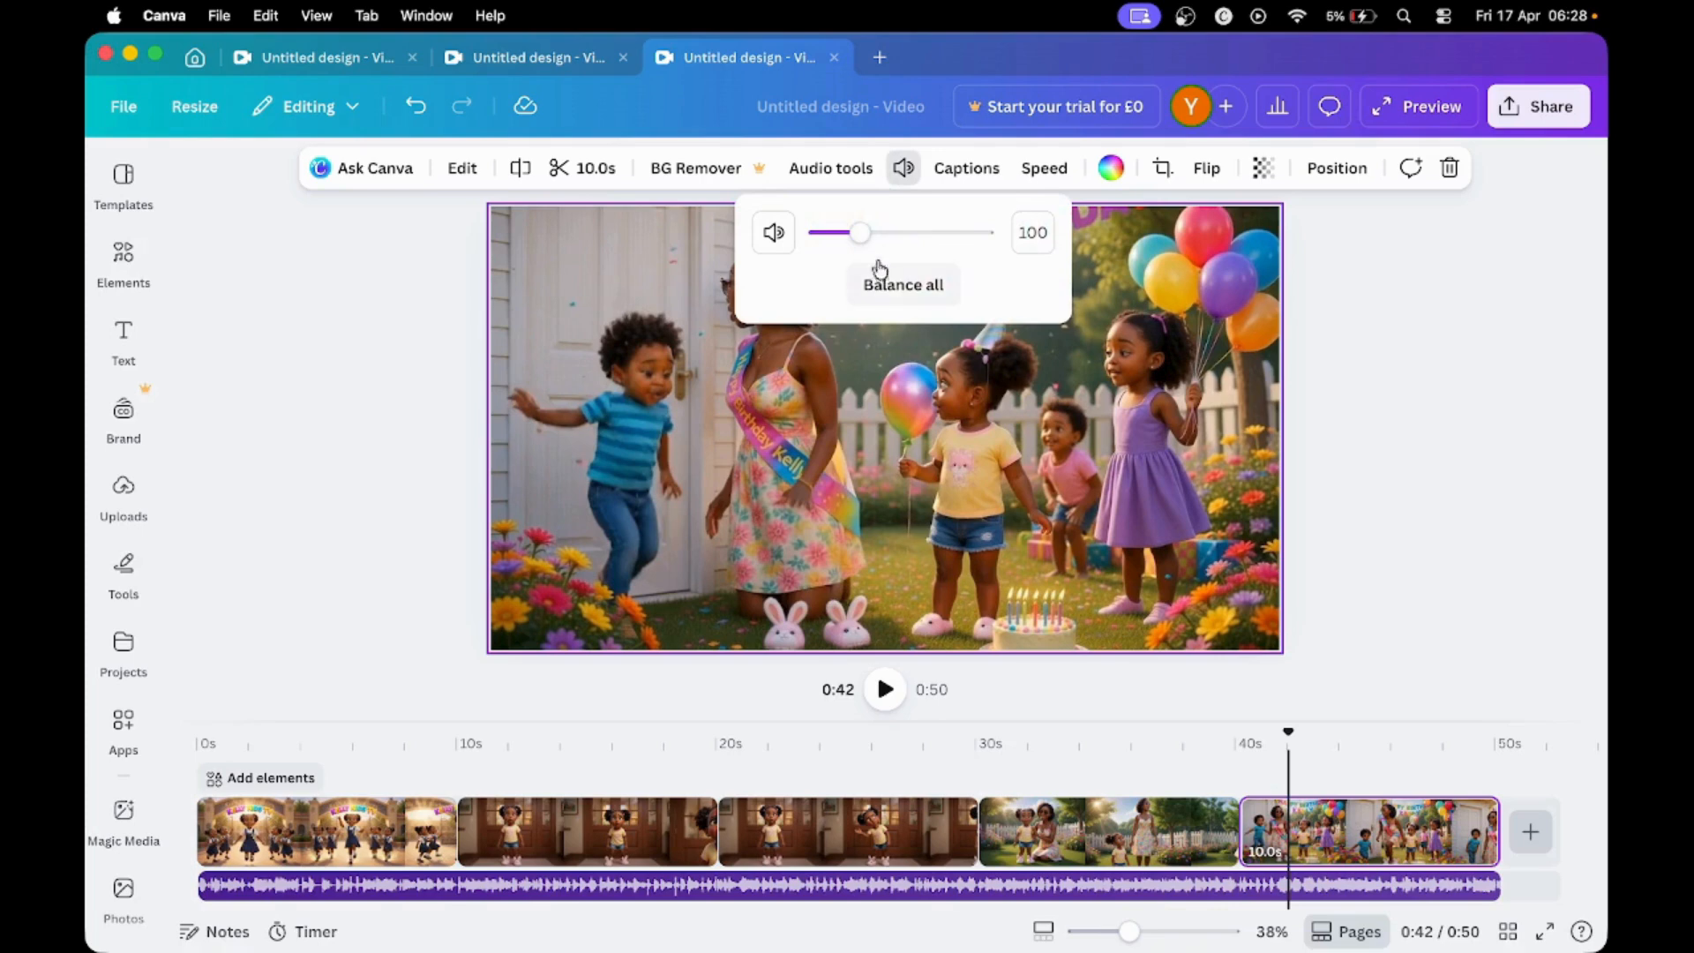
drag(860, 234, 792, 234)
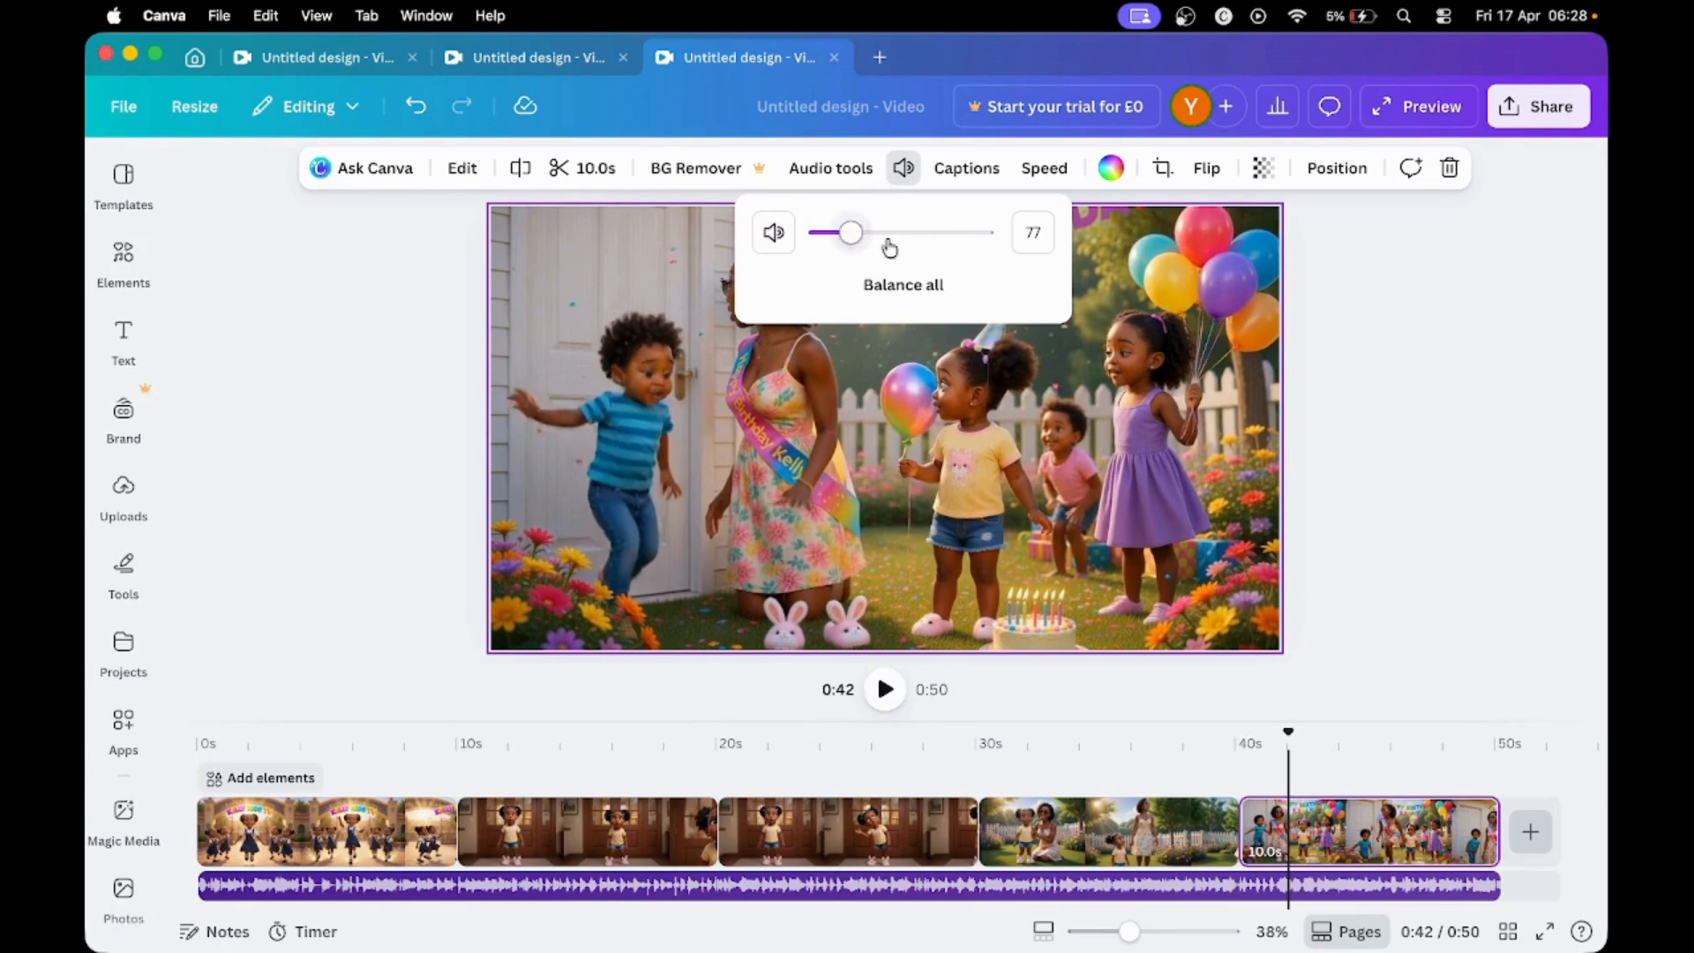
click(862, 457)
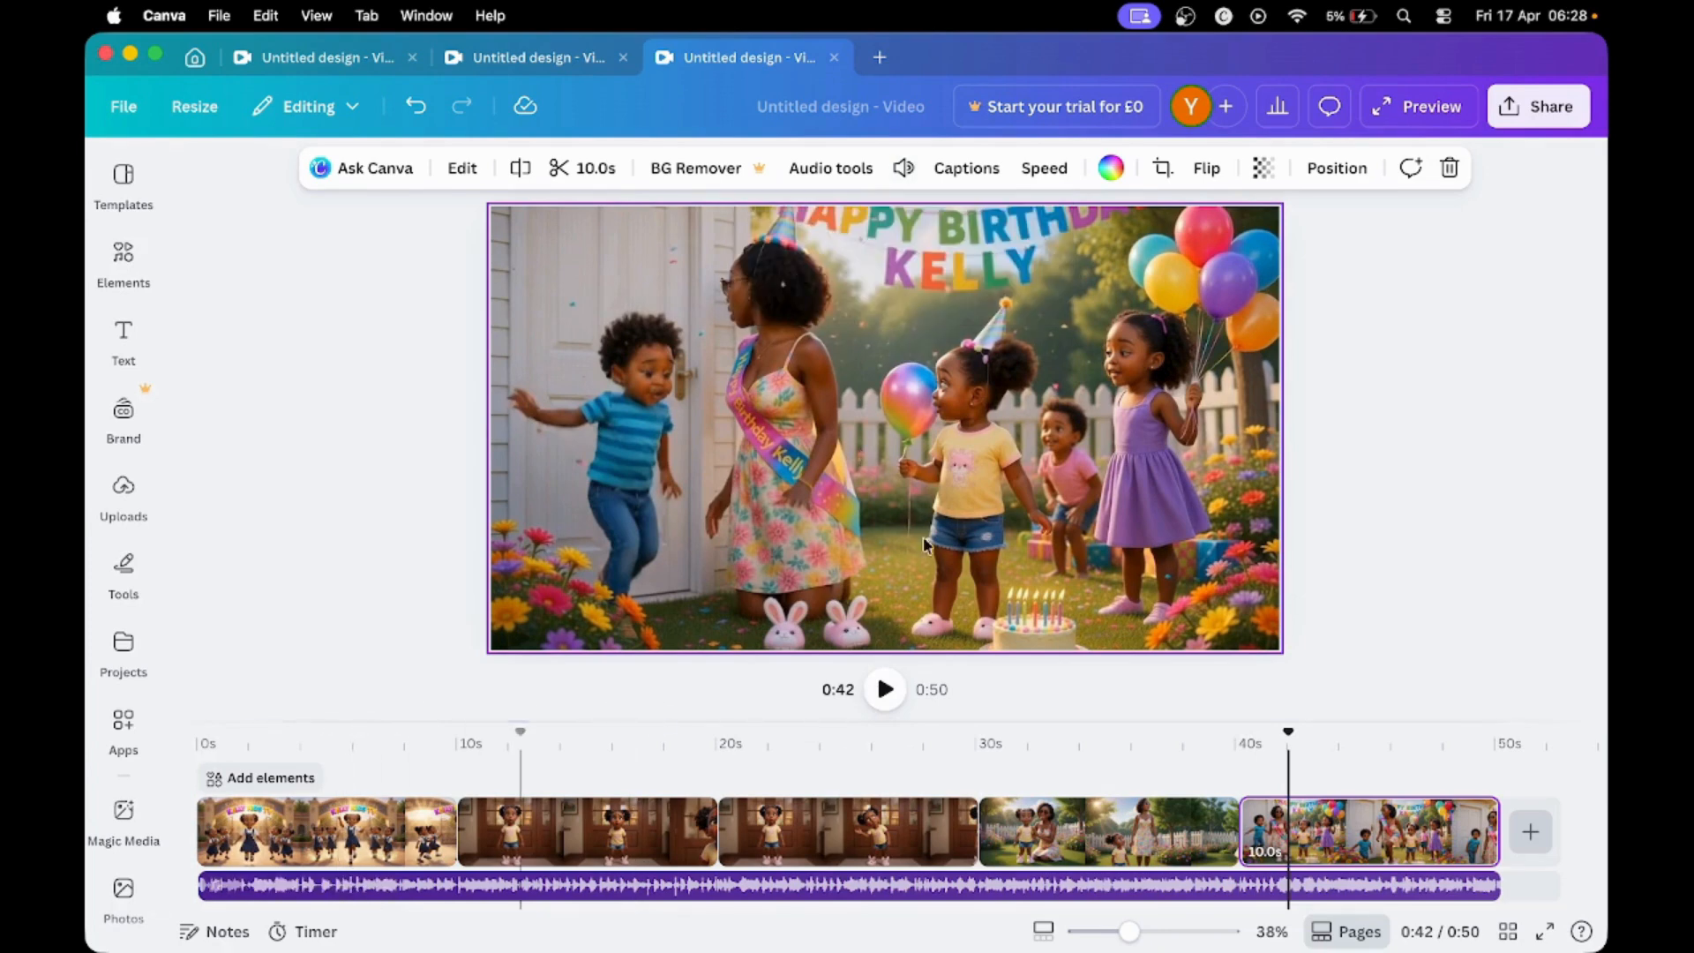
- Preview the video full-screen, close the preview, and move the playhead to about 19 seconds
click(1417, 106)
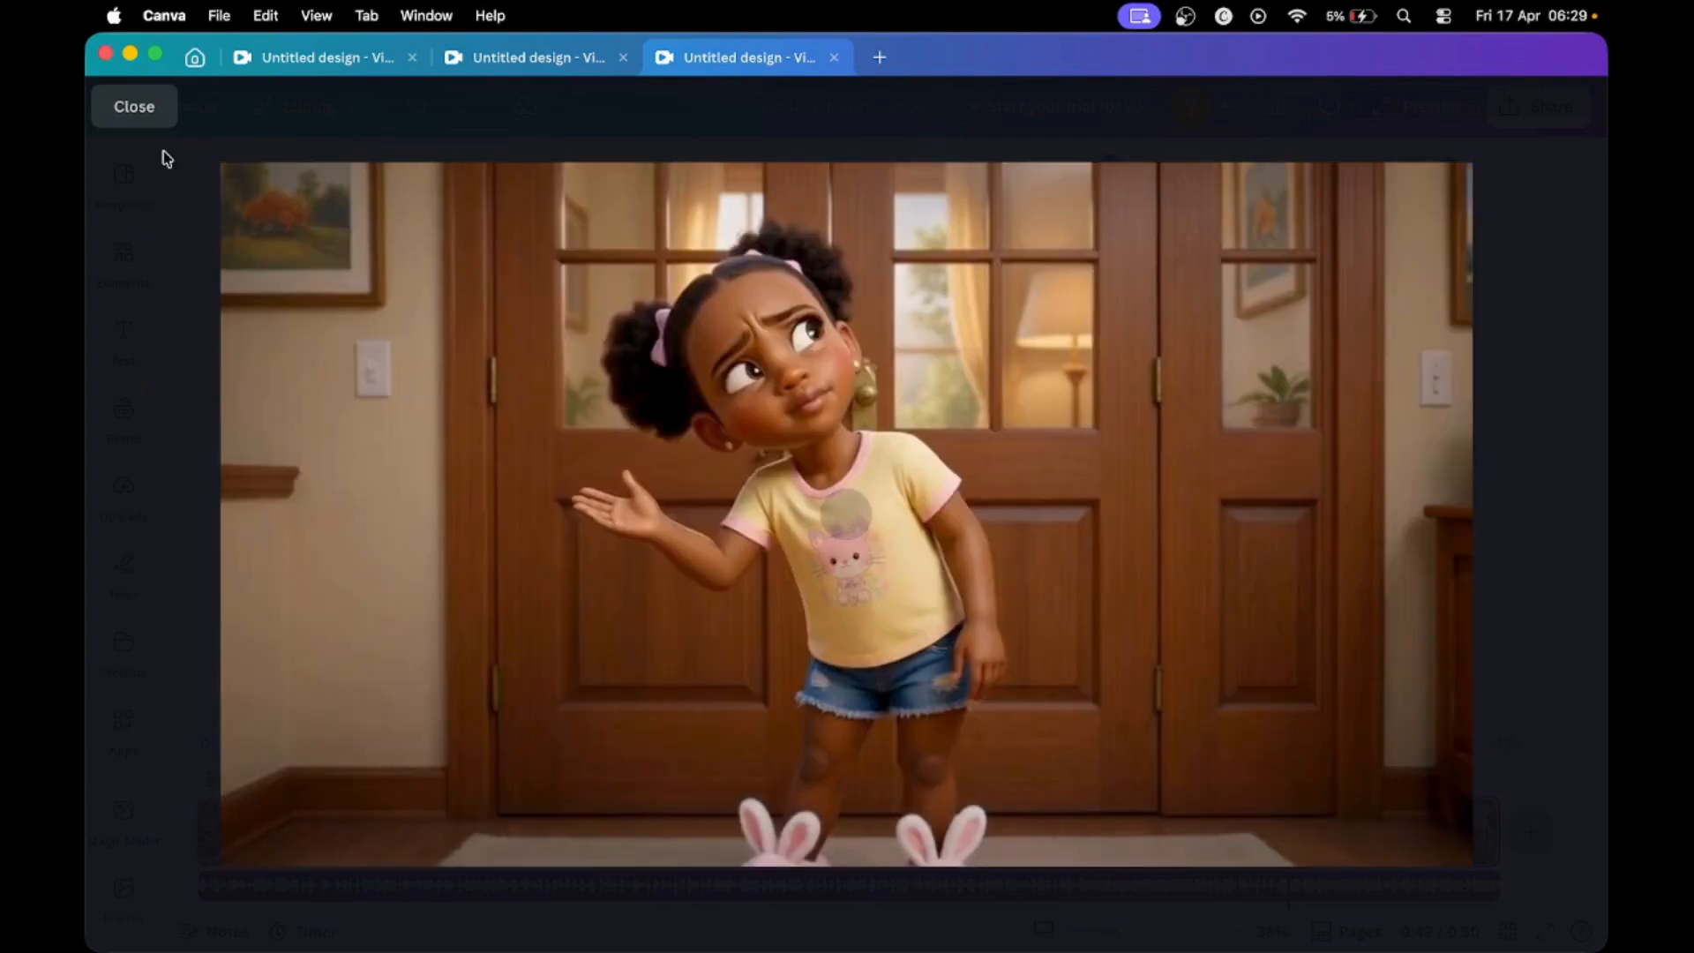
click(141, 107)
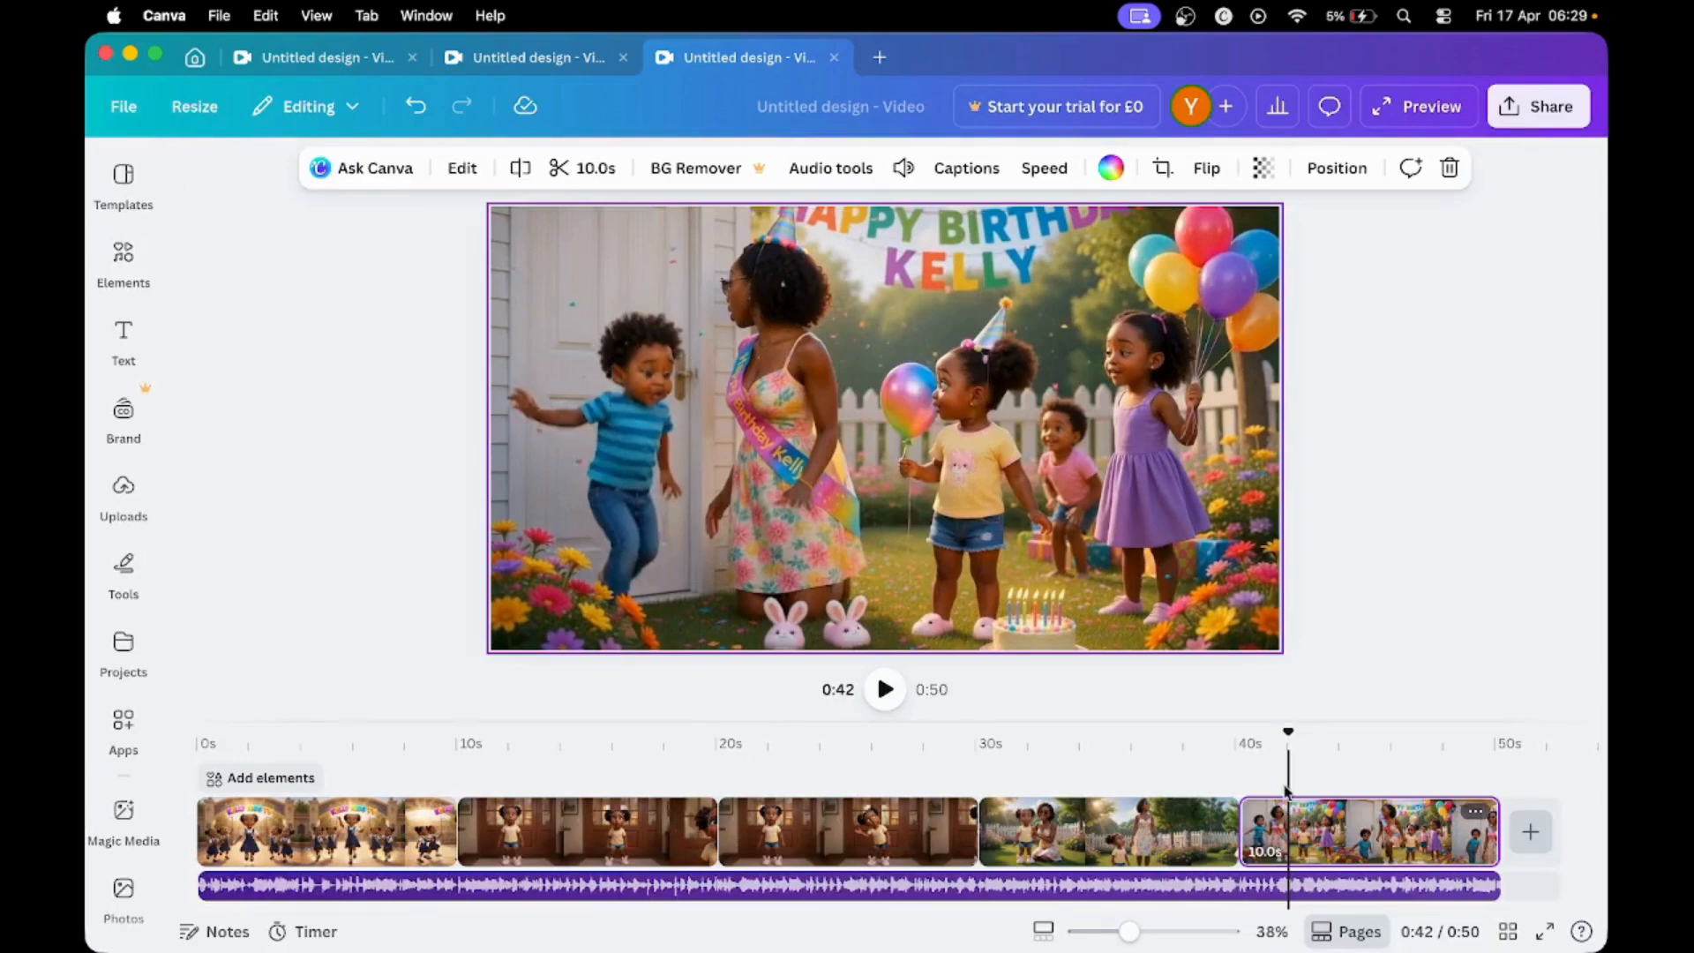
drag(1286, 731, 709, 810)
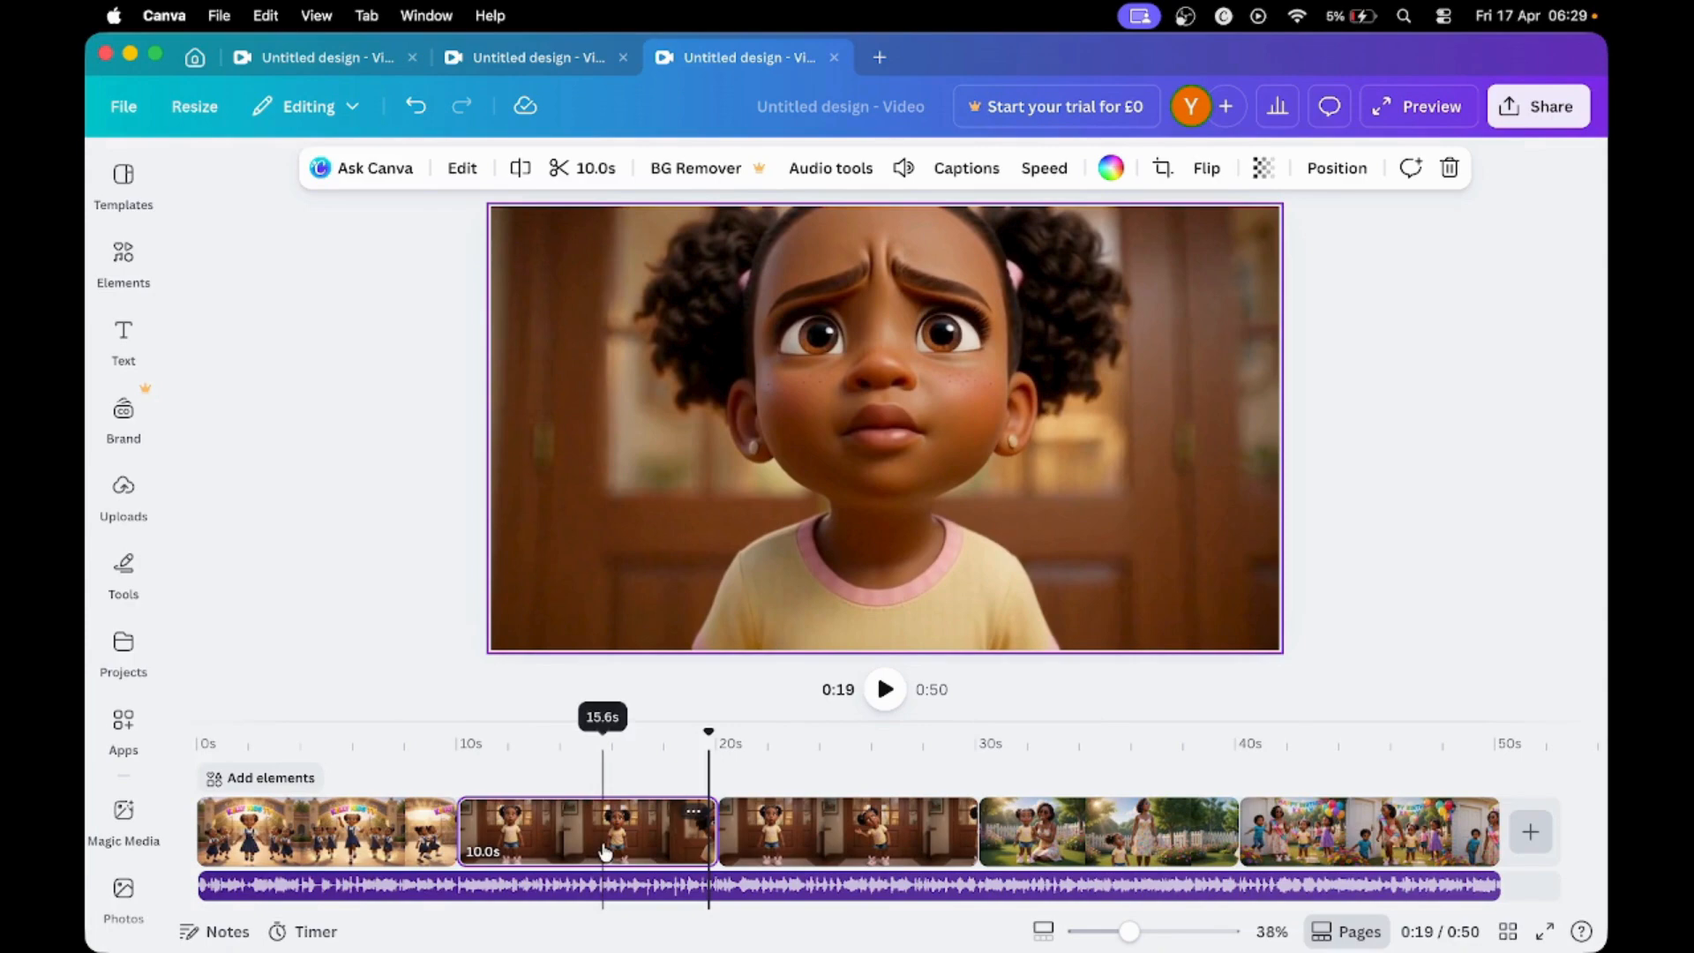
- Move the first wooden-door clip past the garden clip, and the birthday clip to third place on the timeline
mouse_move(604, 852)
mouse_down()
mouse_move(586, 844)
mouse_move(631, 844)
mouse_up()
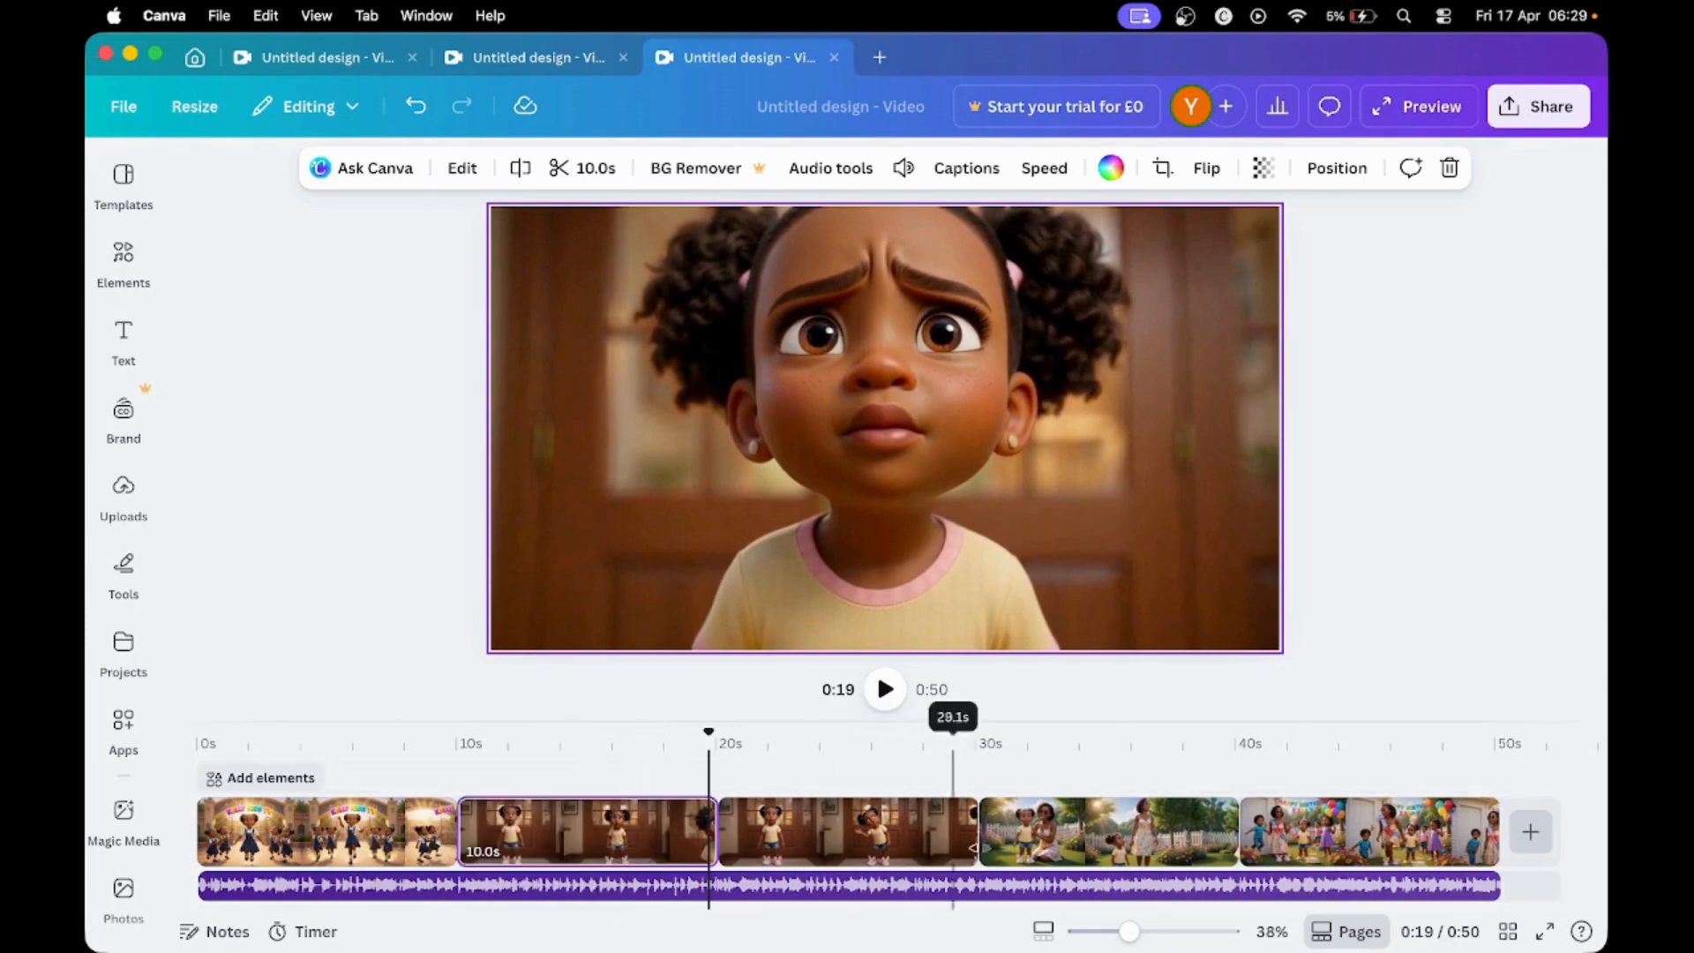
click(1083, 847)
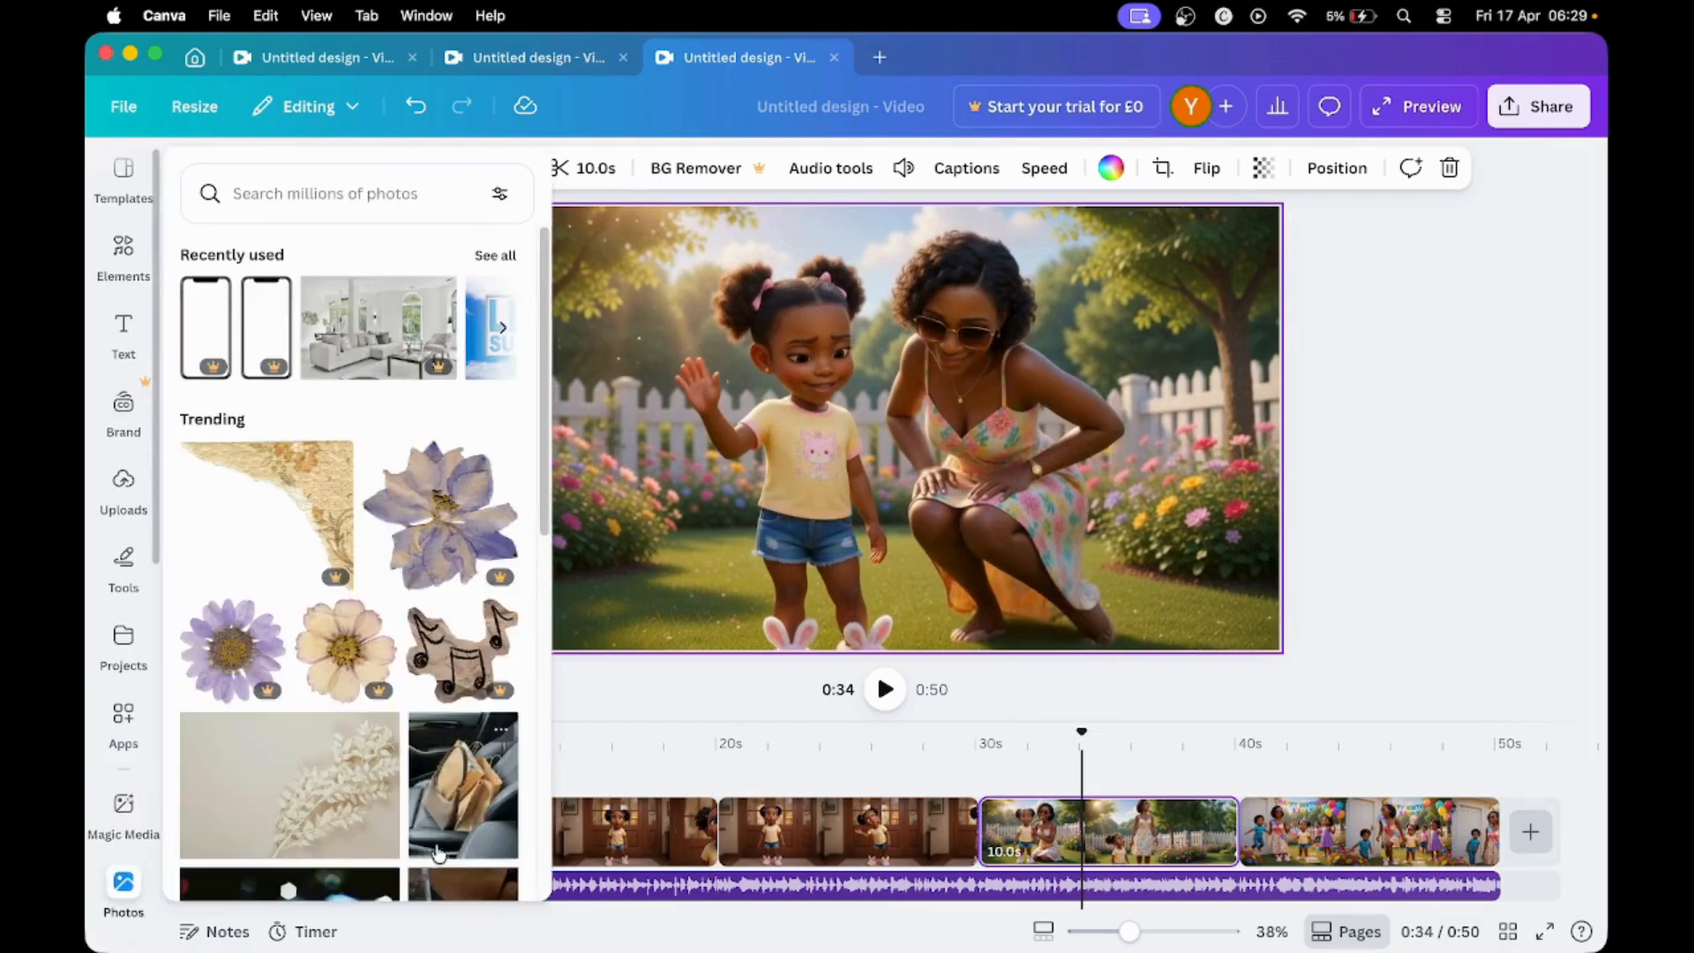
mouse_move(622, 849)
mouse_down()
mouse_move(1114, 840)
mouse_move(1099, 842)
mouse_up()
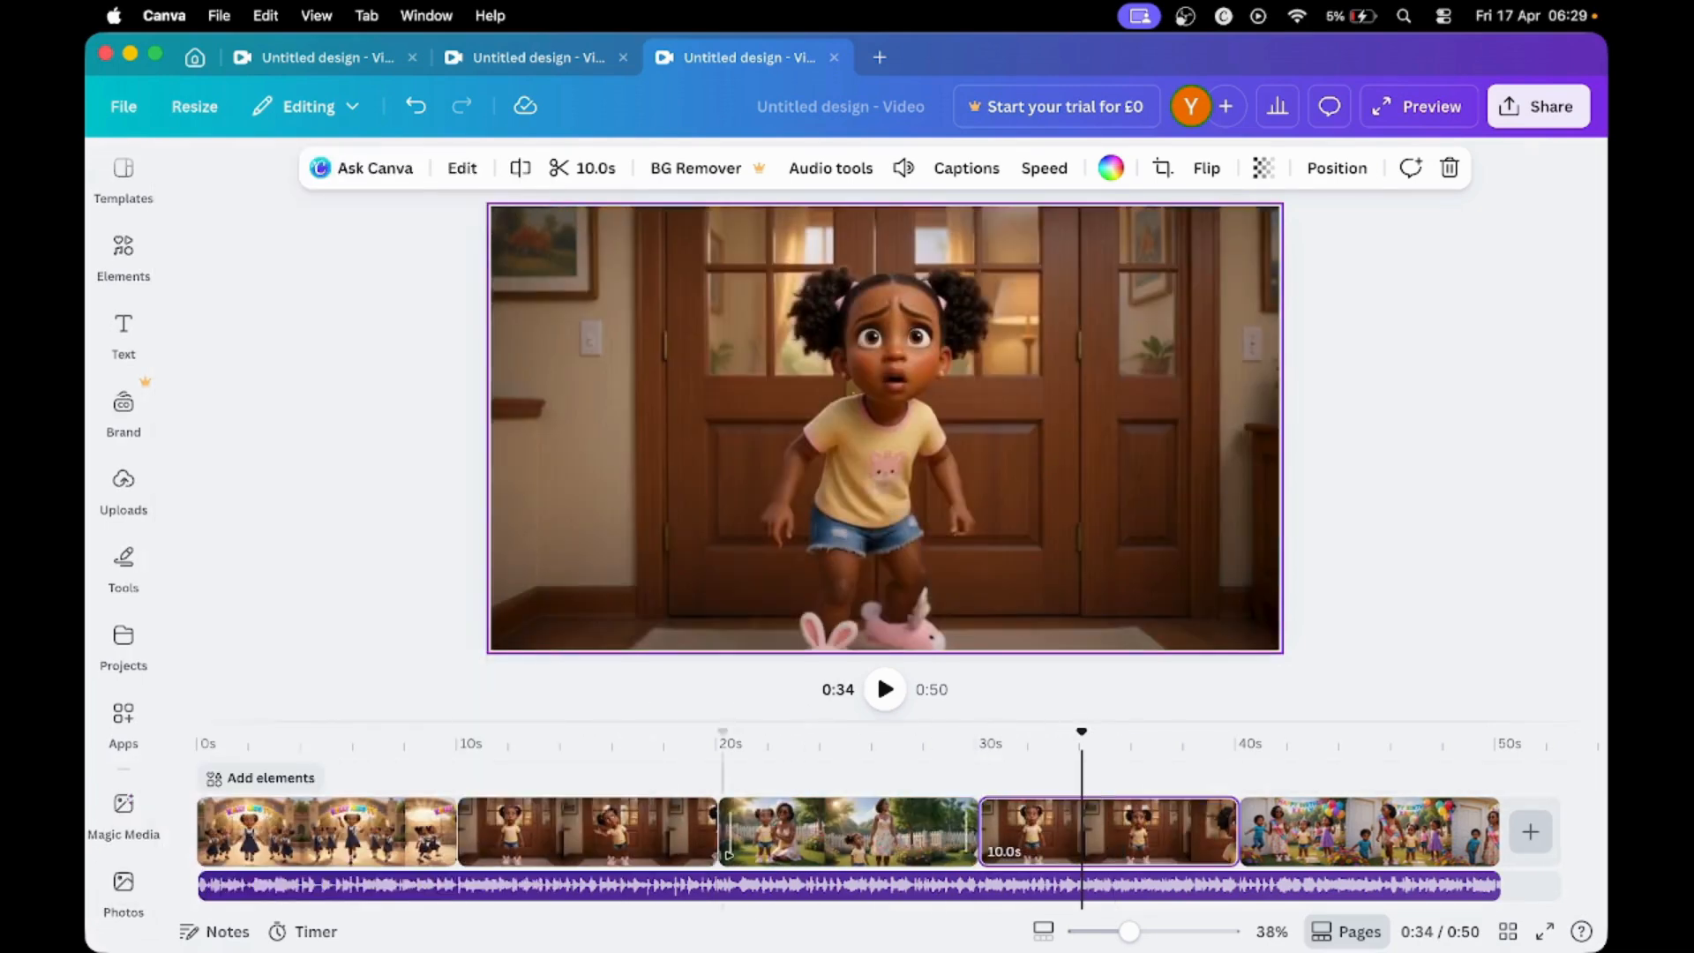
drag(1325, 851, 810, 857)
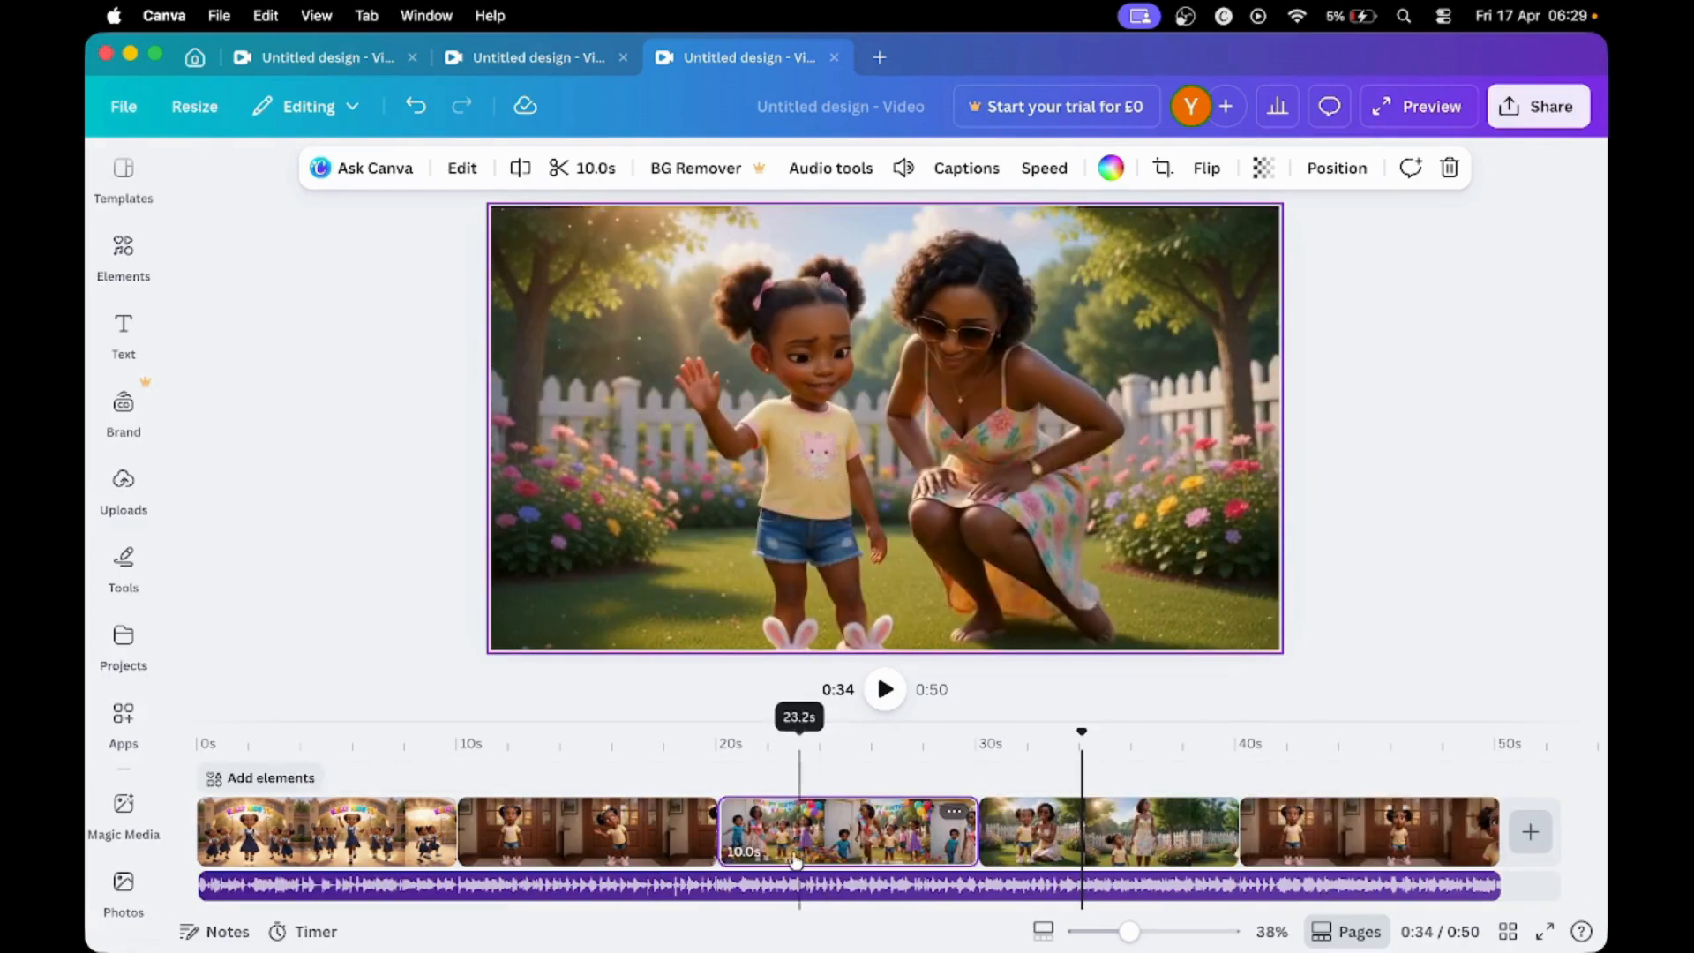
click(819, 867)
- Move the birthday clip ahead to the first place on the timeline, before the school-gate clip
drag(865, 843, 527, 838)
drag(406, 831, 584, 840)
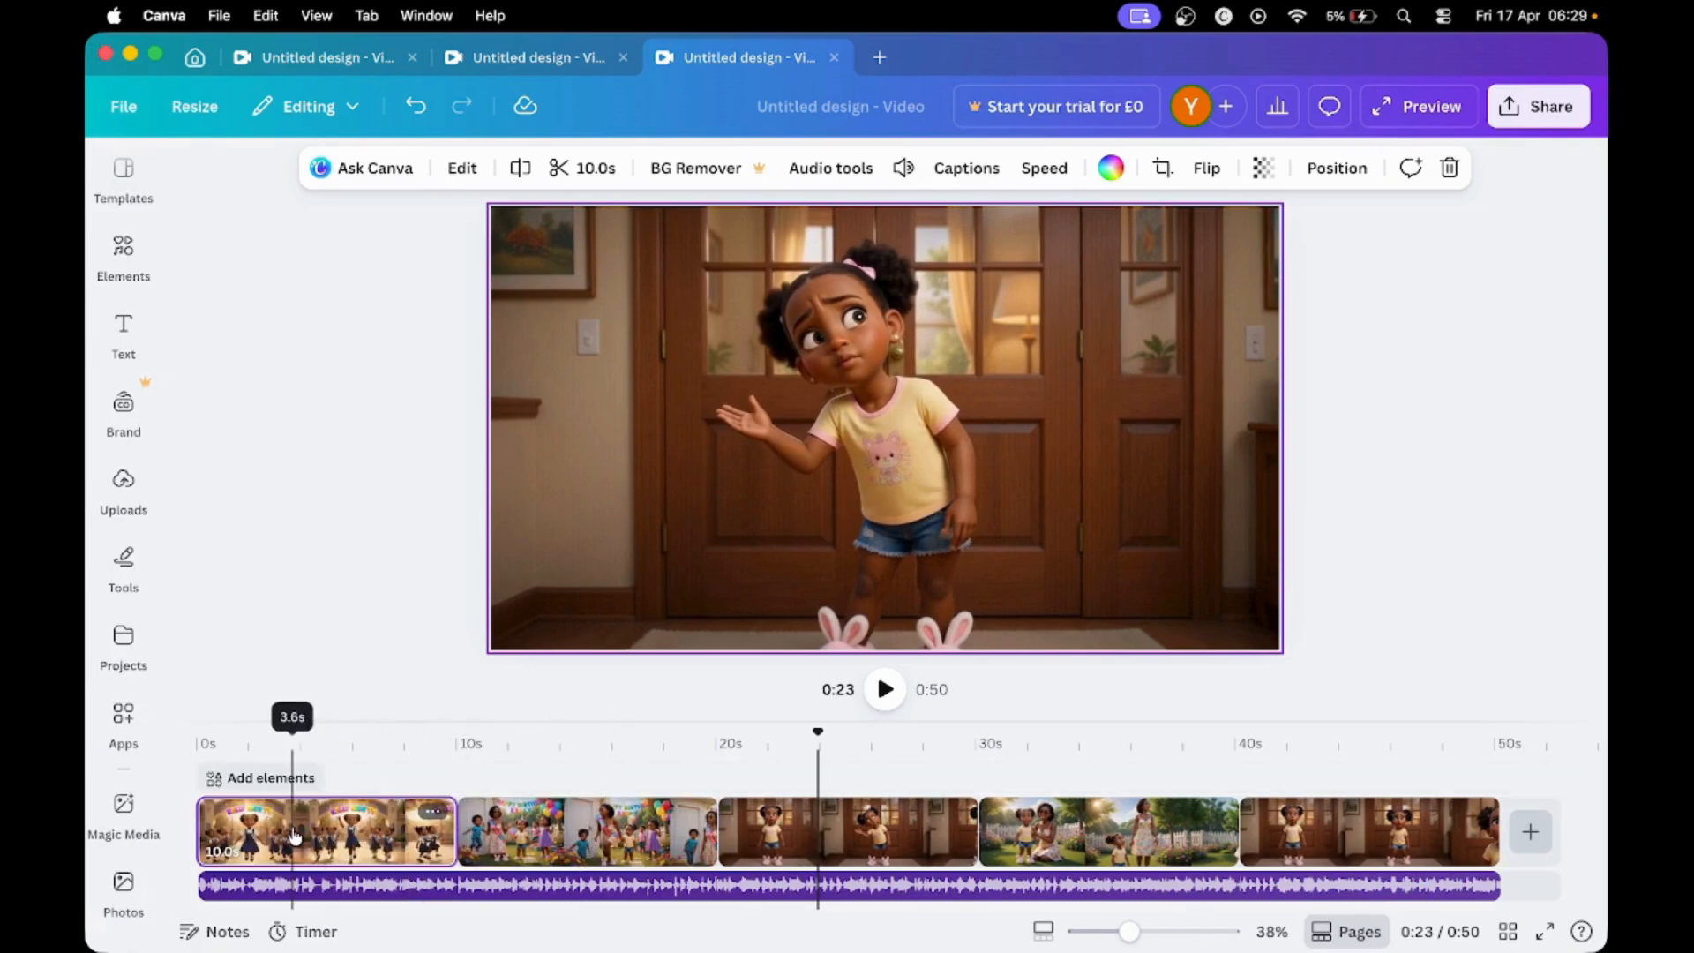
drag(296, 834, 370, 827)
drag(579, 827, 274, 833)
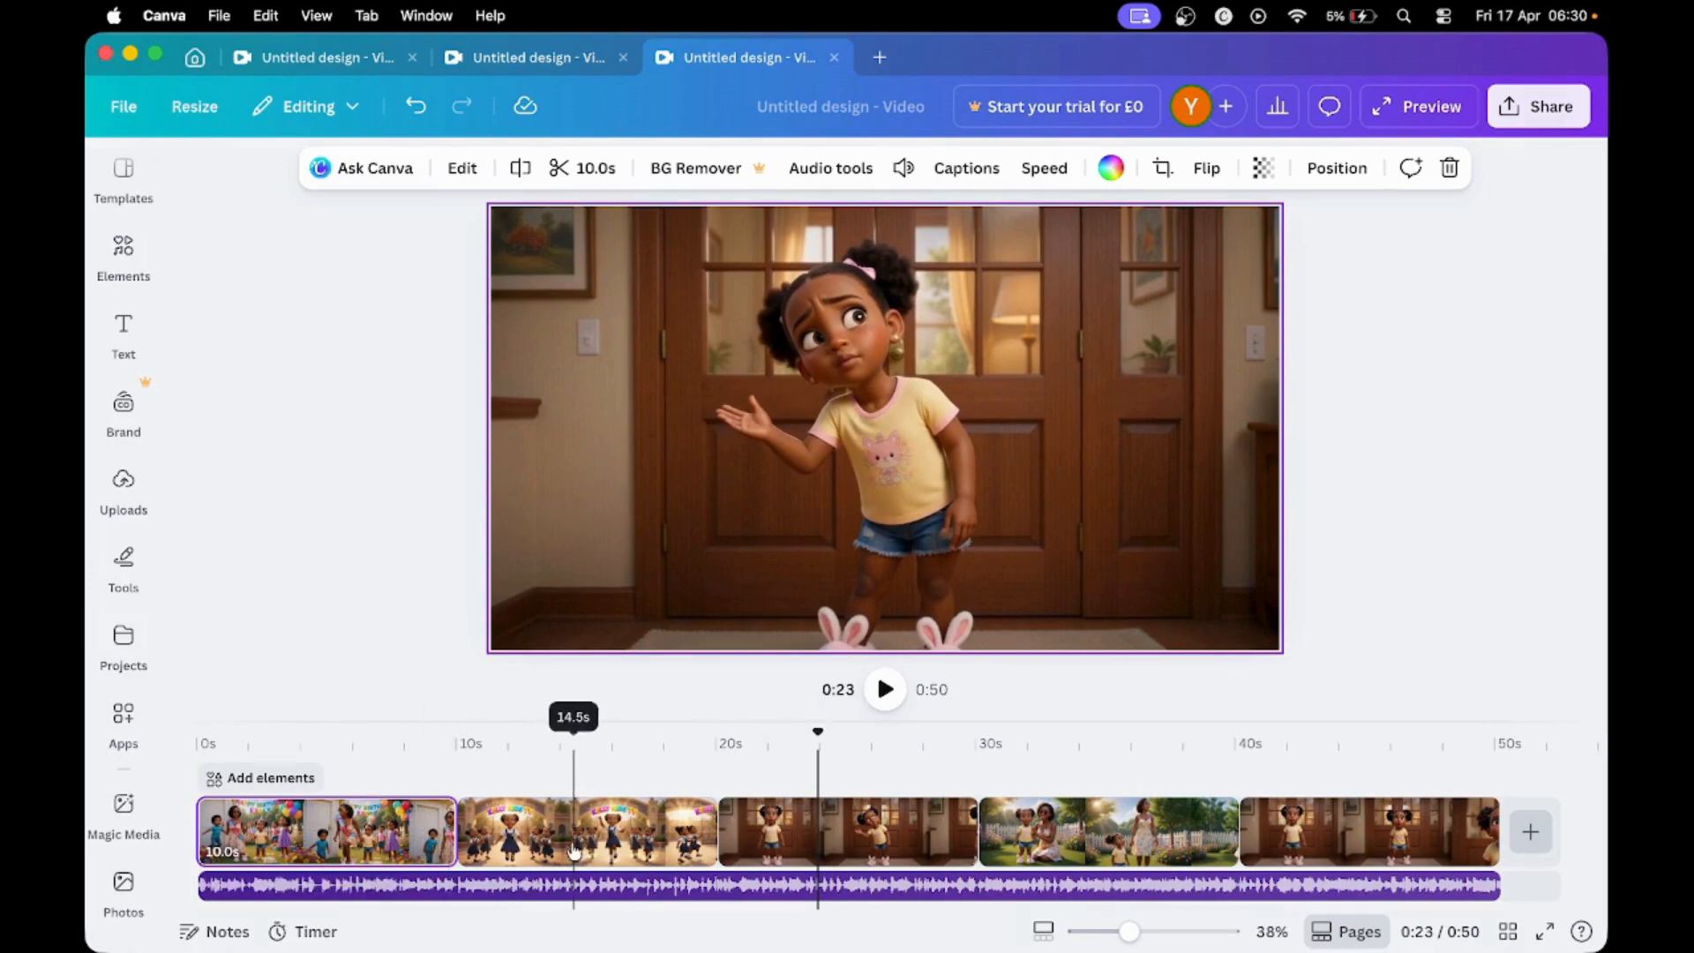
- Put the clips back in the order school gate, two wooden-door clips, garden, birthday, and preview the video
drag(574, 851, 305, 838)
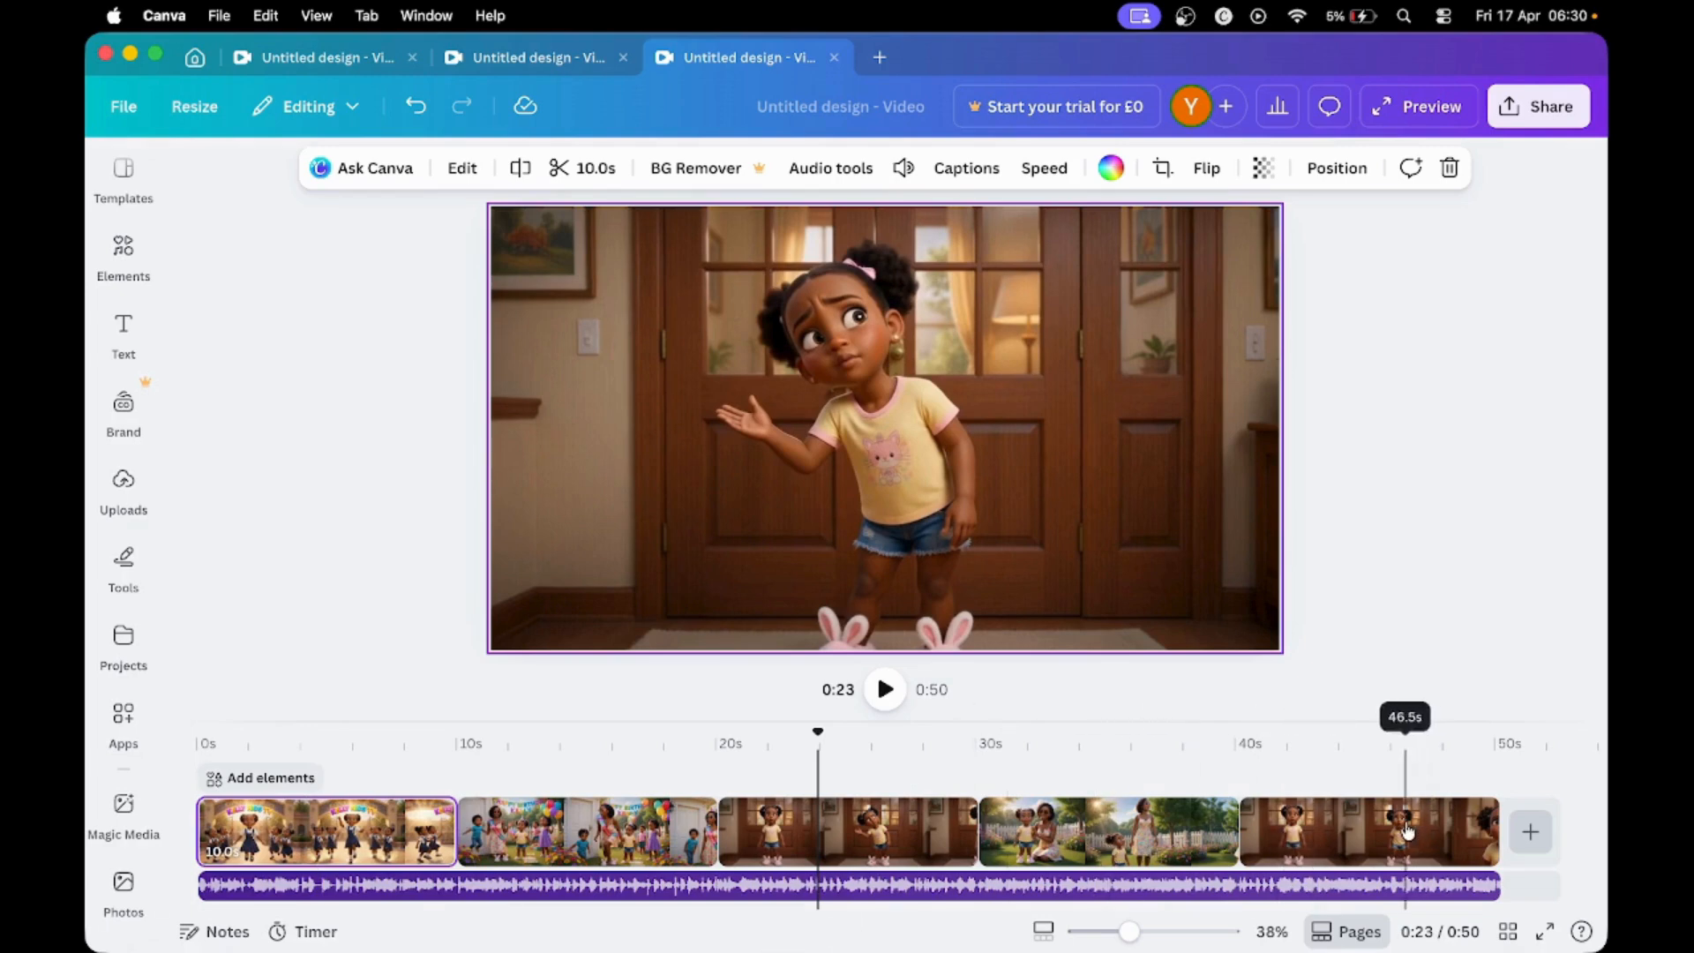
drag(1407, 831, 585, 833)
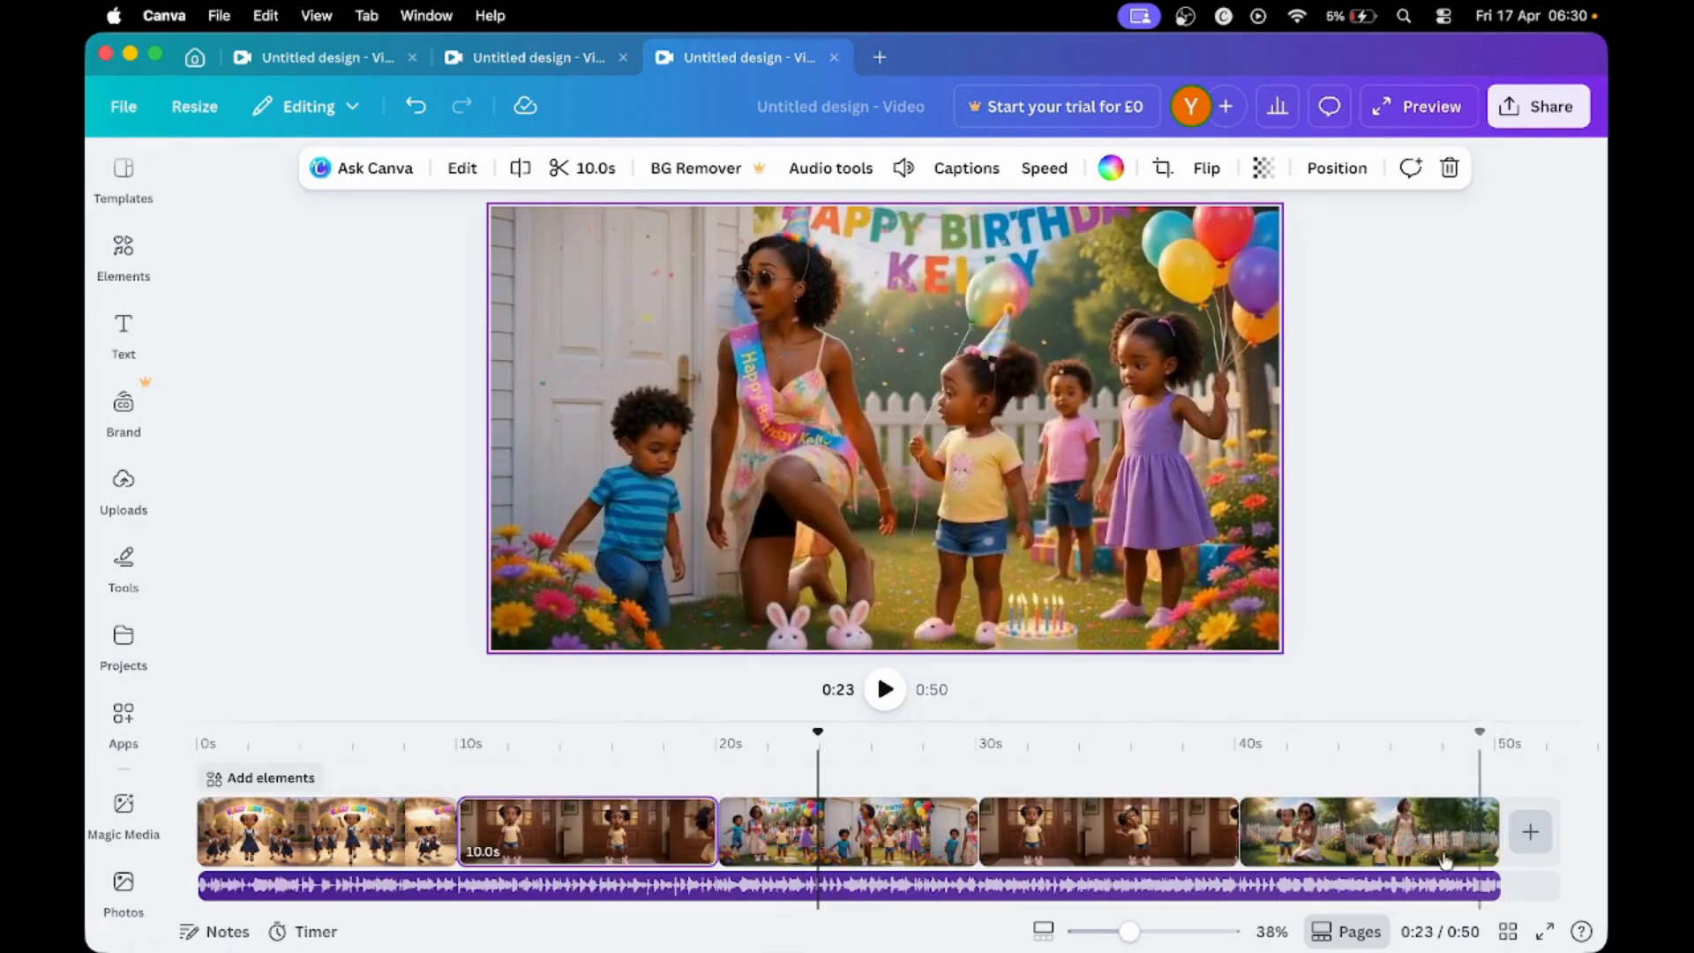
drag(881, 829, 1529, 842)
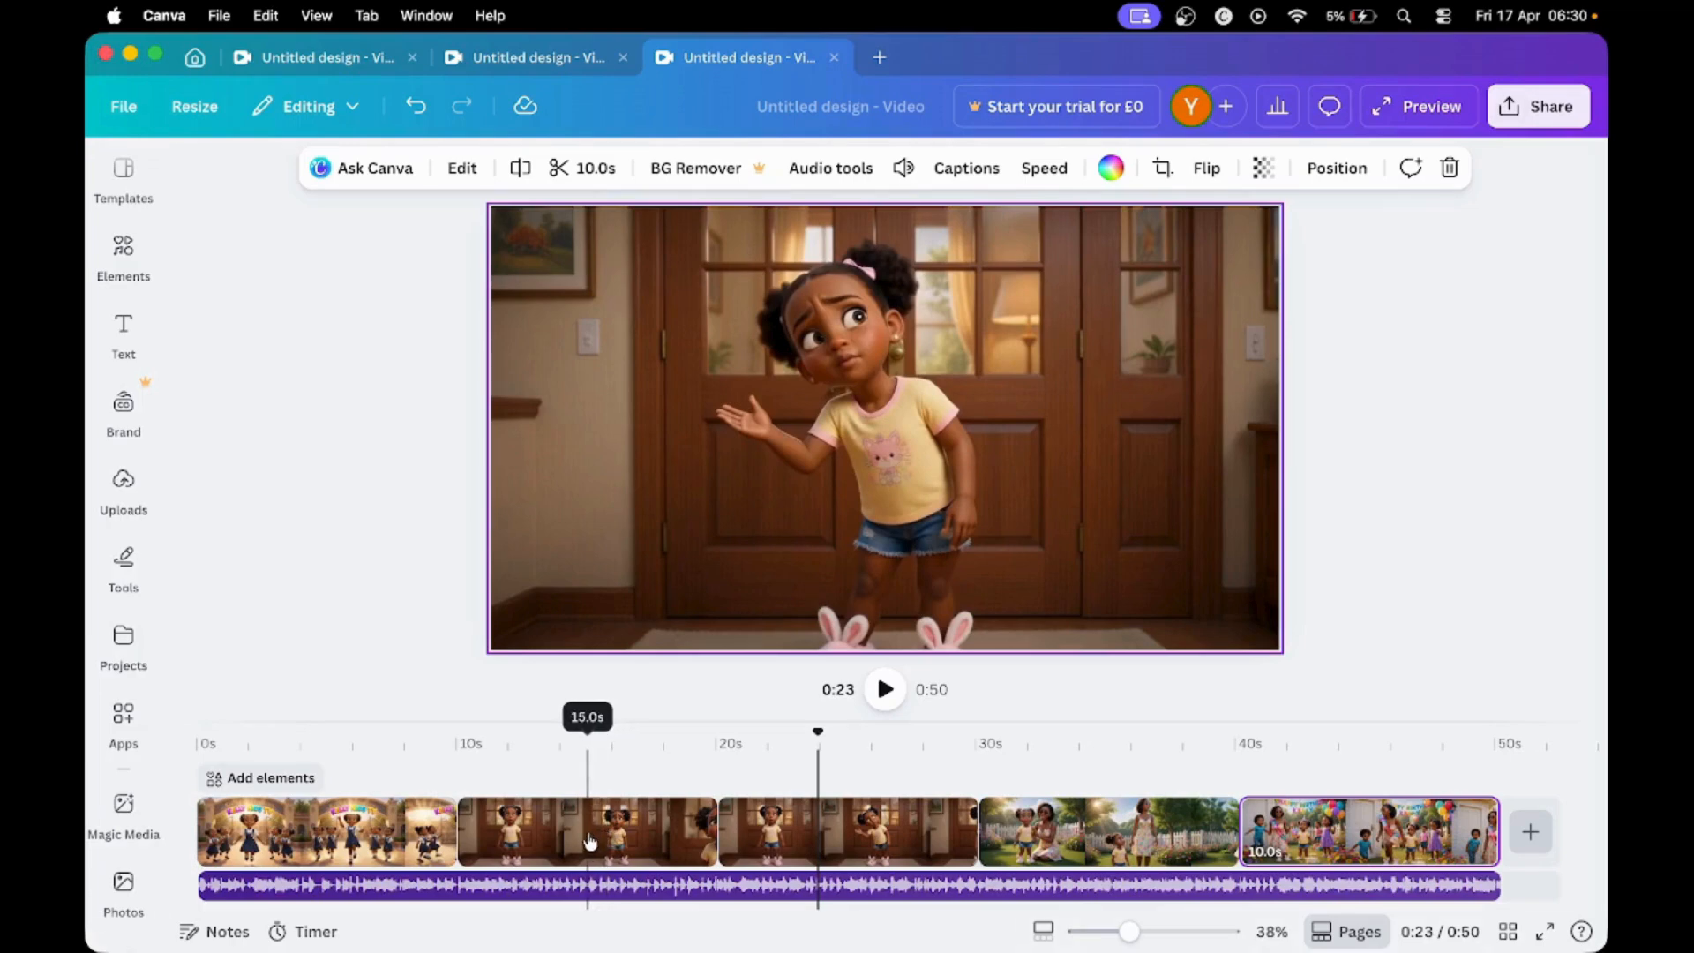
click(1403, 122)
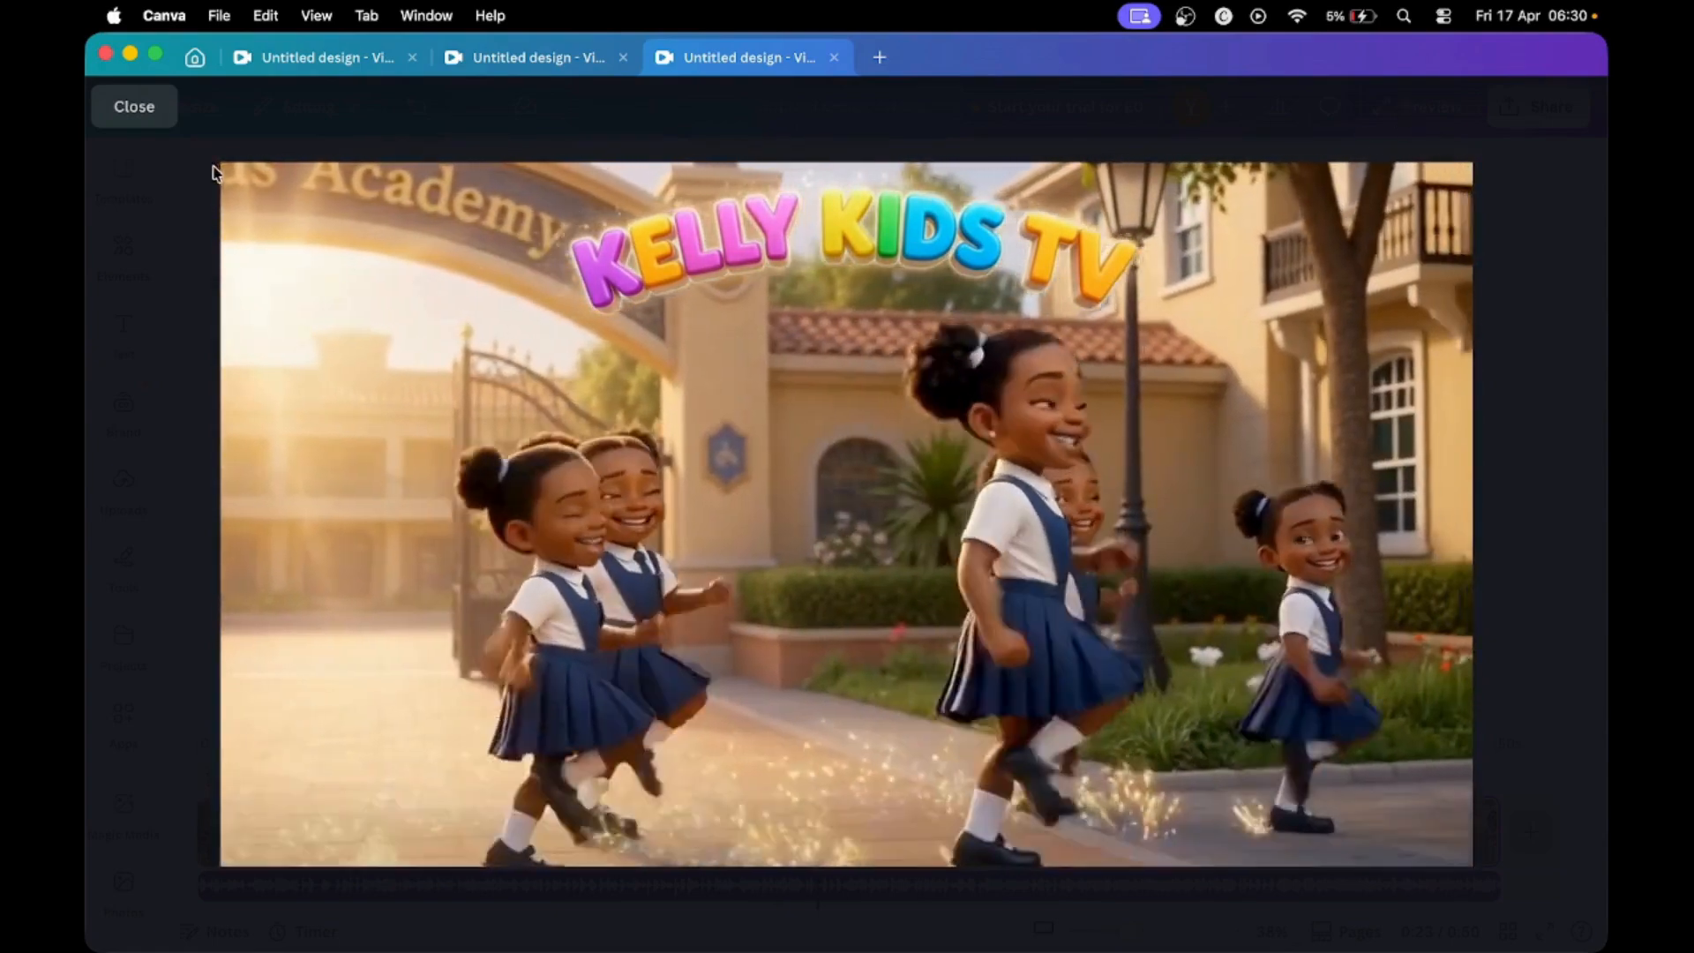
click(134, 113)
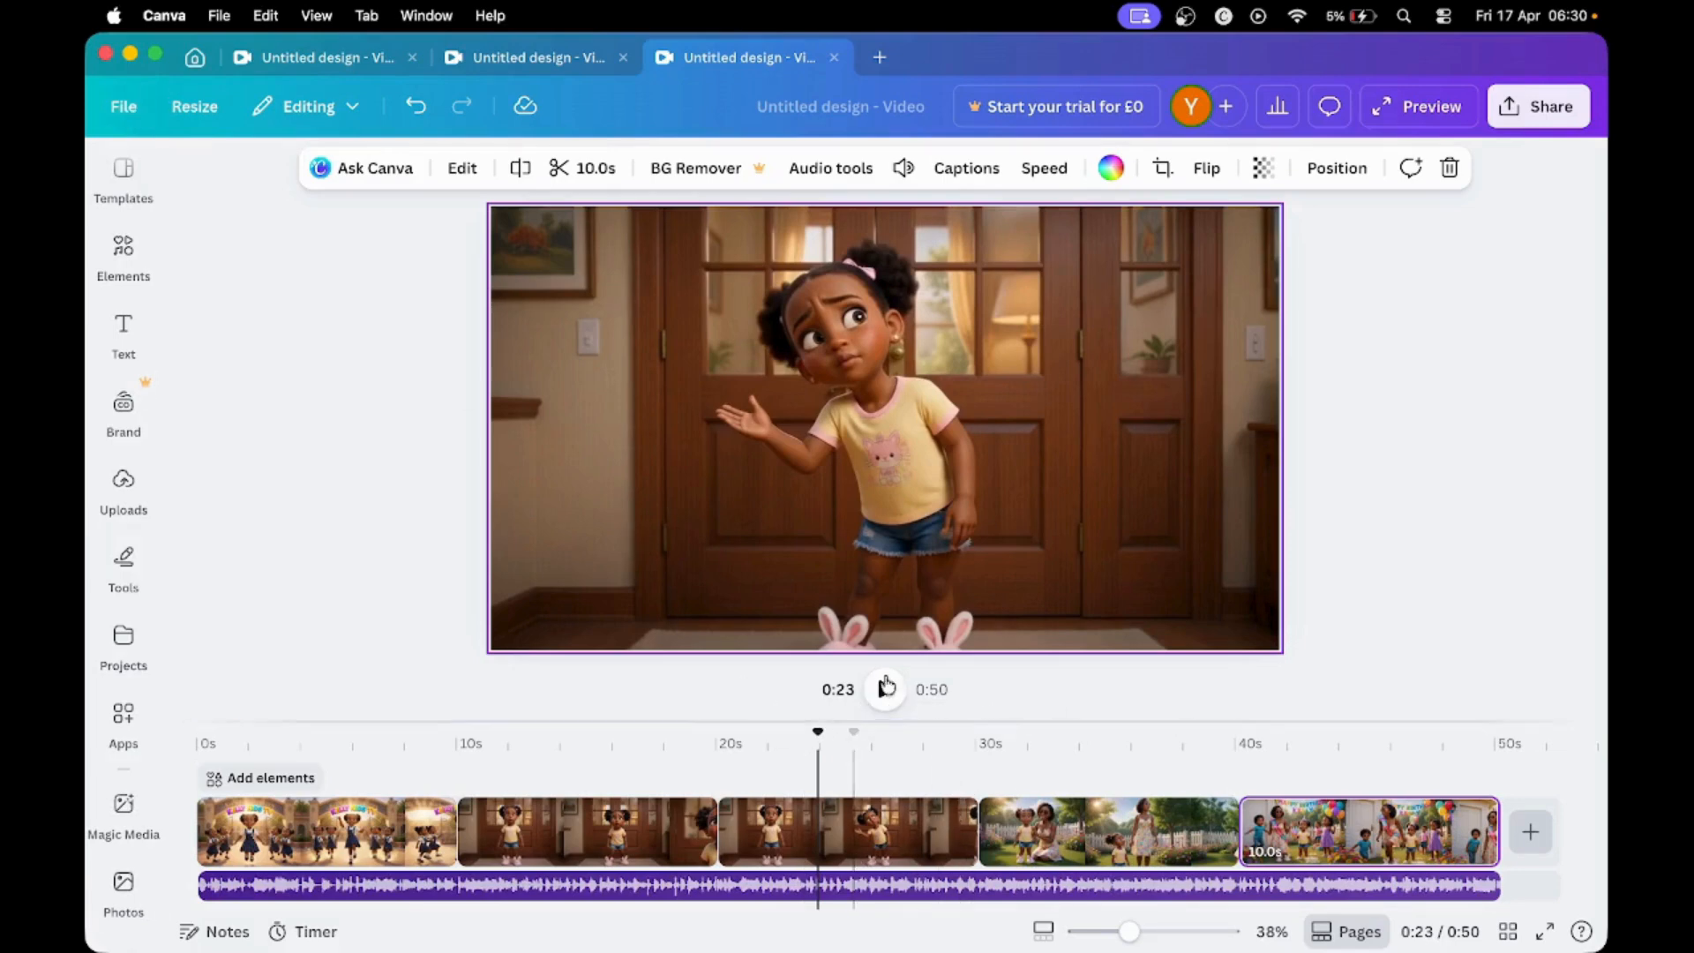
- Add a Dissolve transition between the two wooden-door clips and apply it between all clips of the video
click(710, 838)
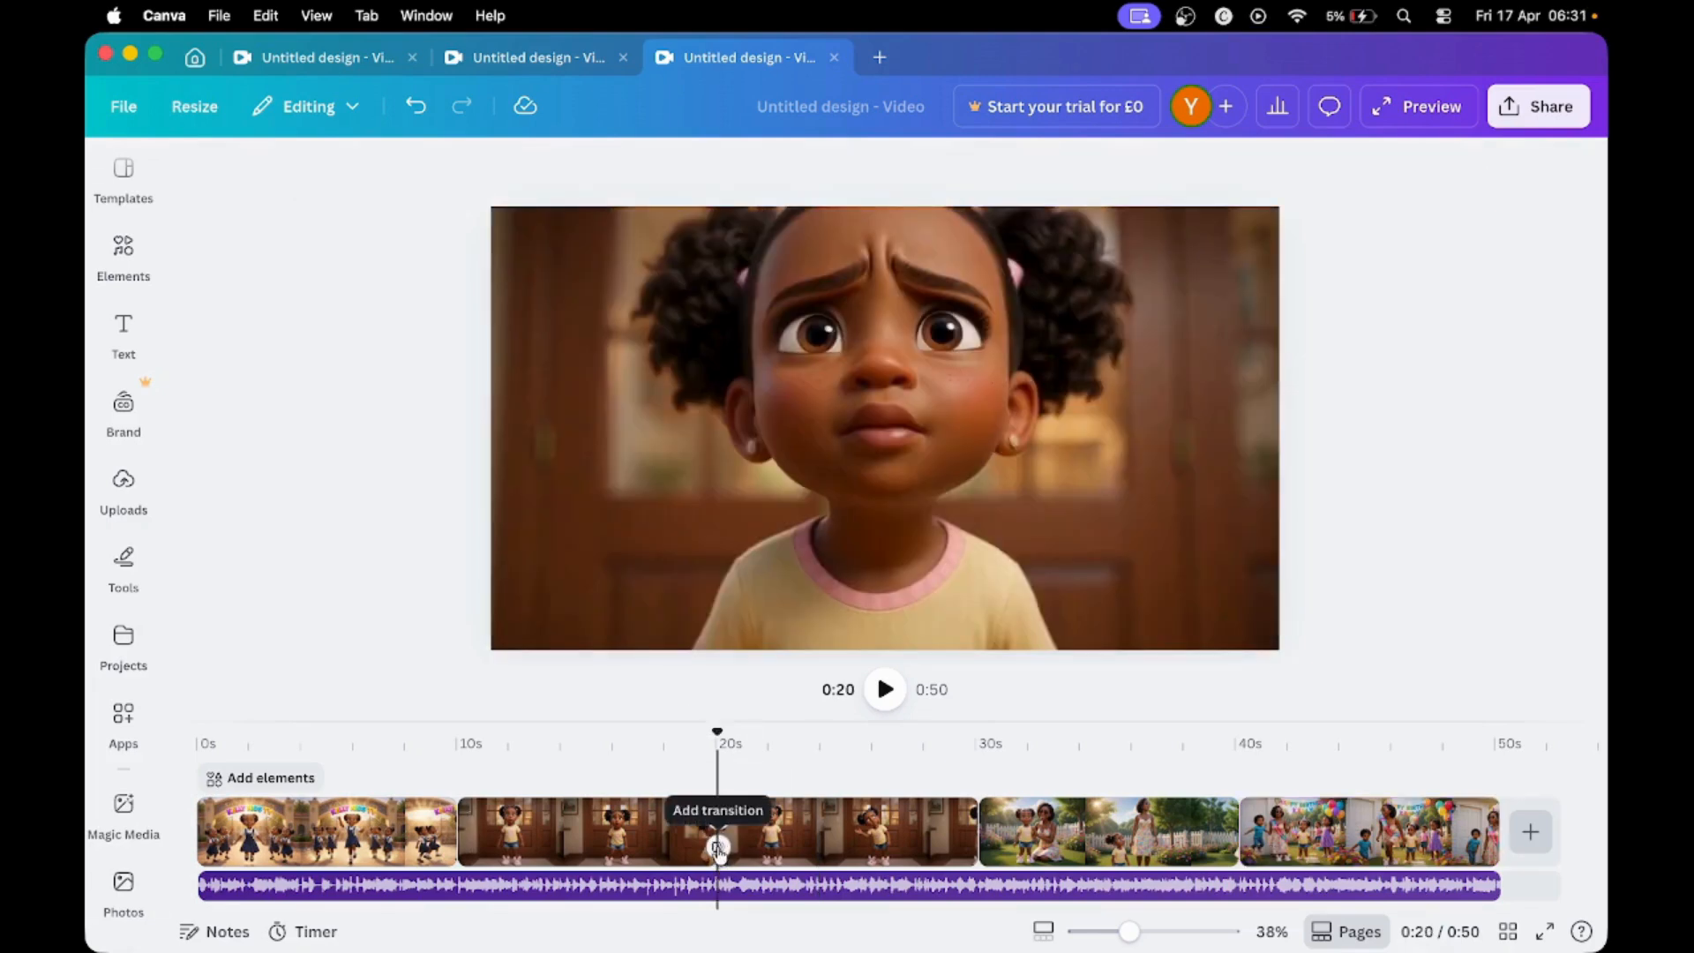
click(710, 852)
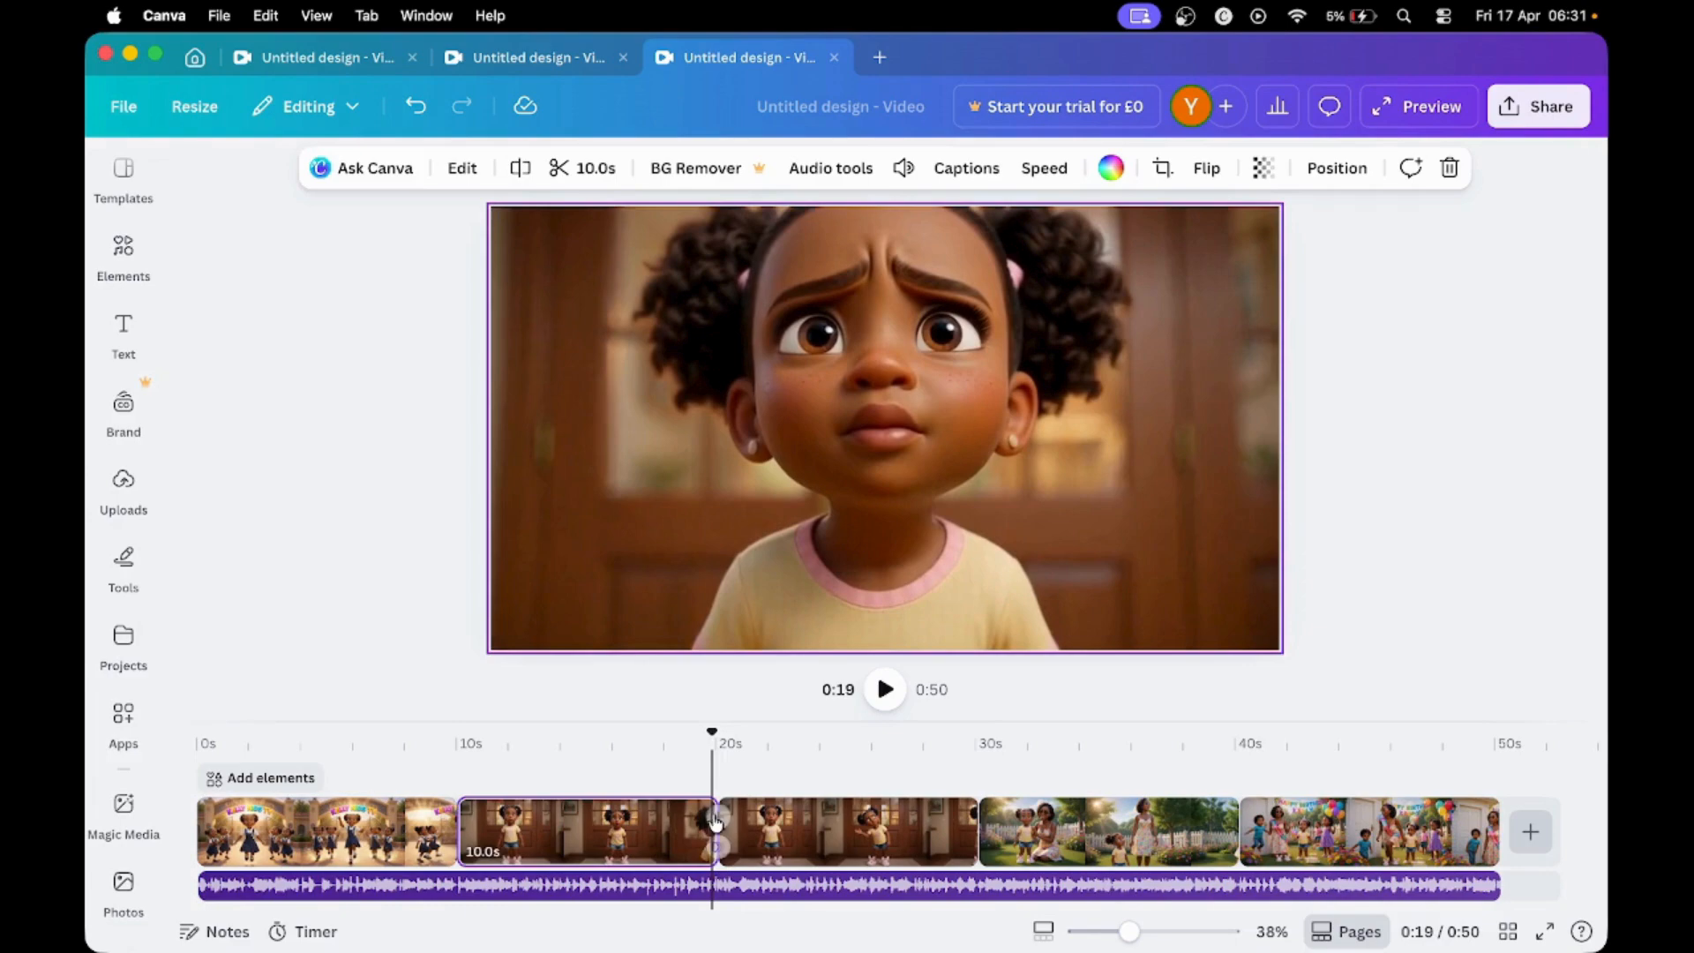
click(719, 845)
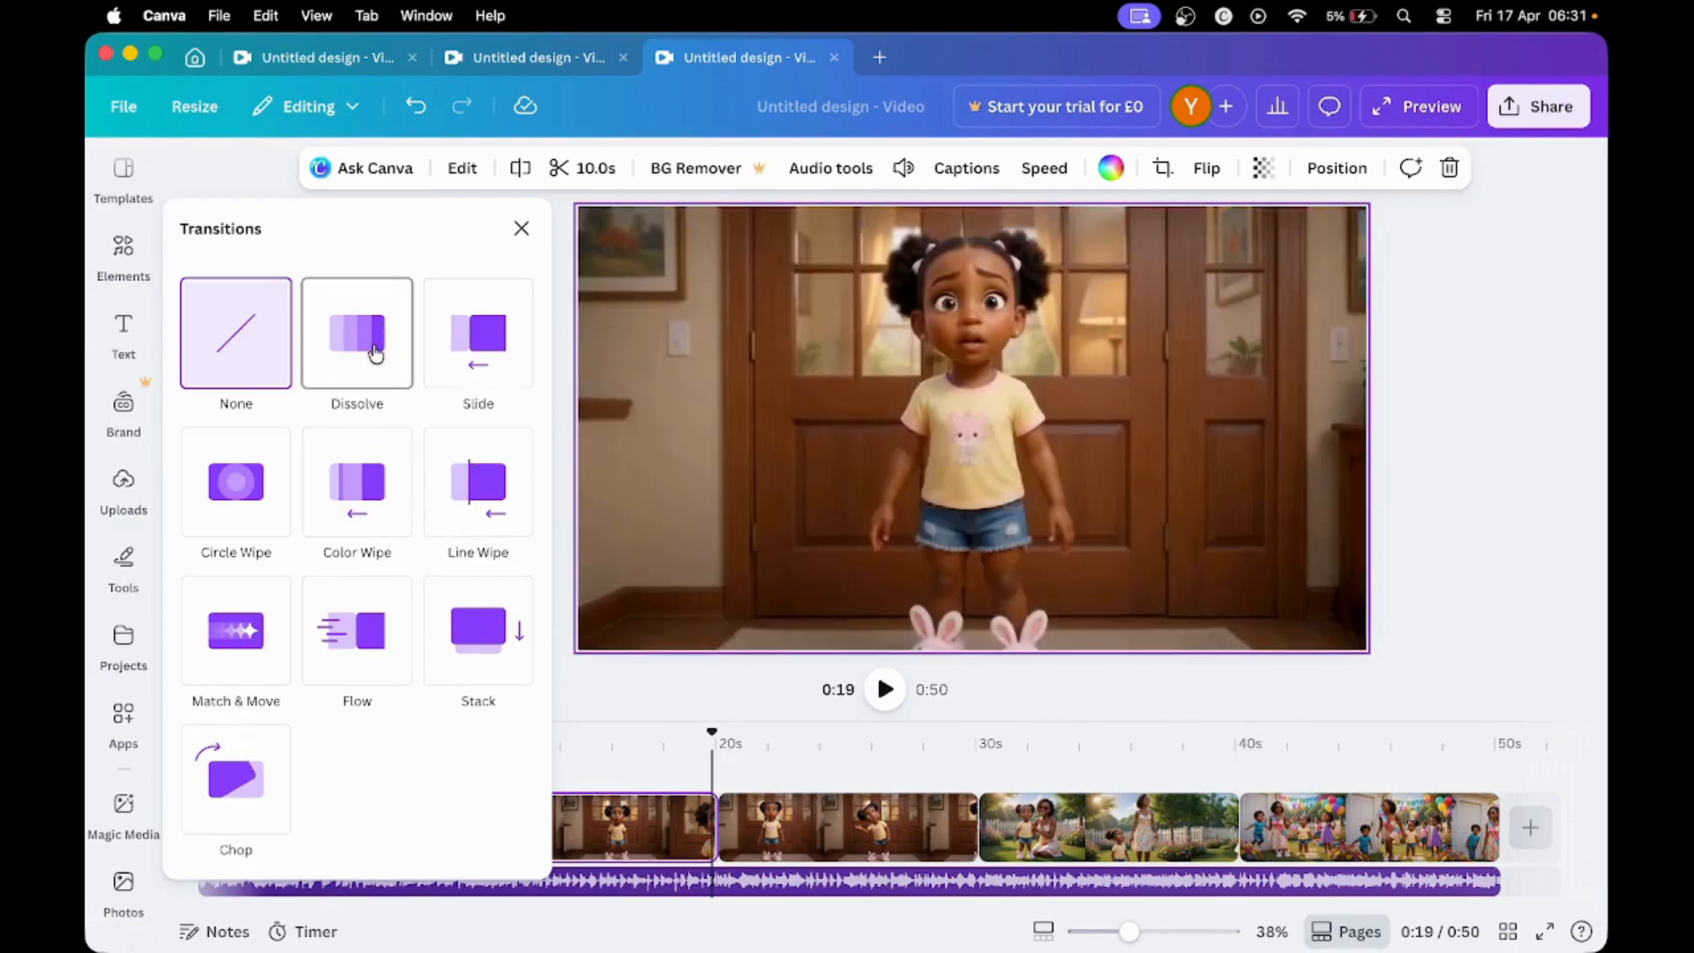
click(376, 353)
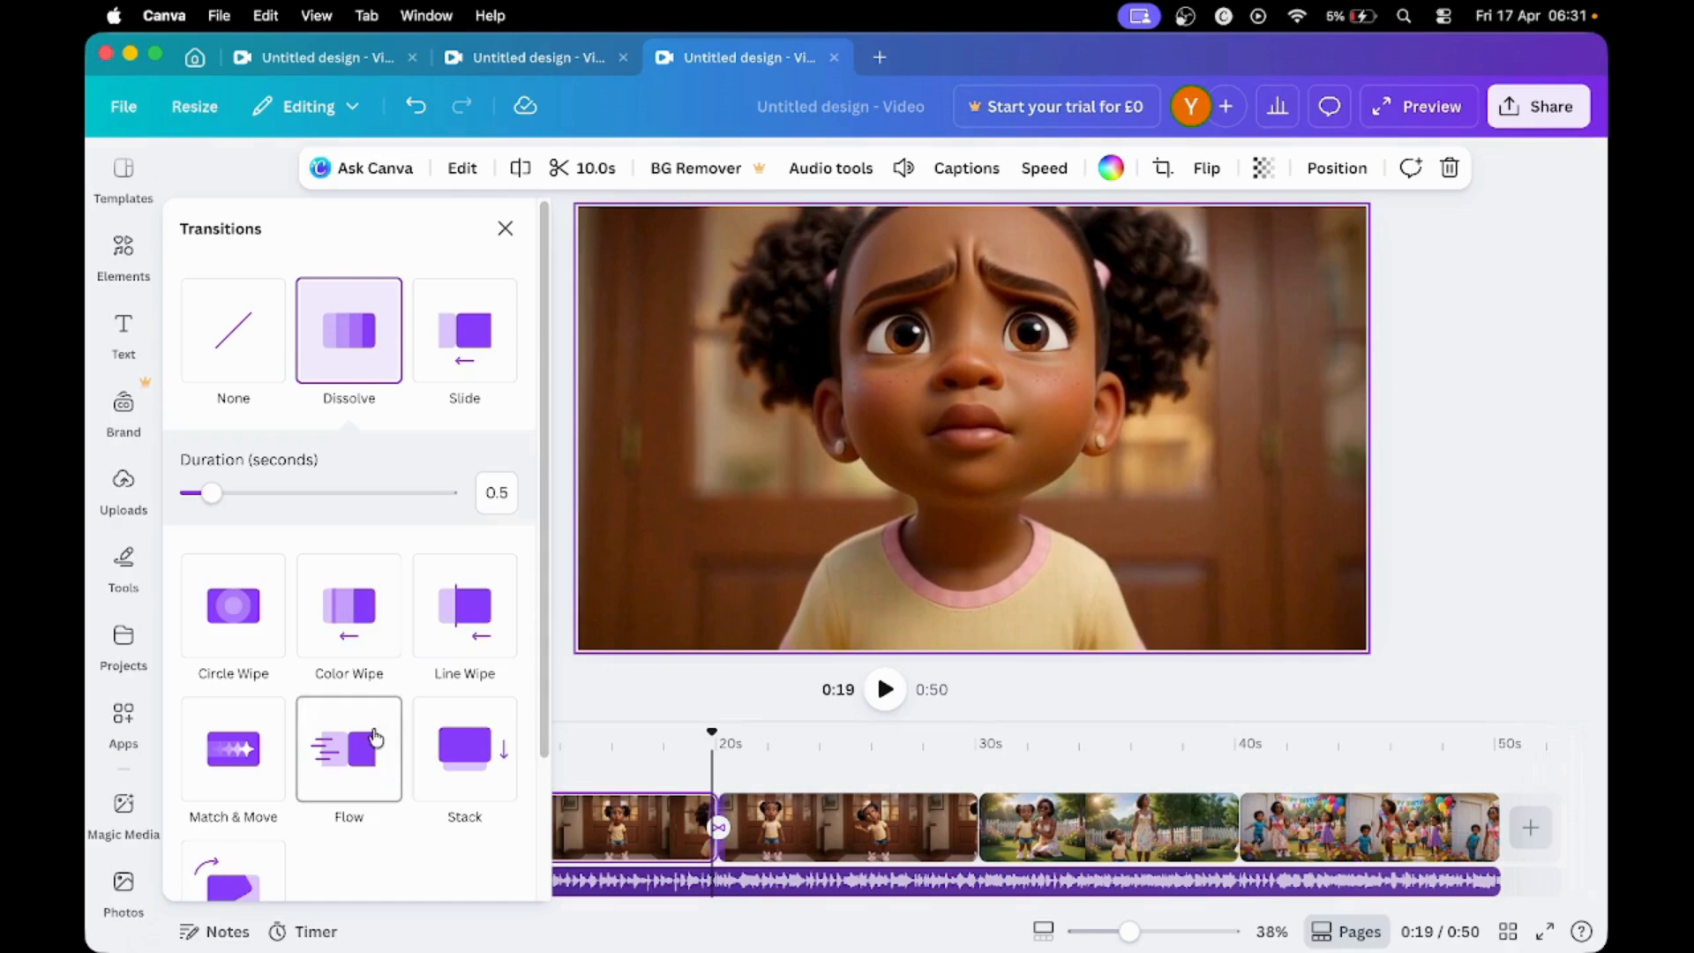
scroll(376, 737, down, 4)
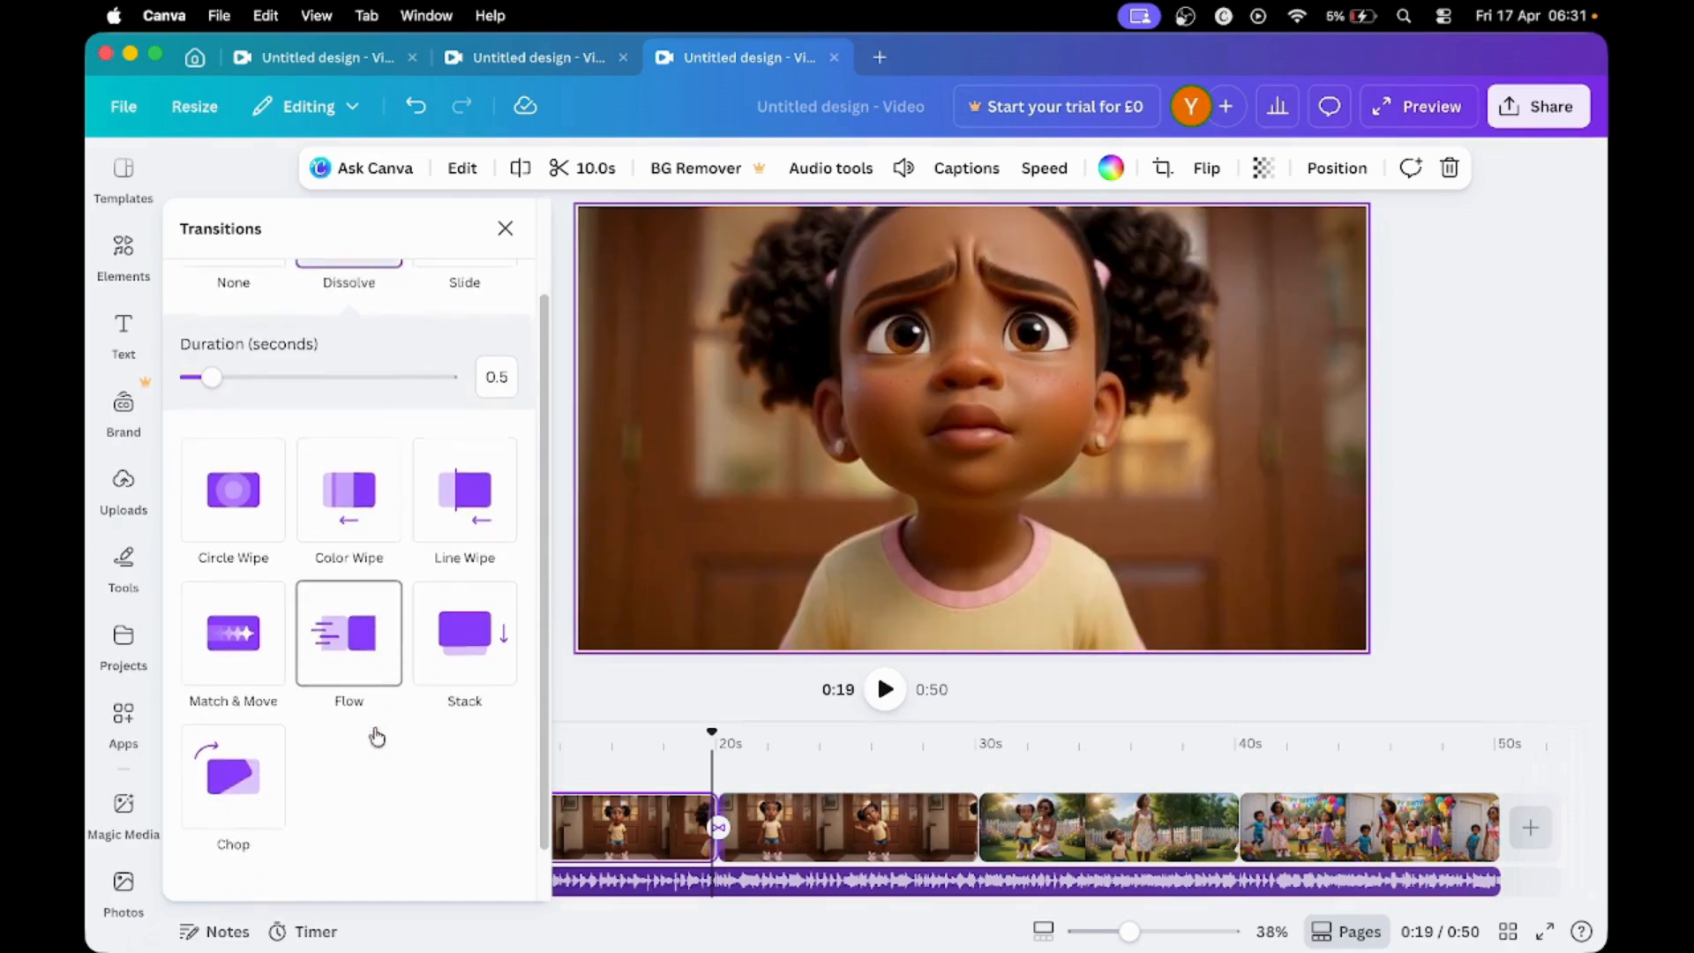
click(367, 869)
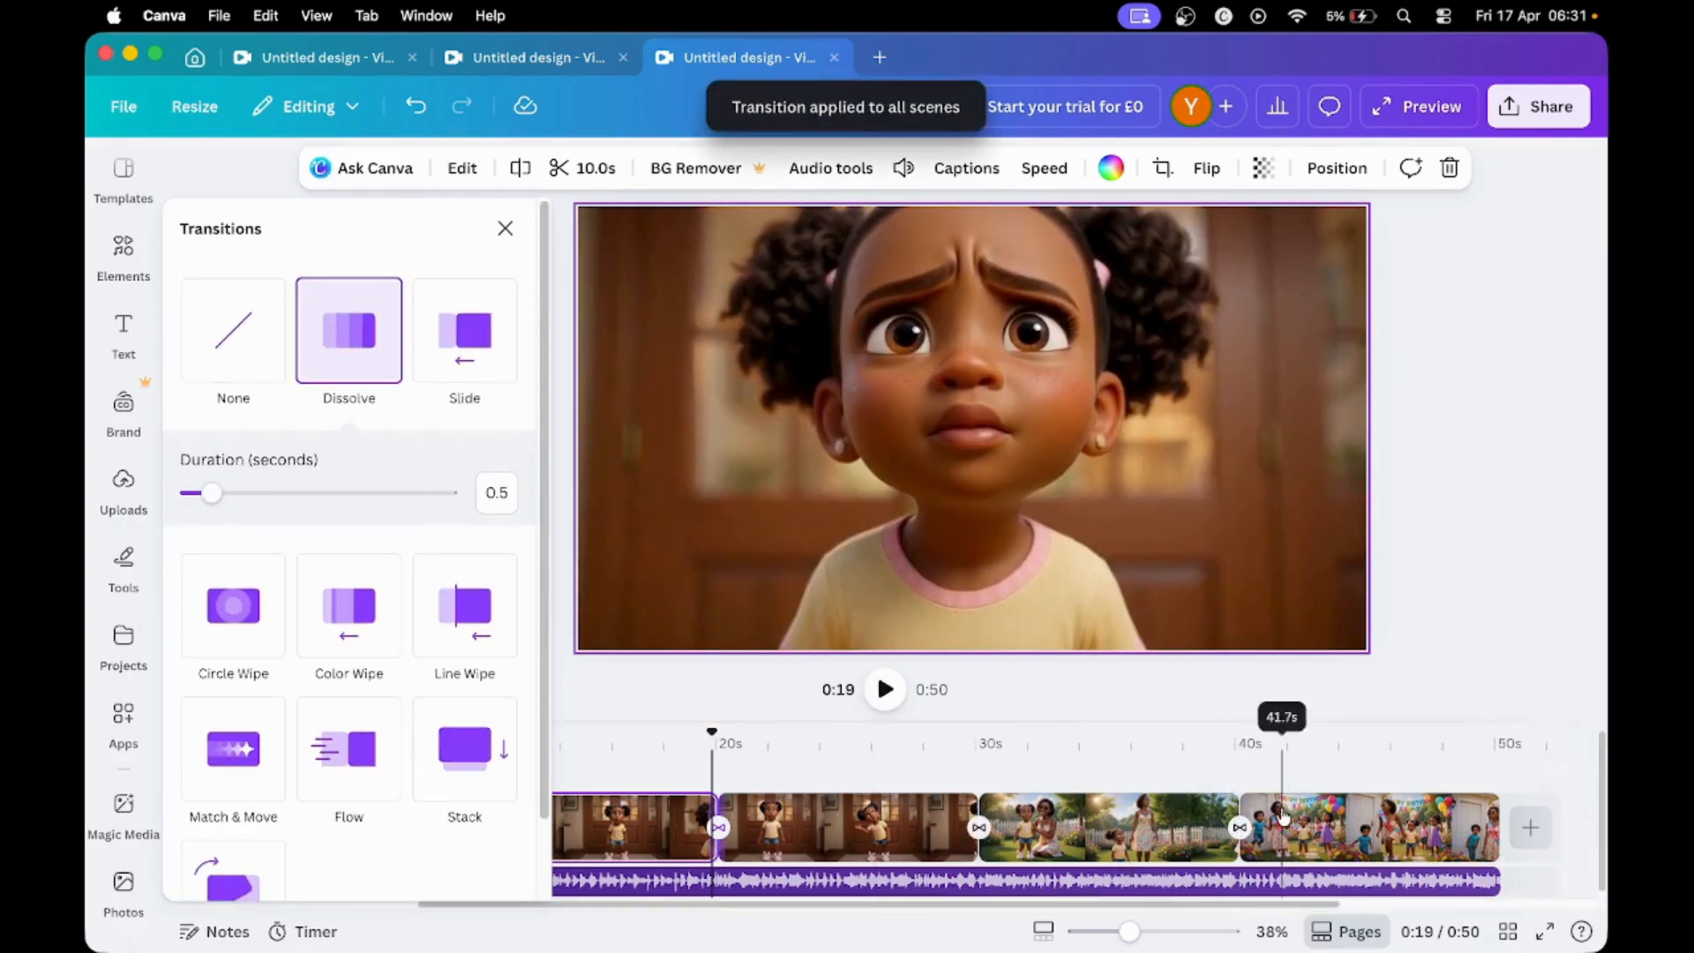
click(723, 686)
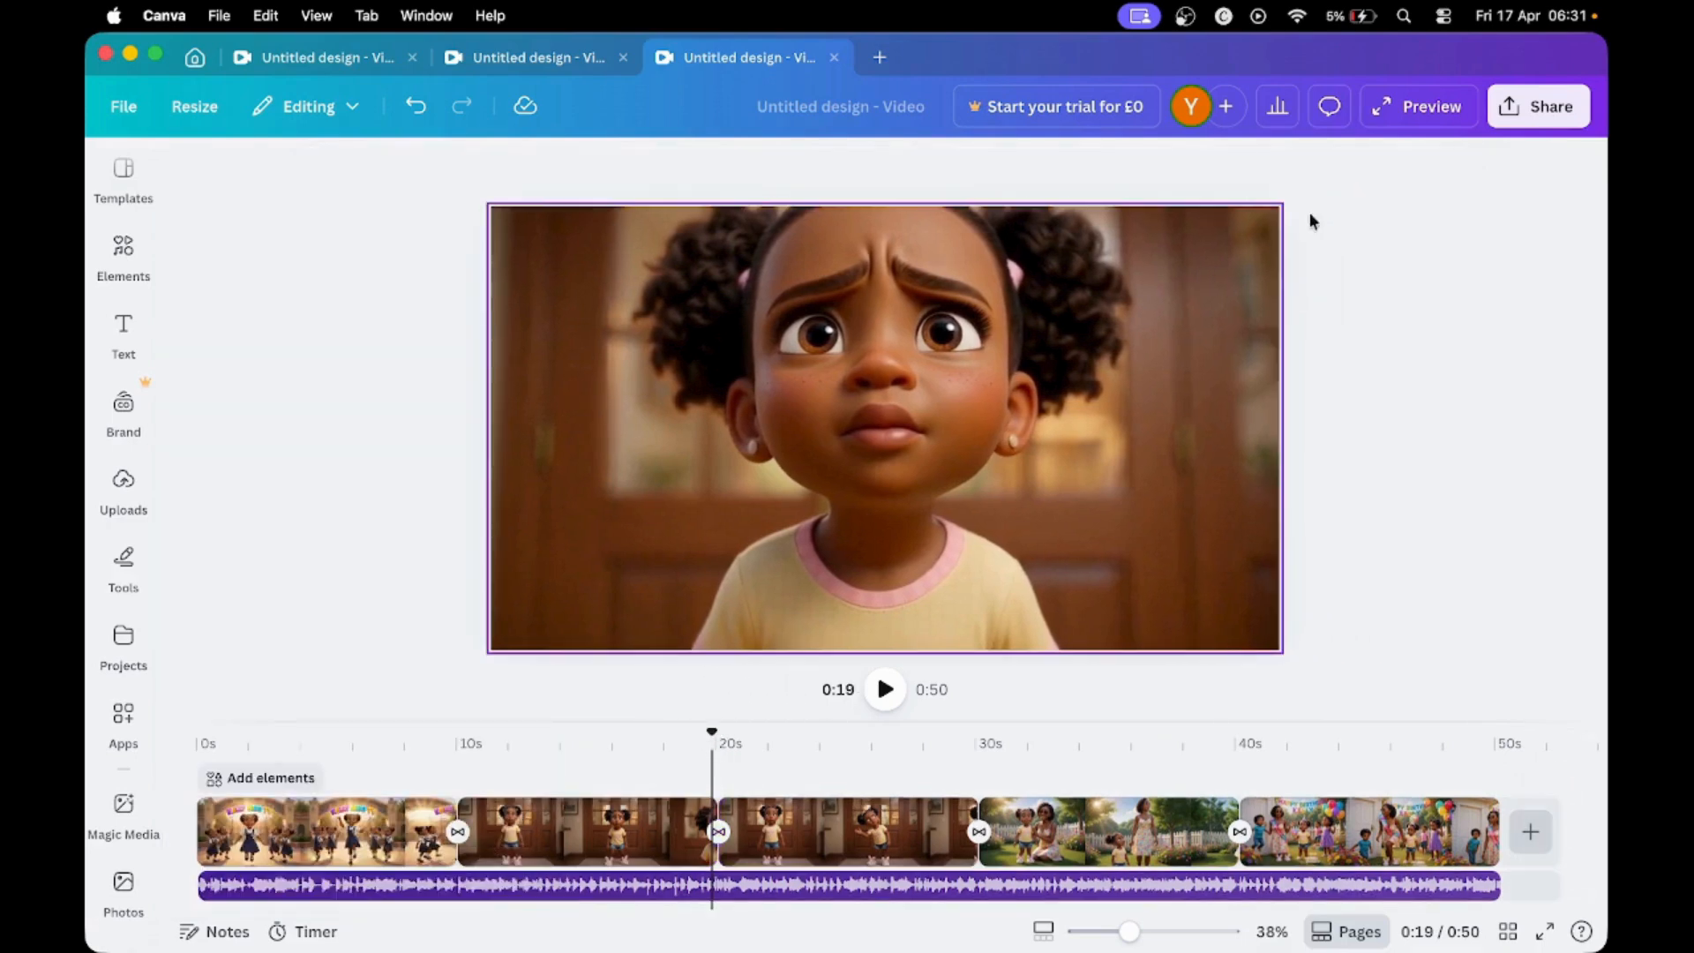
- Preview the video with its transitions and inspect the transition settings between the second wooden-door clip and the garden clip
click(1411, 106)
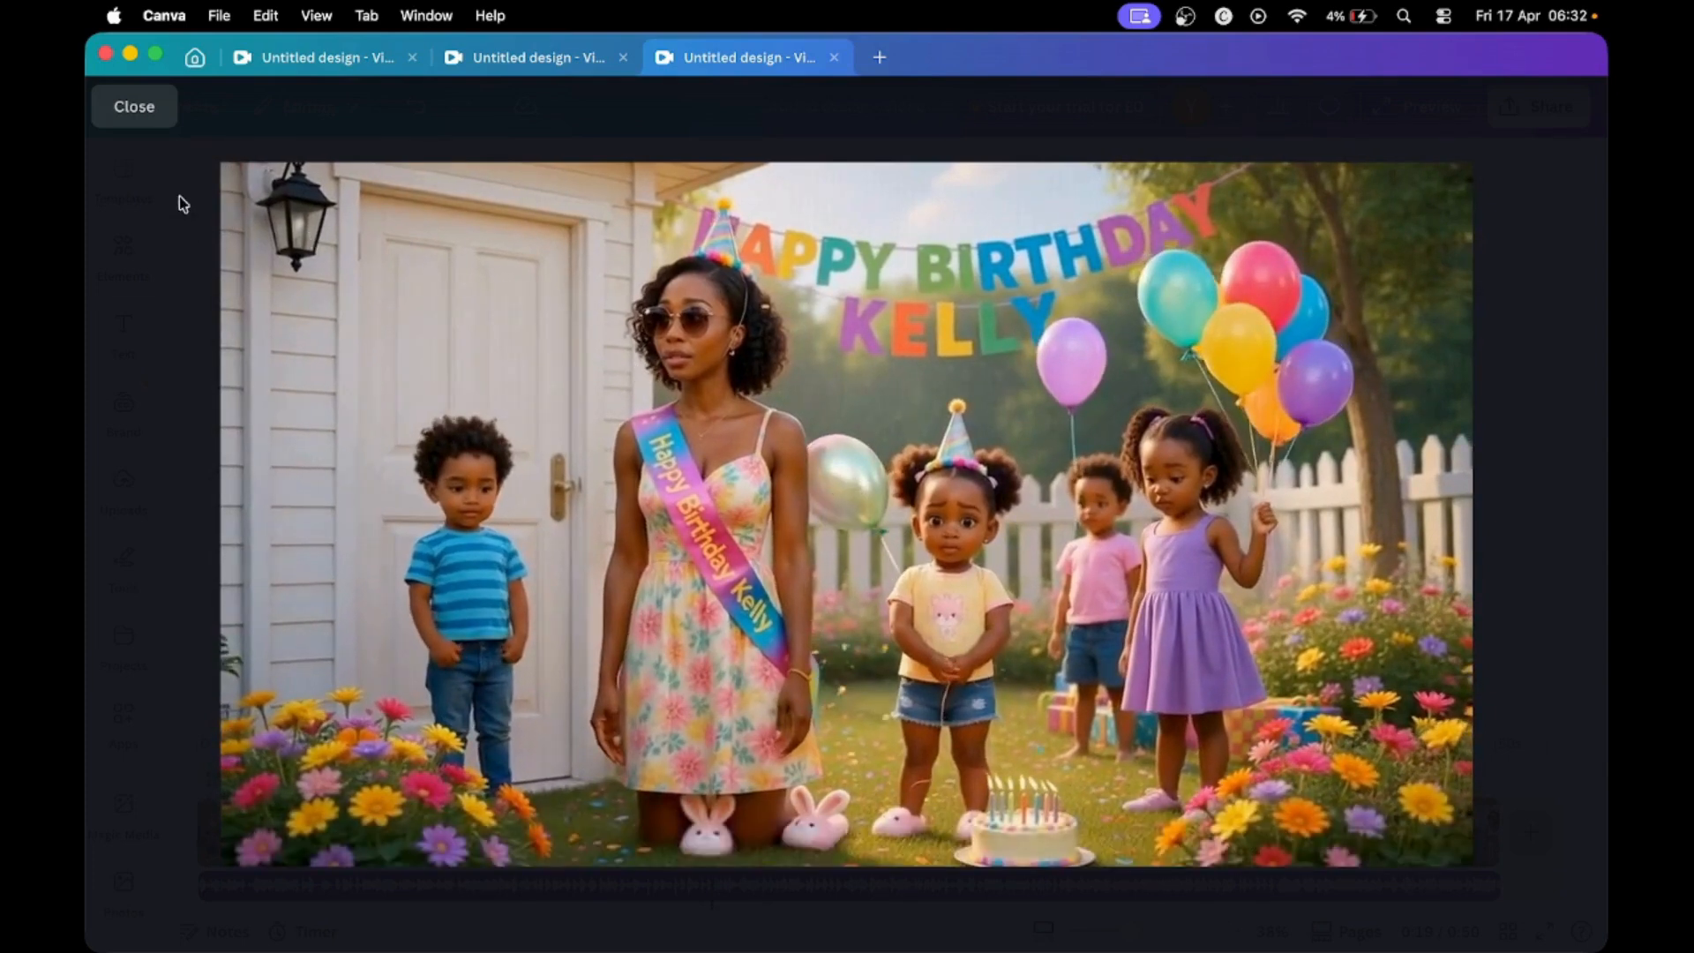
click(126, 120)
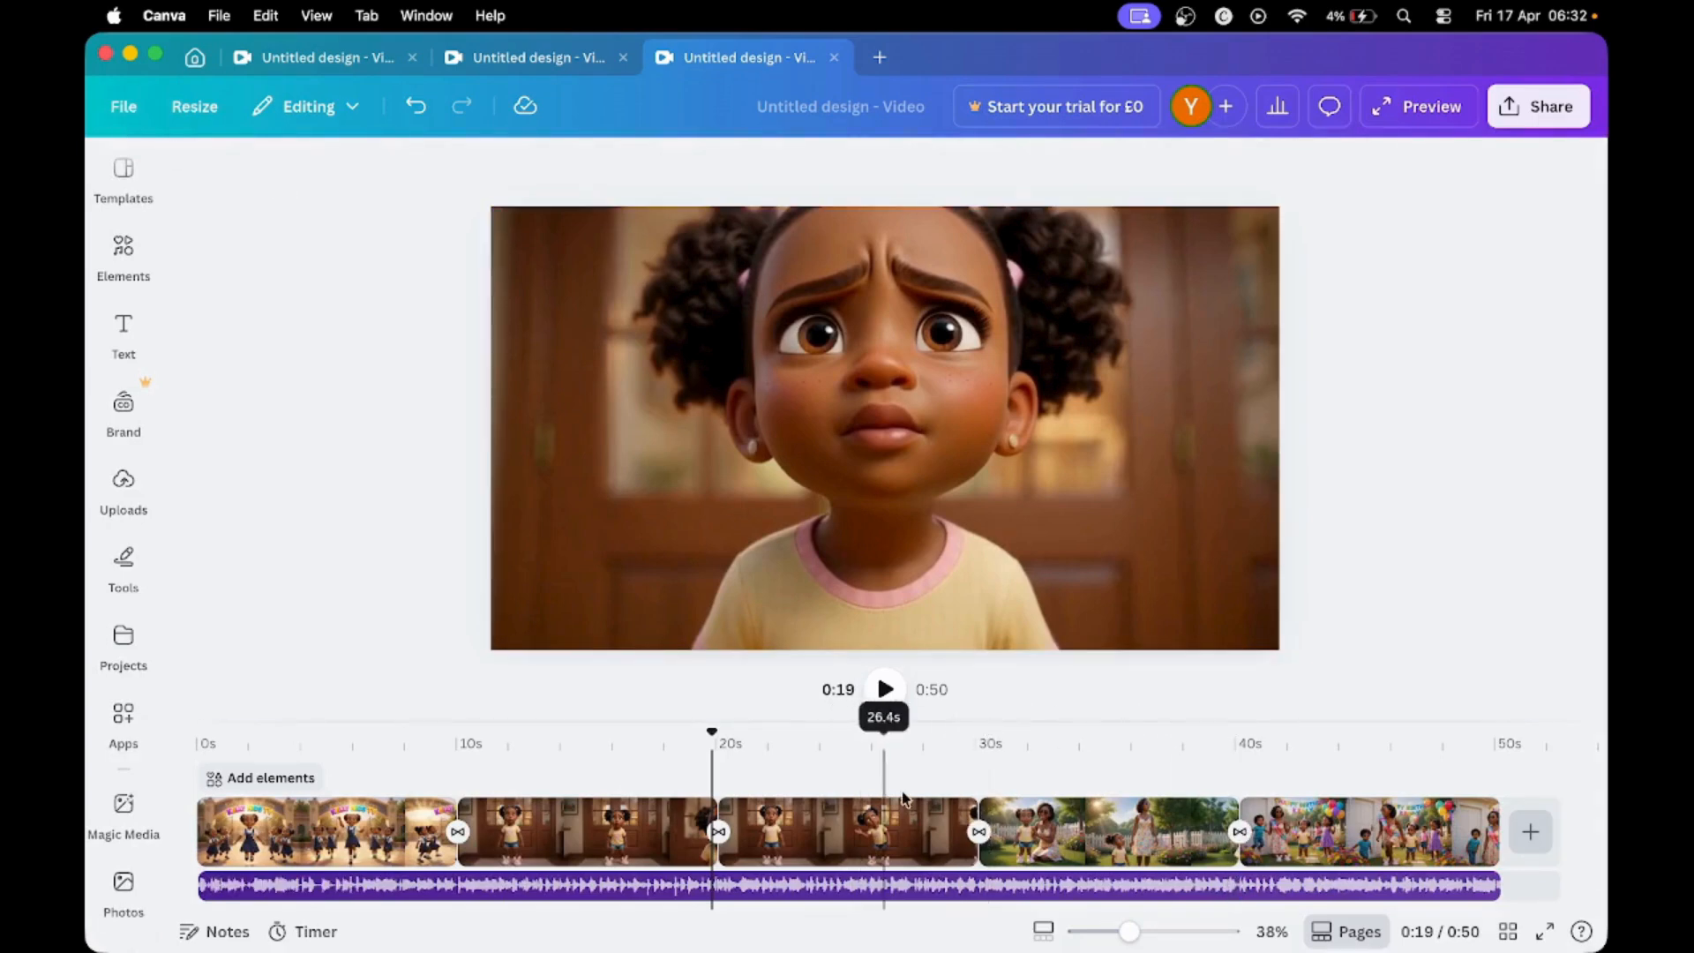
click(1108, 845)
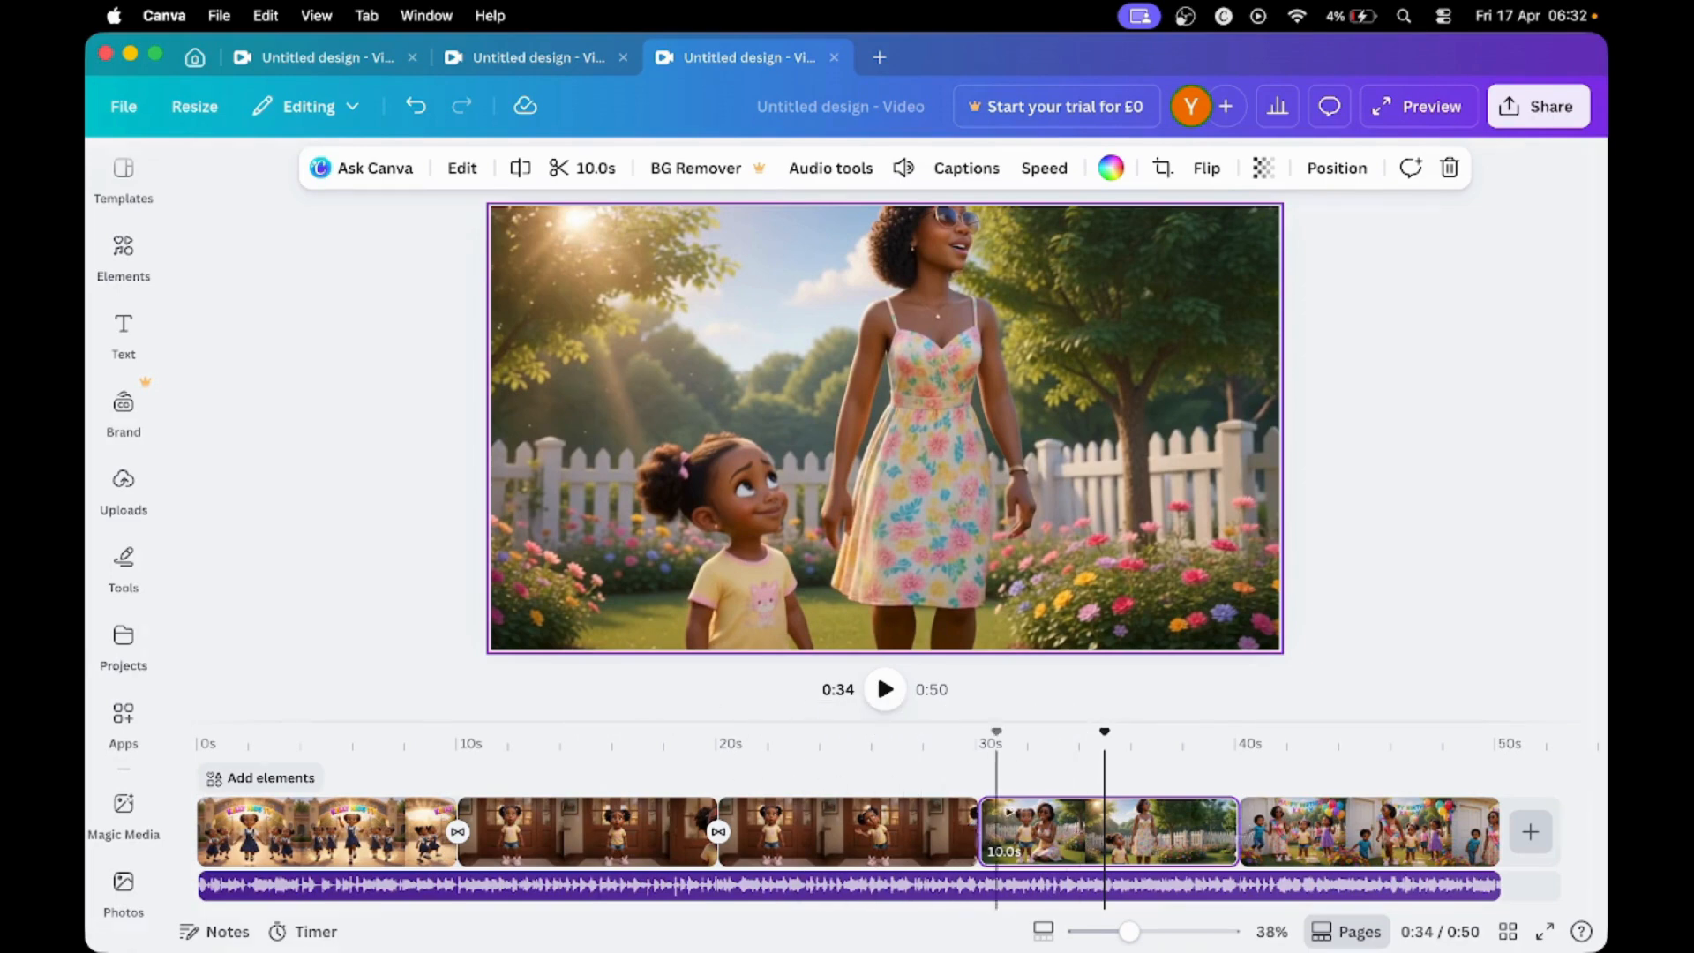
click(978, 832)
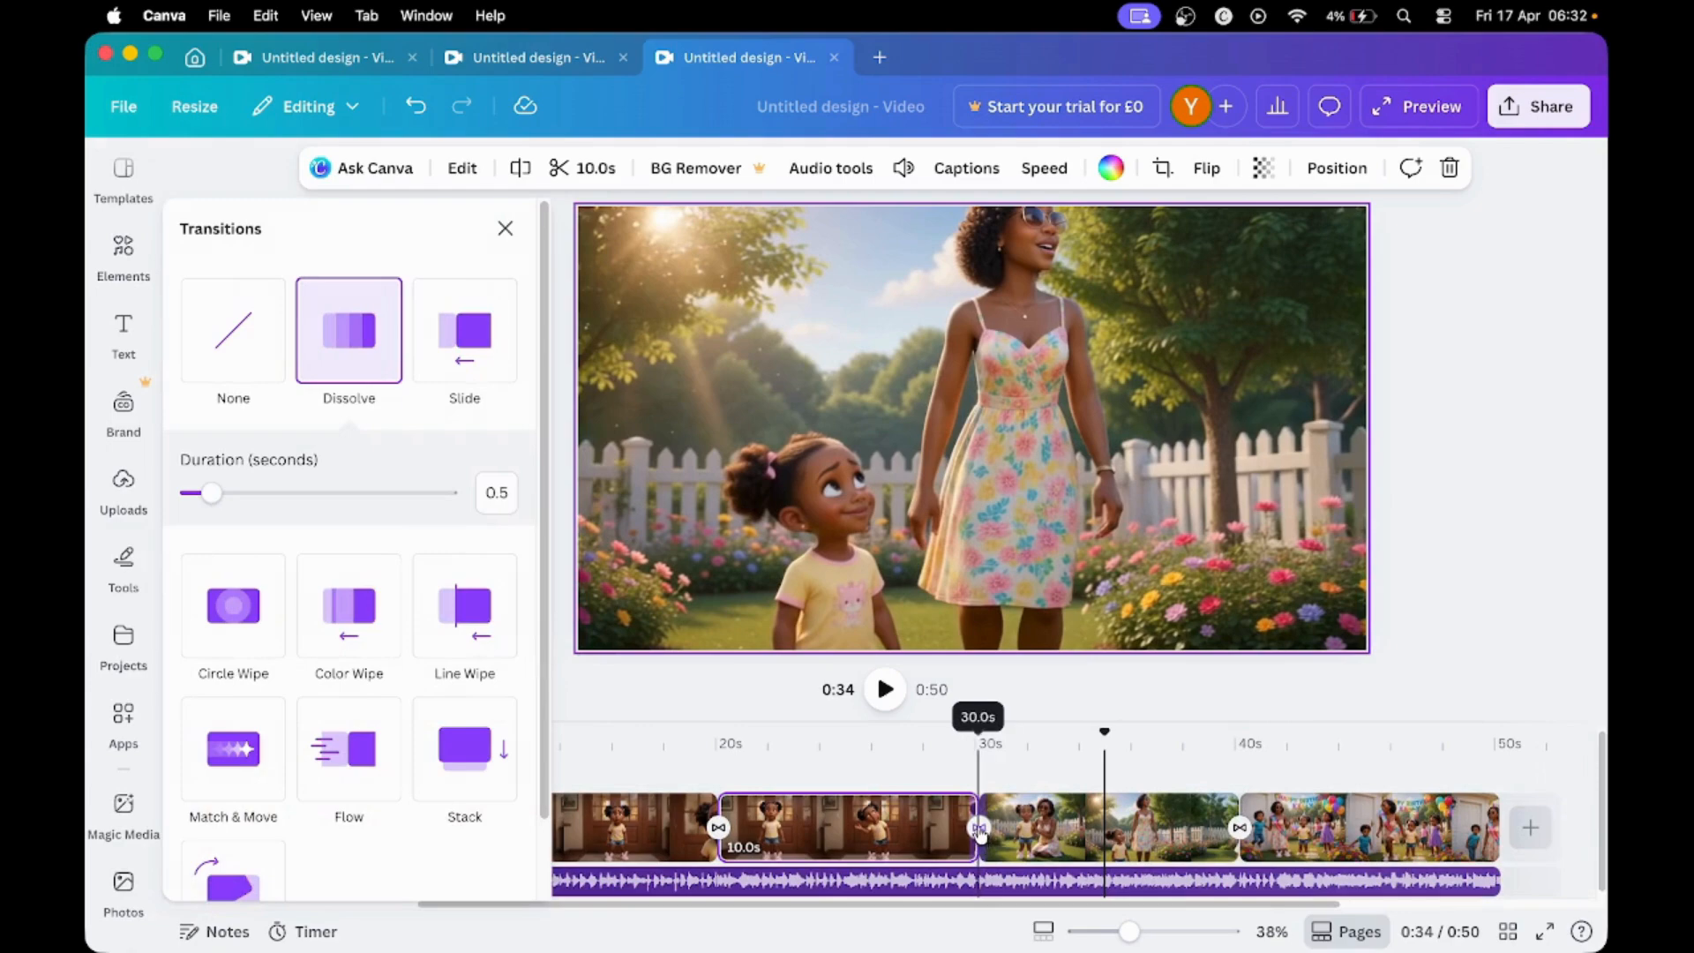
click(978, 834)
click(1026, 828)
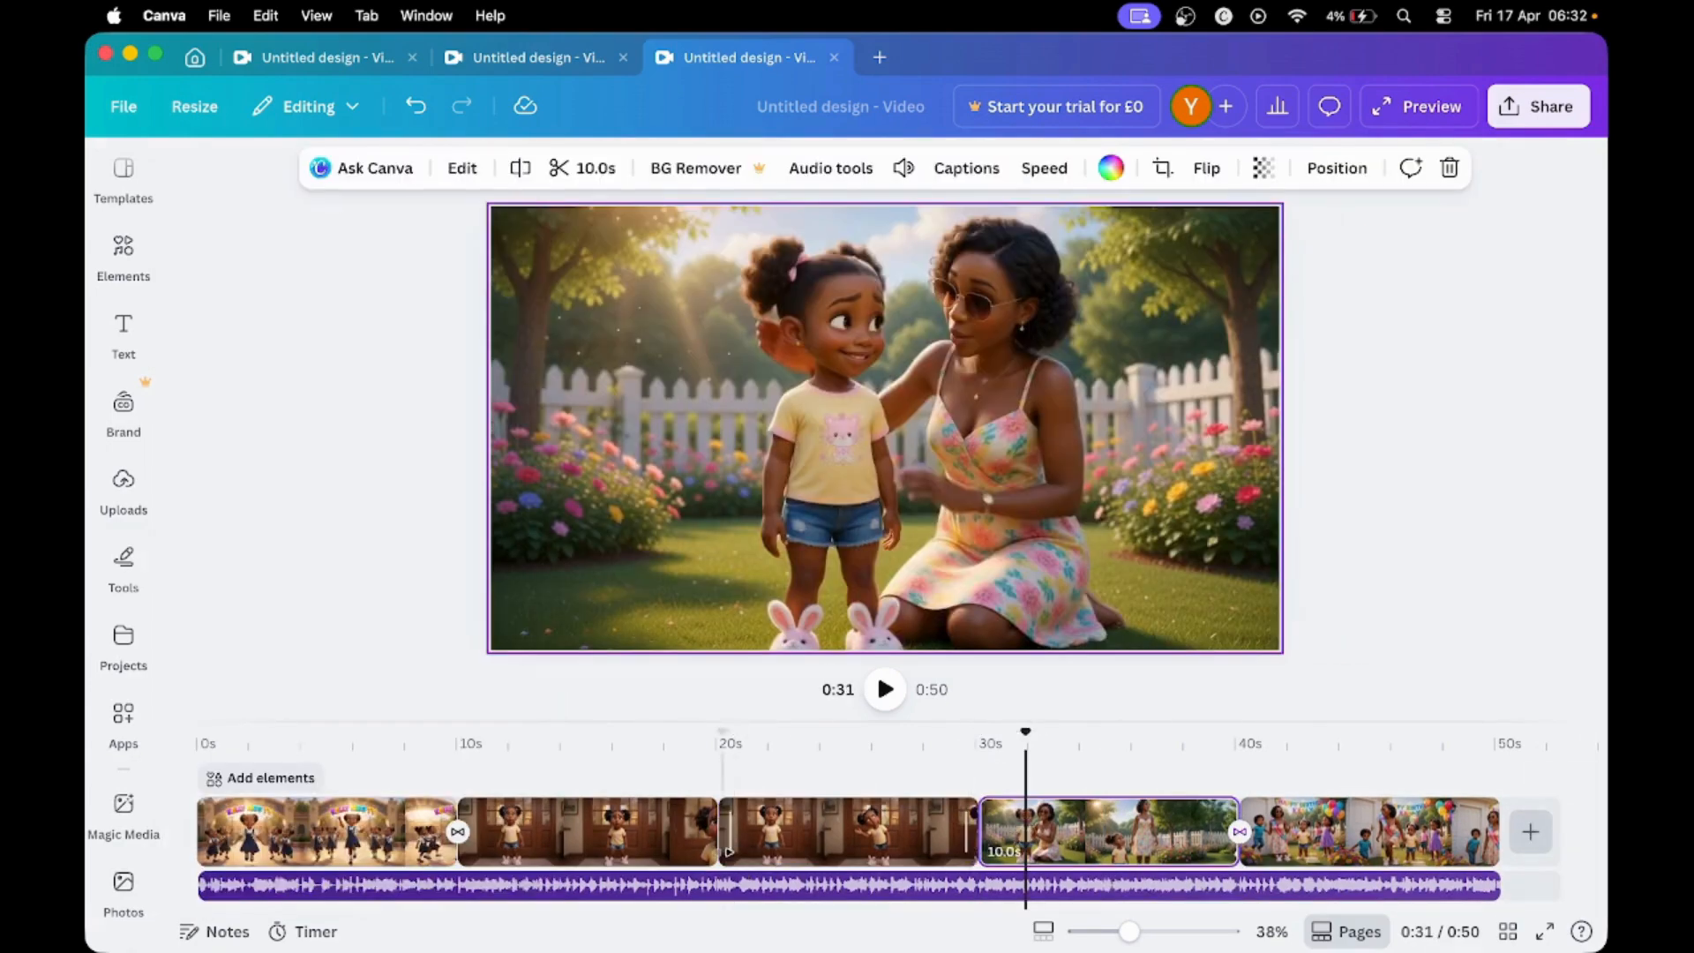
click(720, 827)
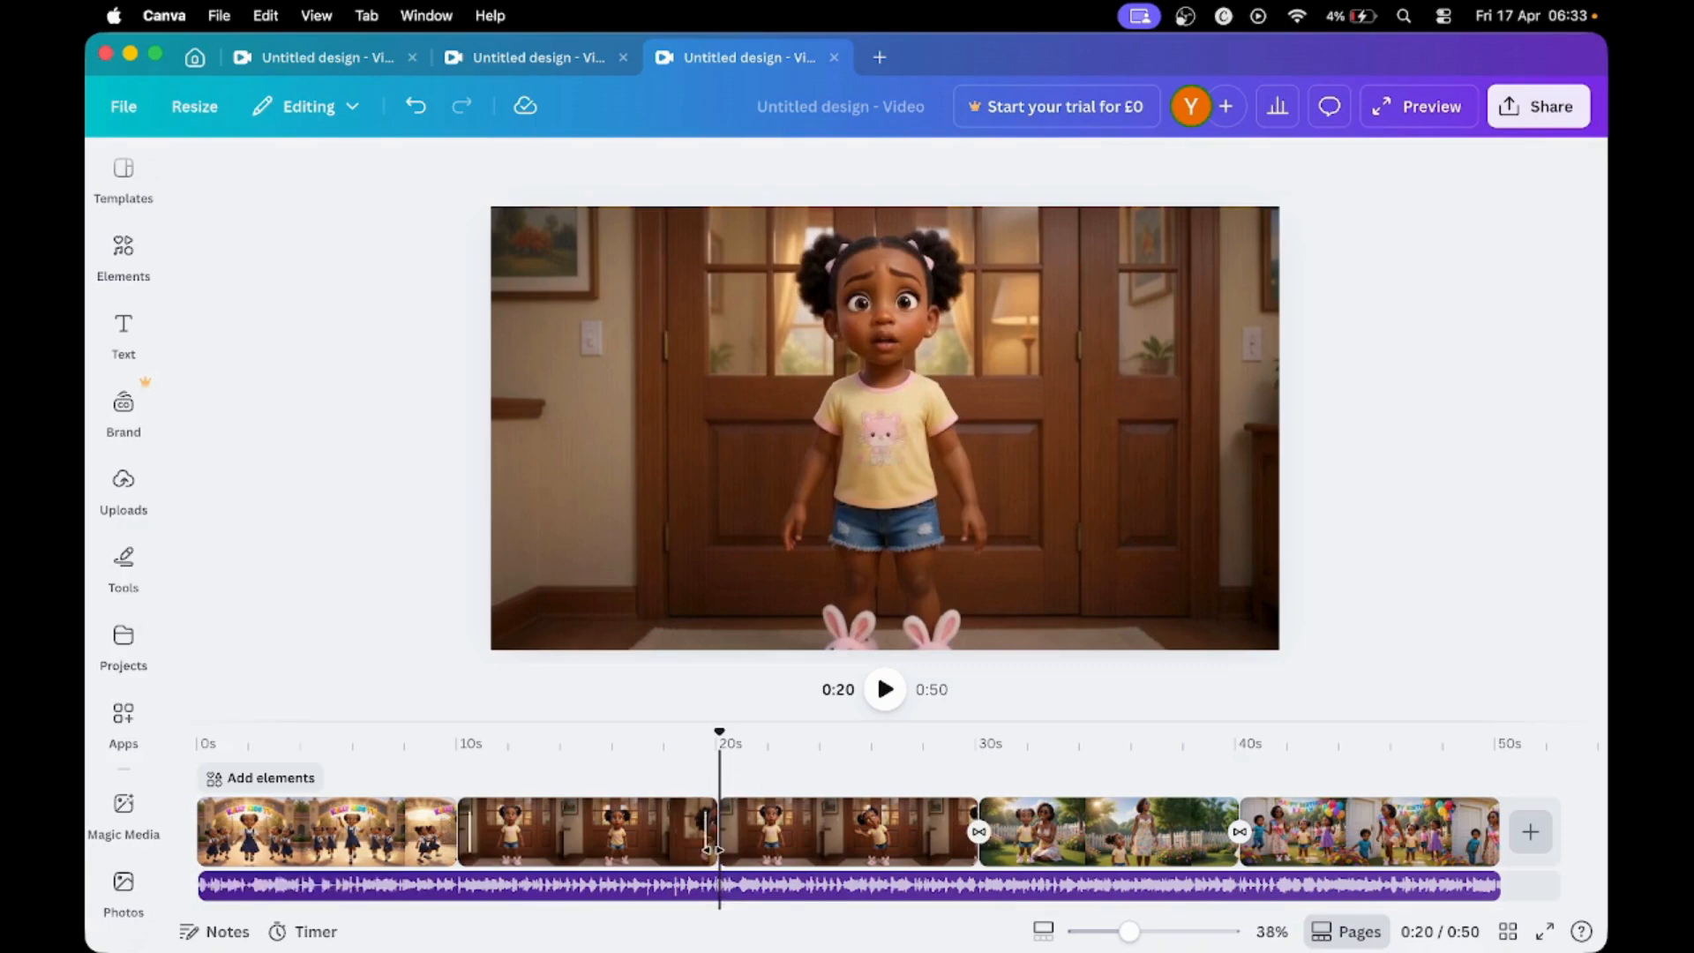
- Add another 10-second wooden-door clip from the uploaded videos at the 20-second mark, between the two existing door clips
click(125, 491)
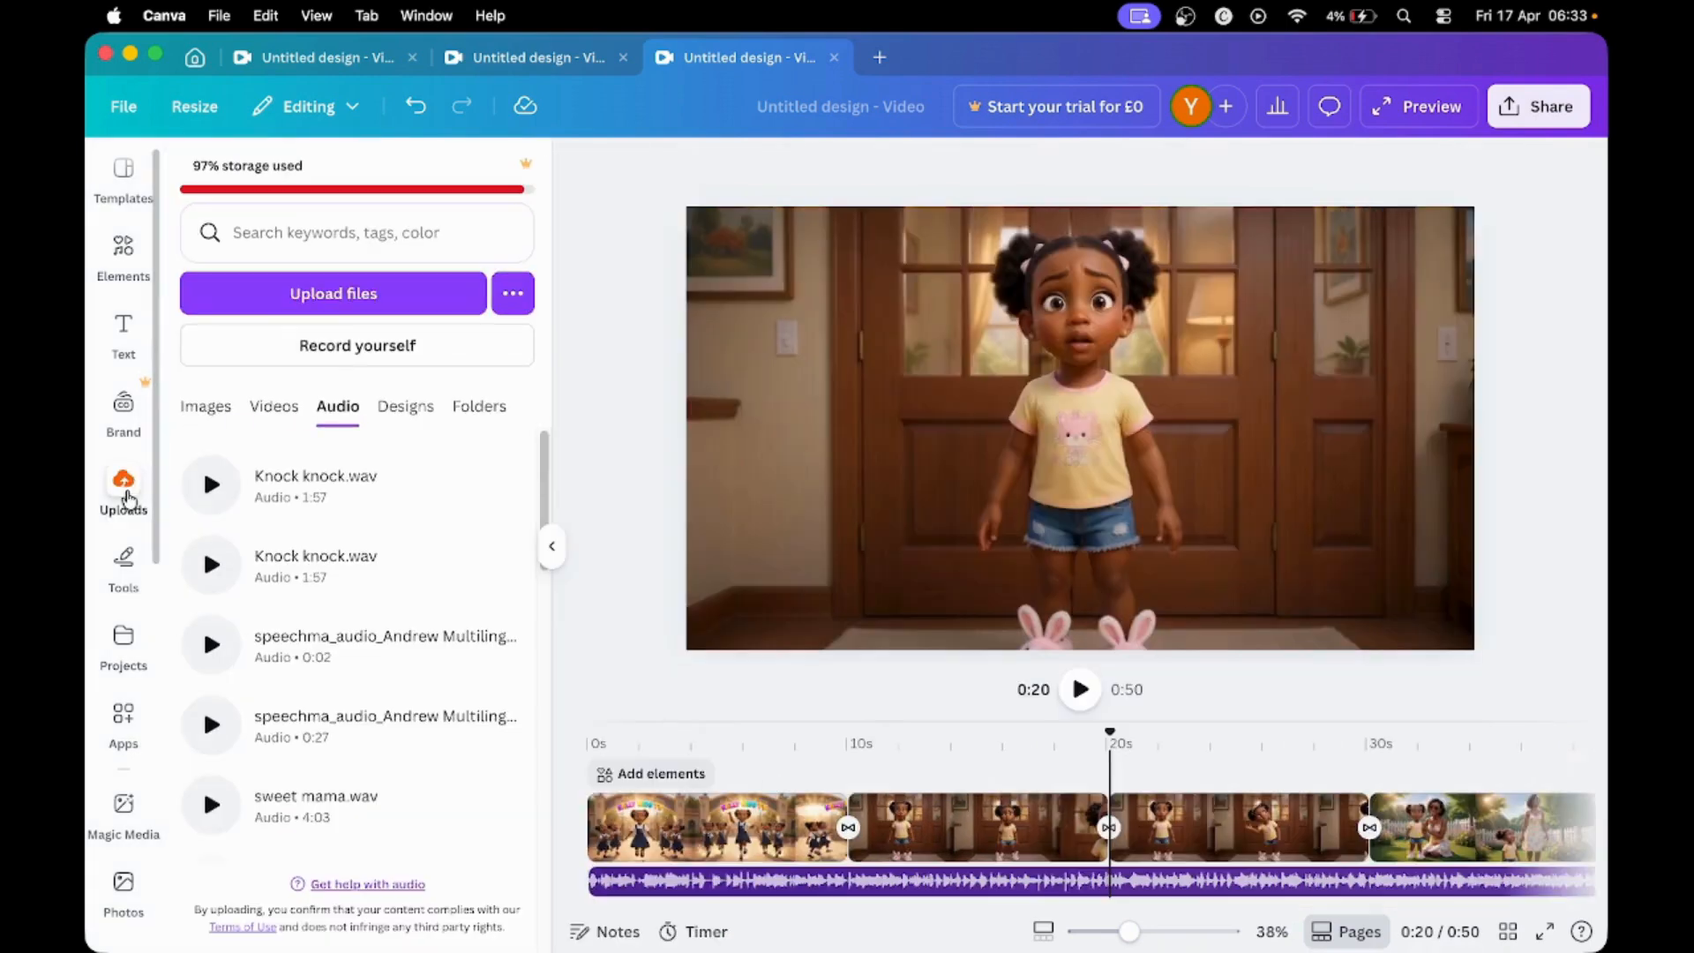
click(273, 406)
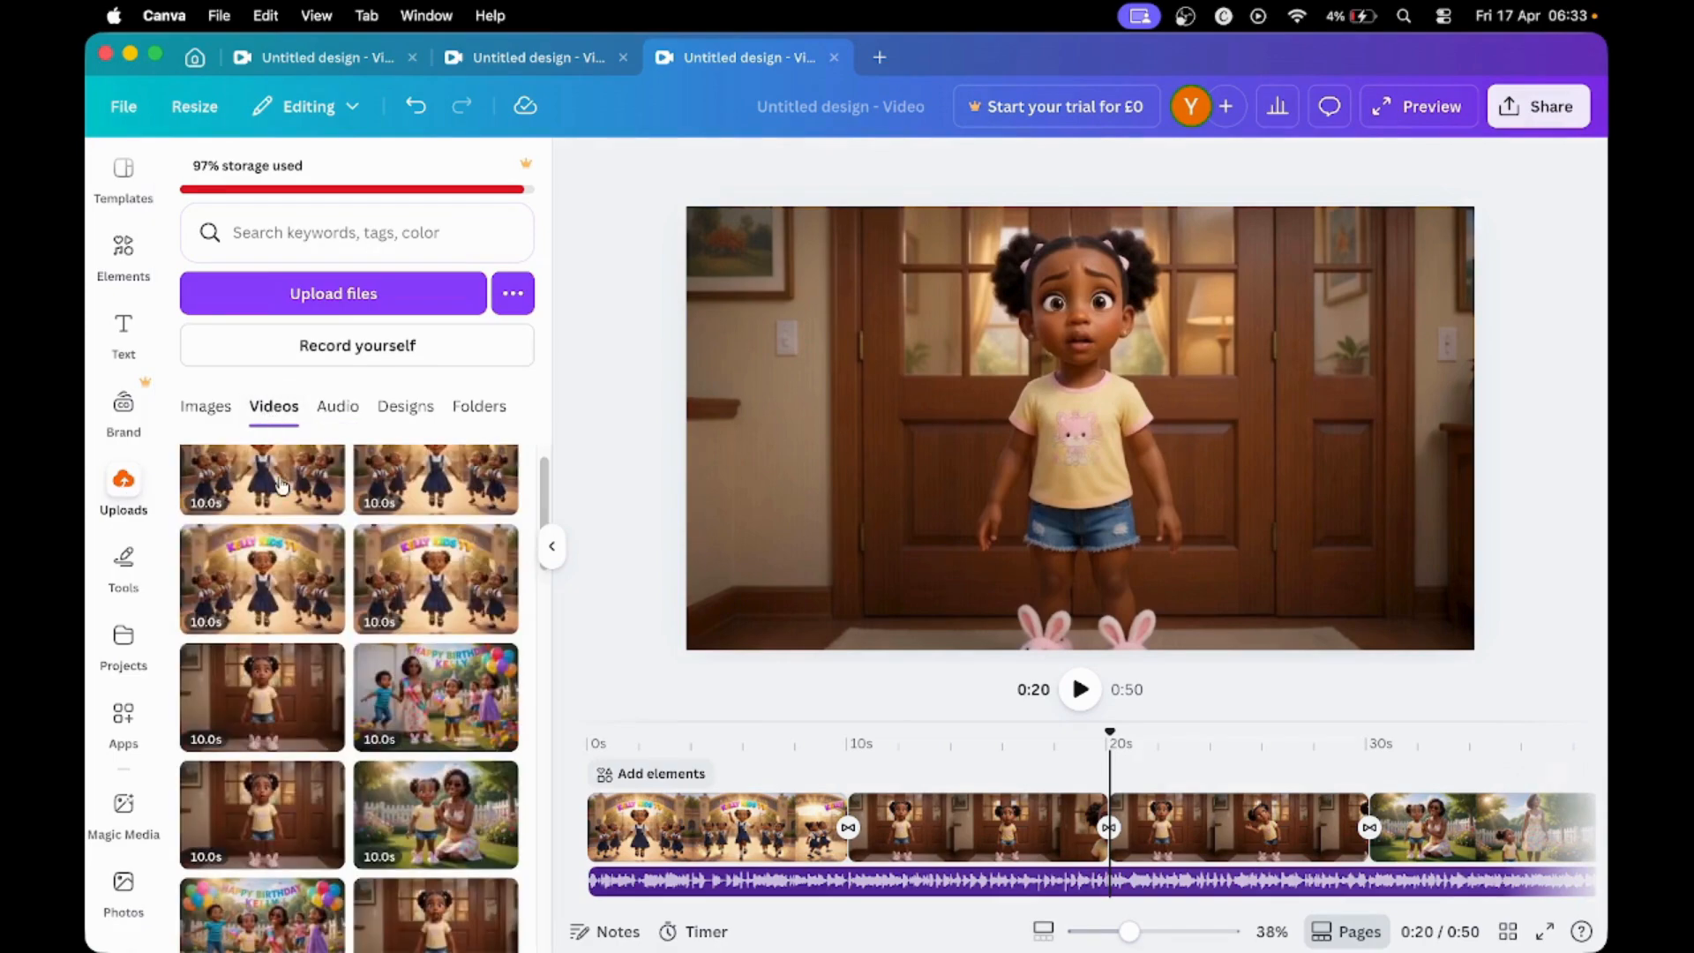
scroll(362, 820, down, 2)
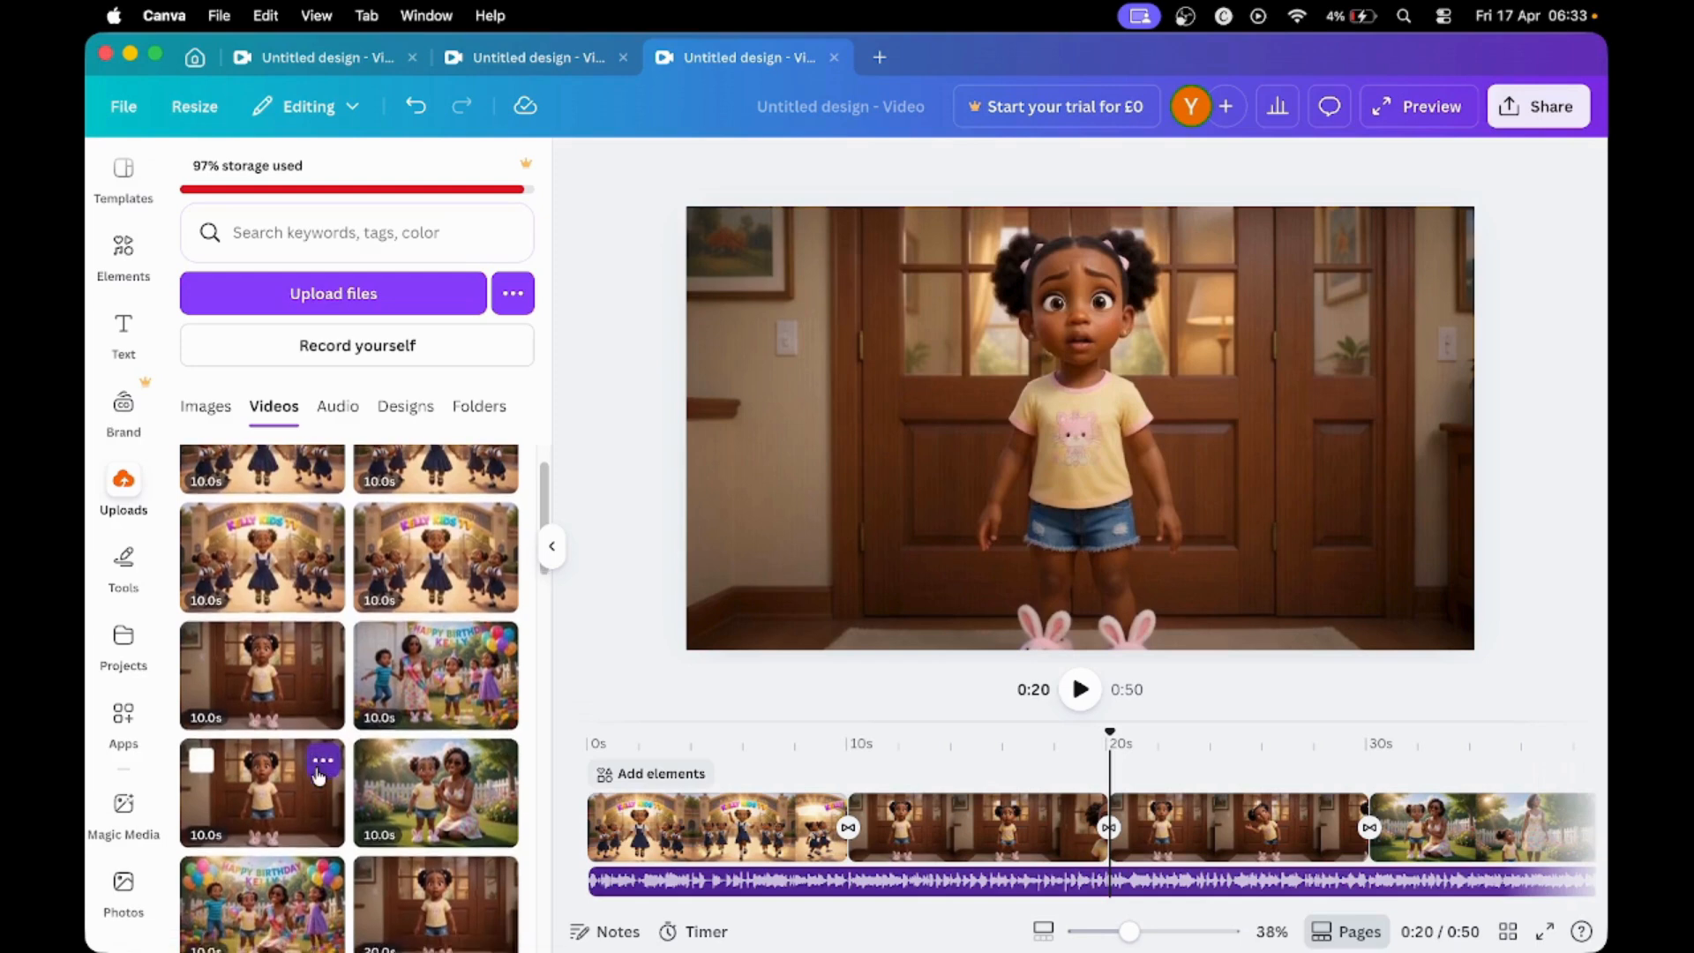
scroll(367, 855, down, 3)
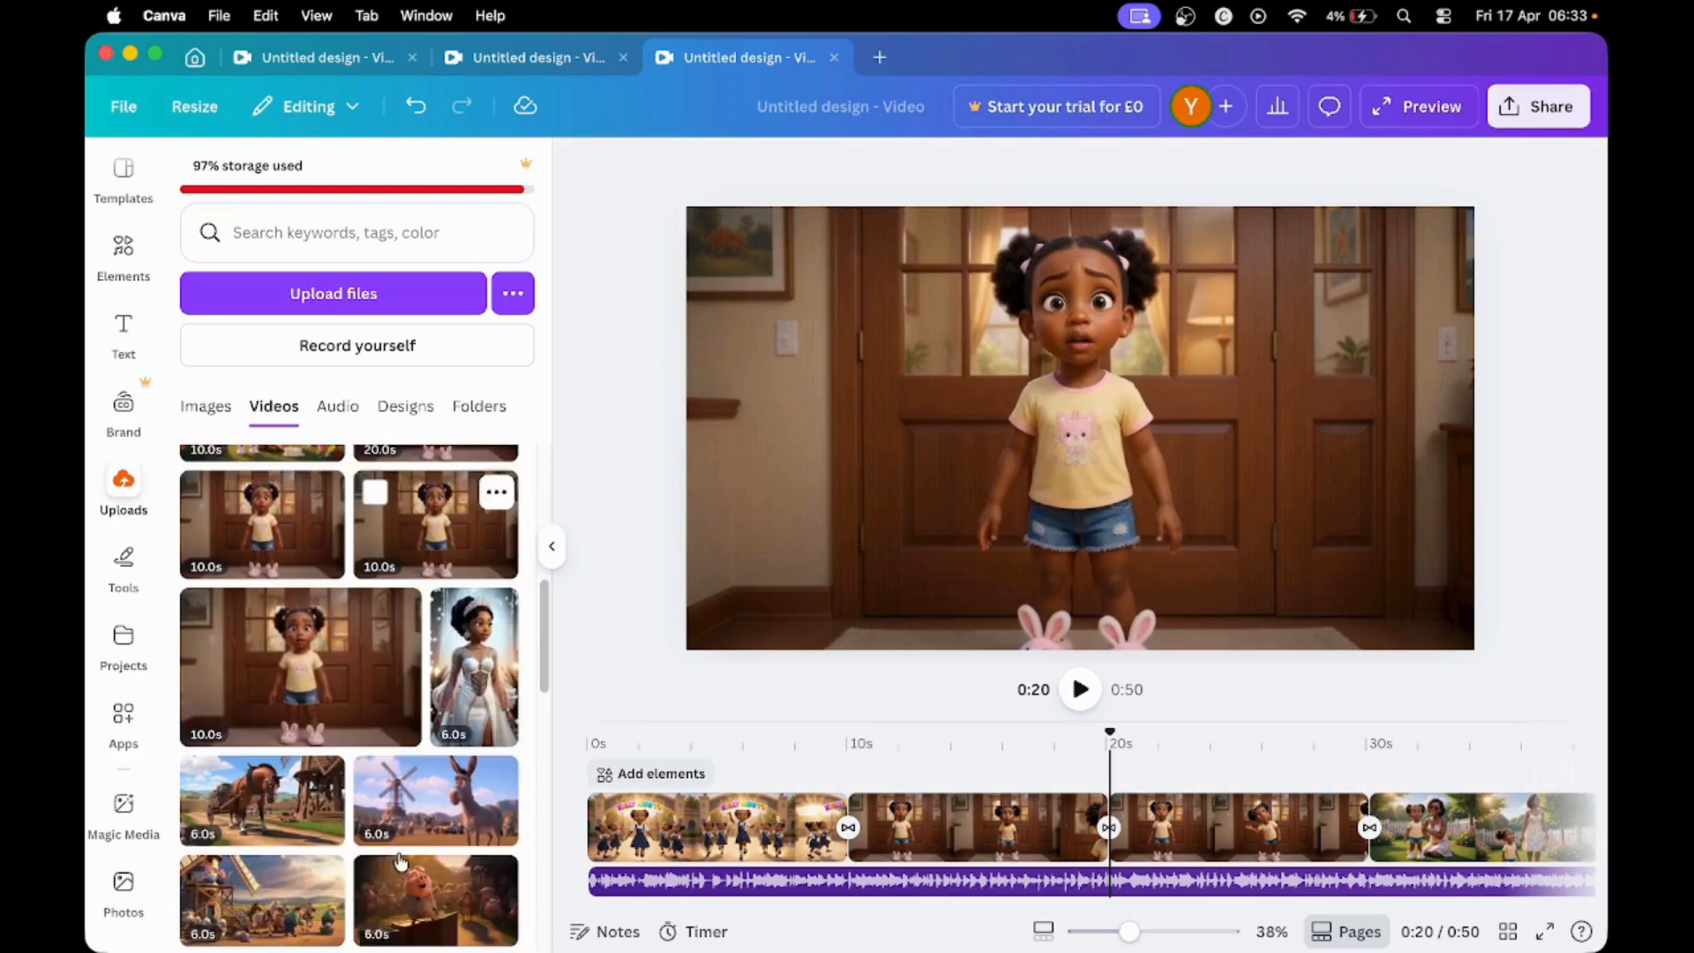
scroll(344, 794, down, 4)
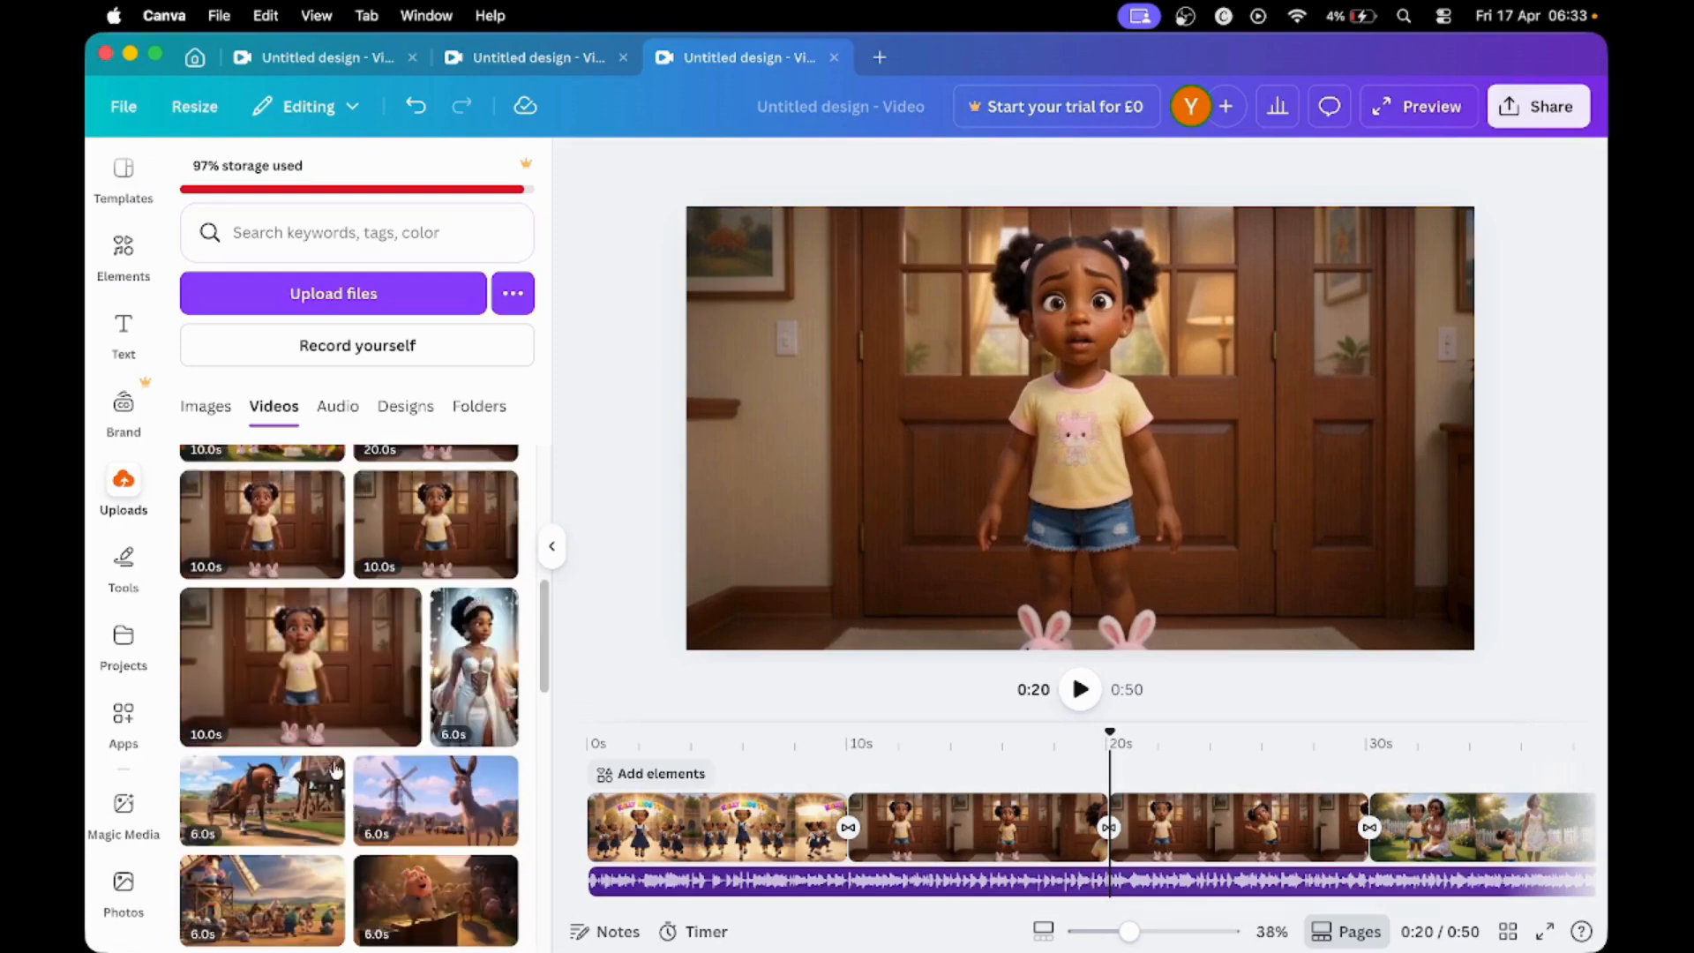
click(328, 706)
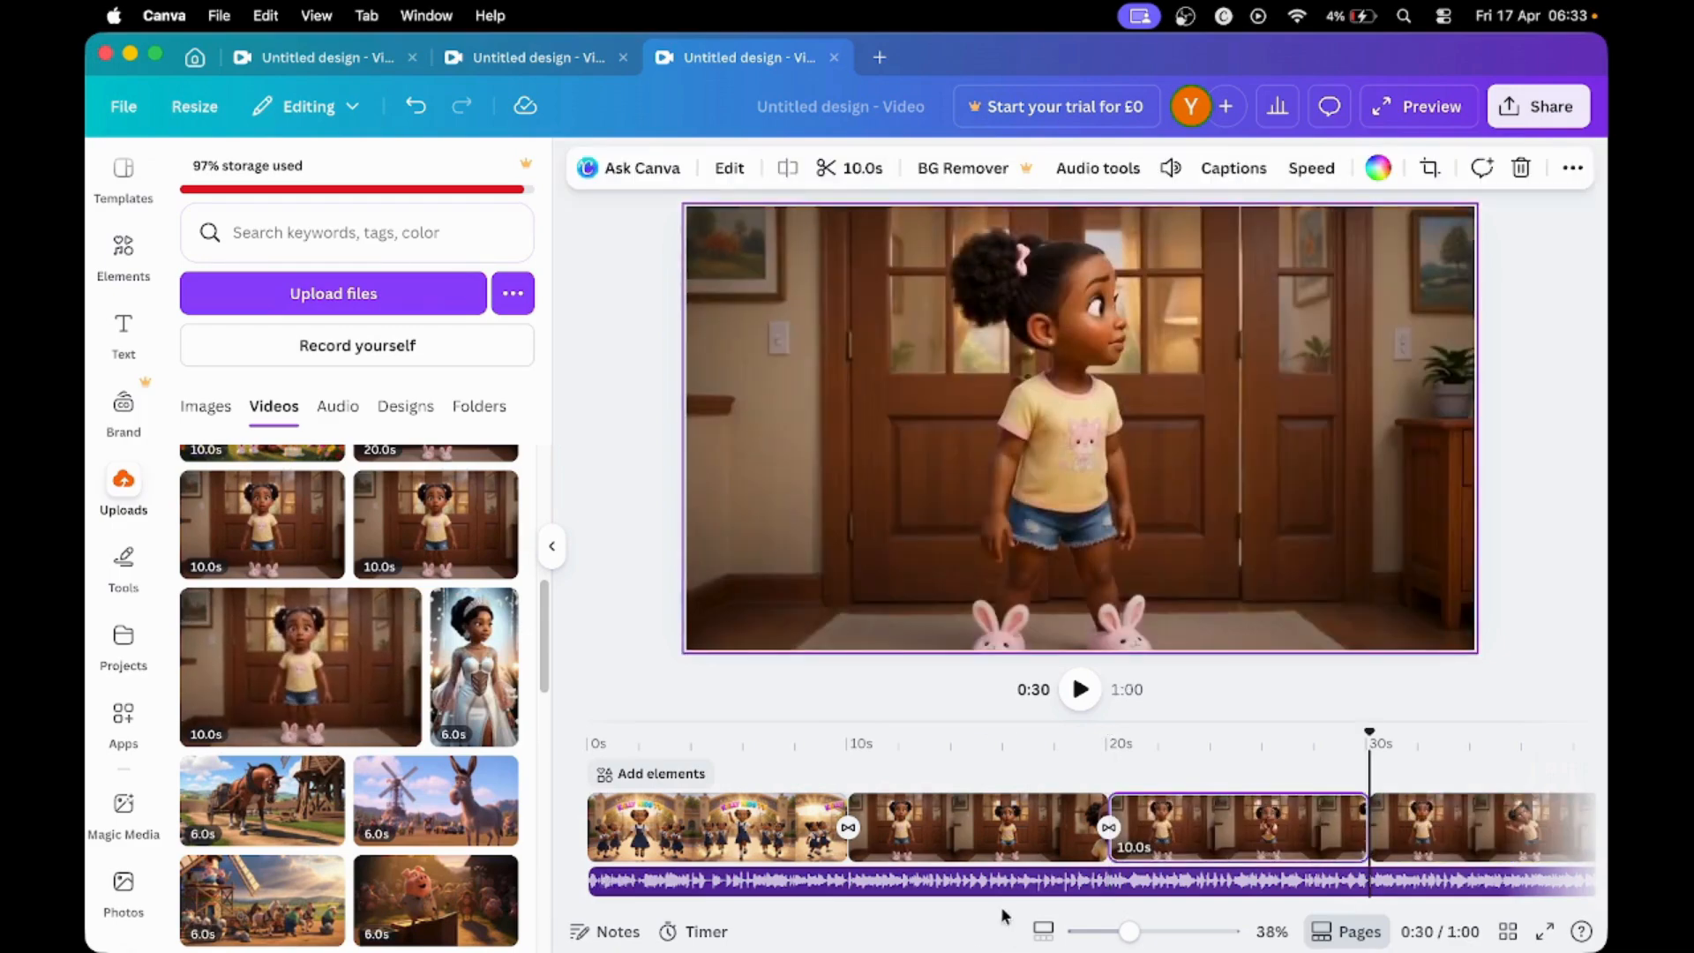
- Check the volume setting of the newly added wooden-door clip and preview the video in full view
click(1183, 825)
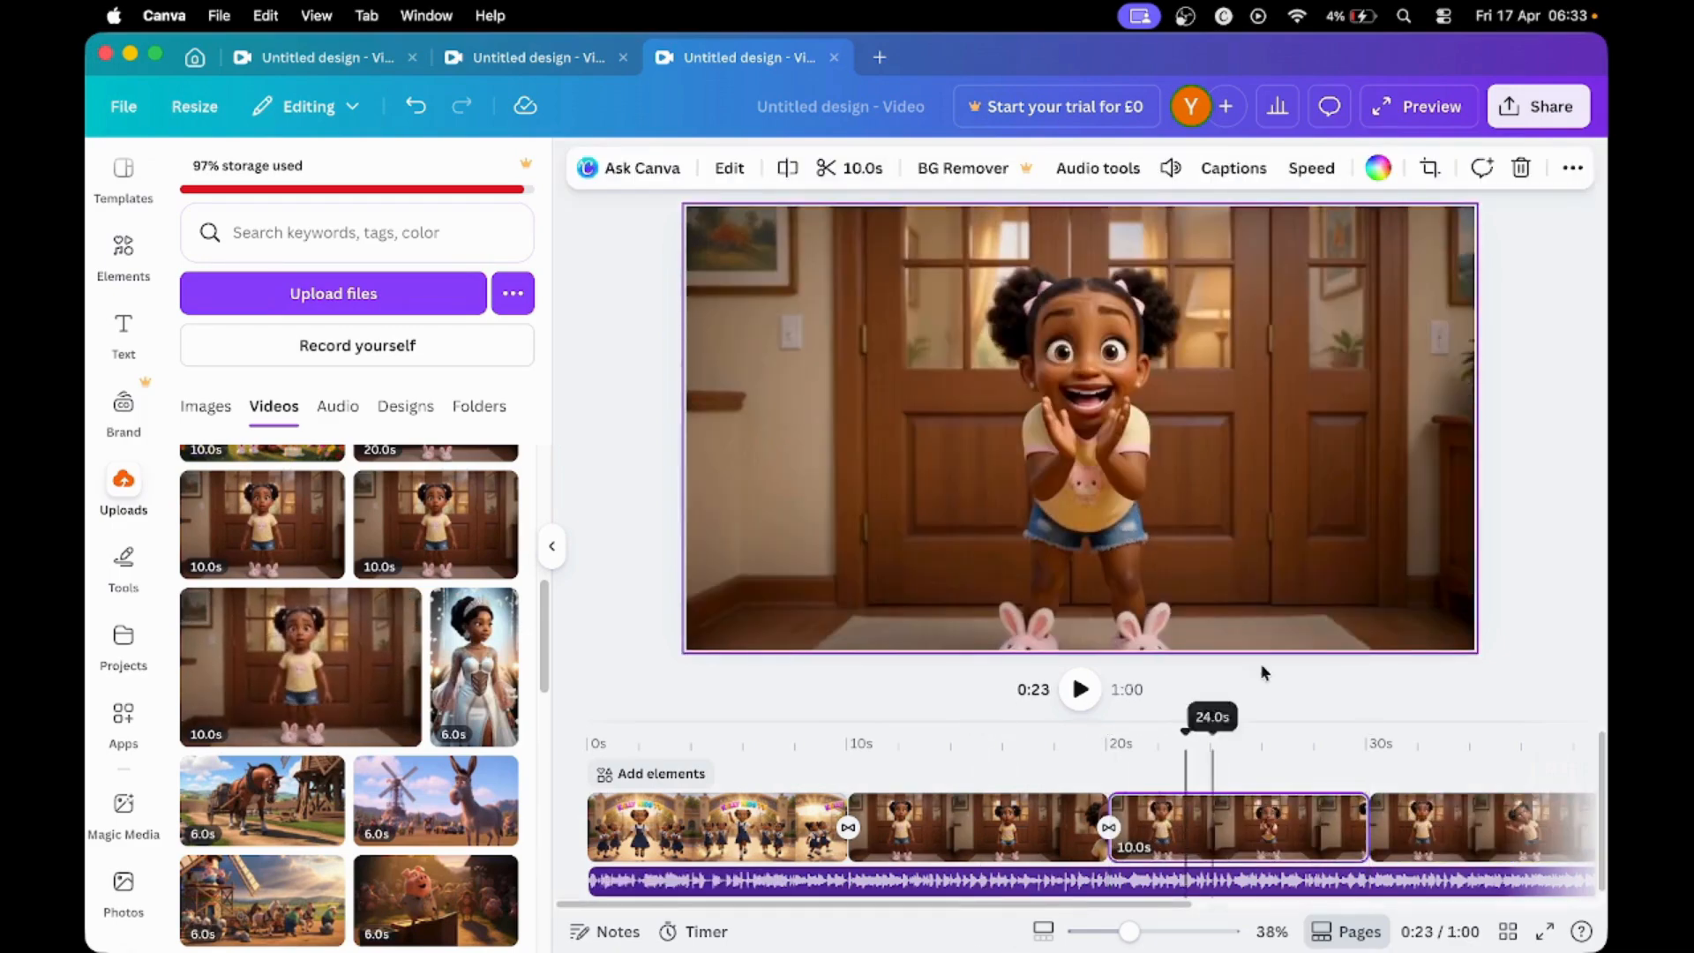
click(1170, 168)
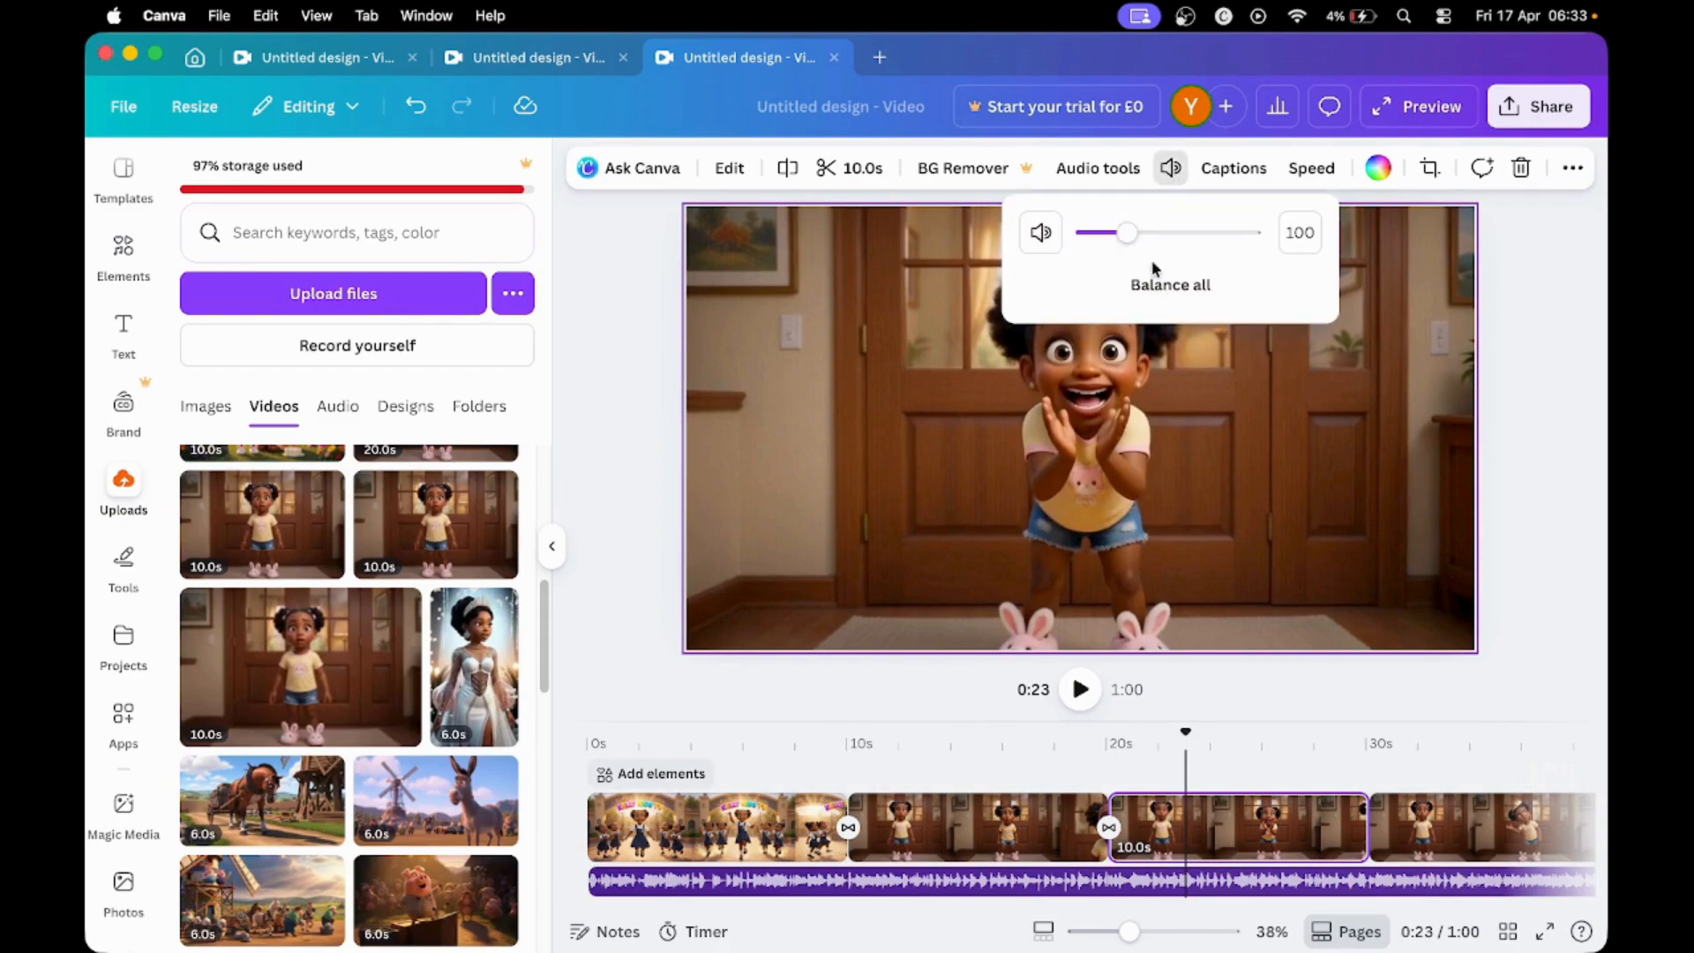
click(1392, 543)
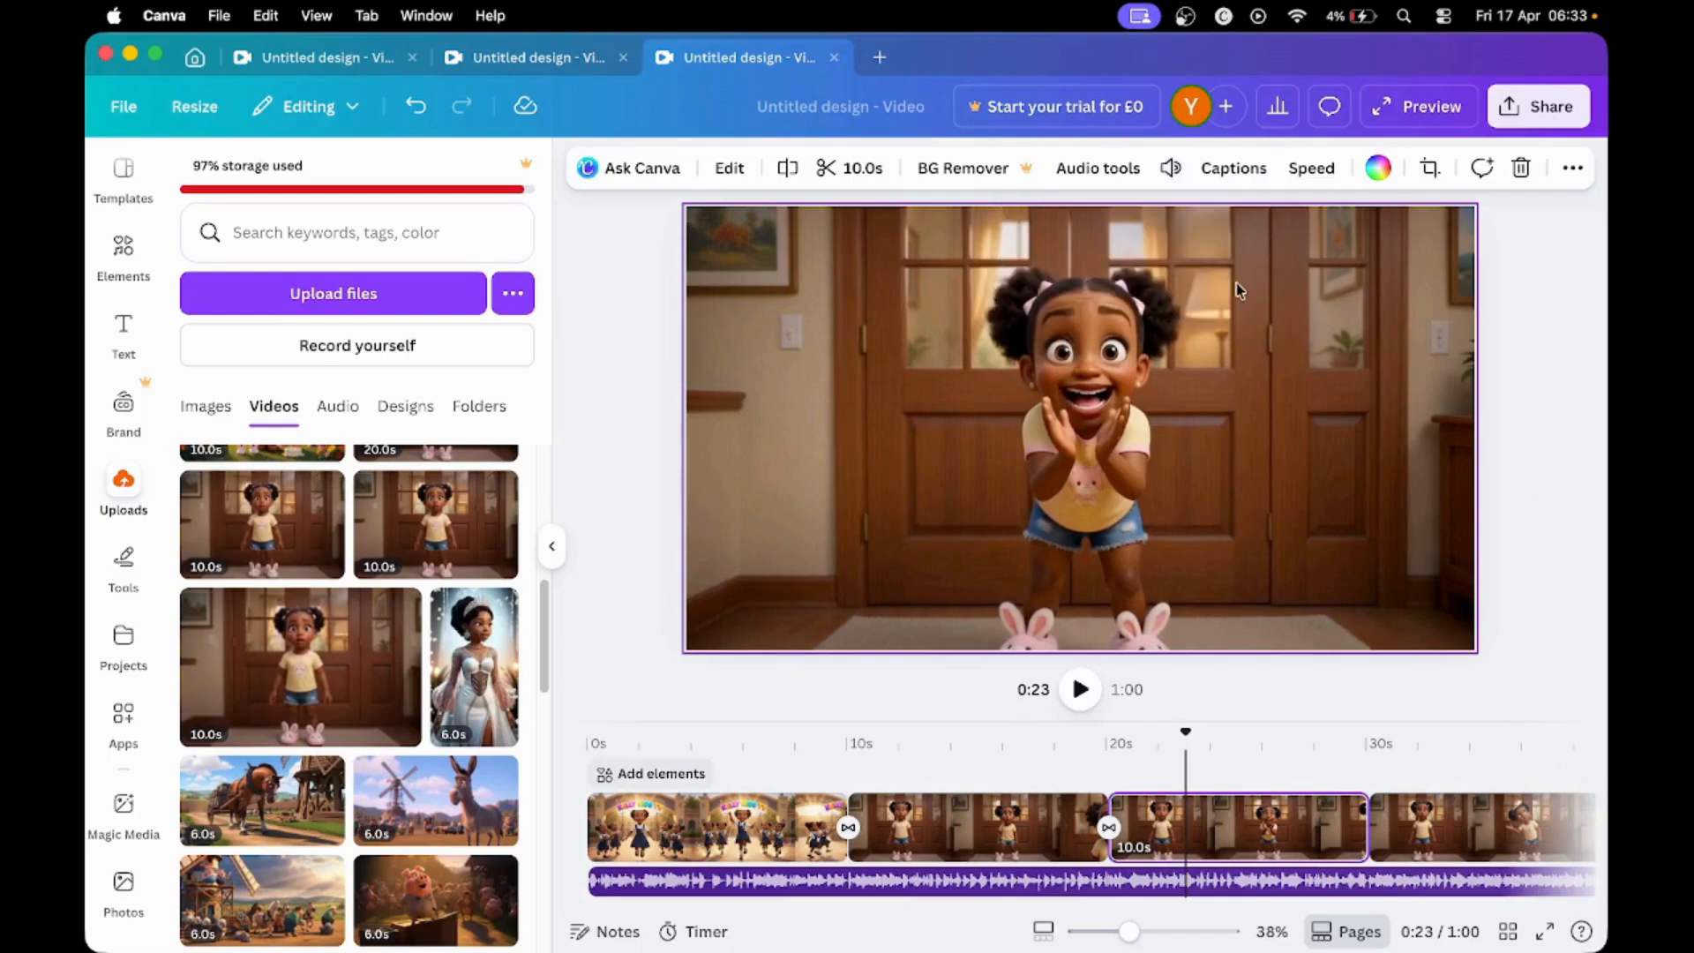
click(1410, 106)
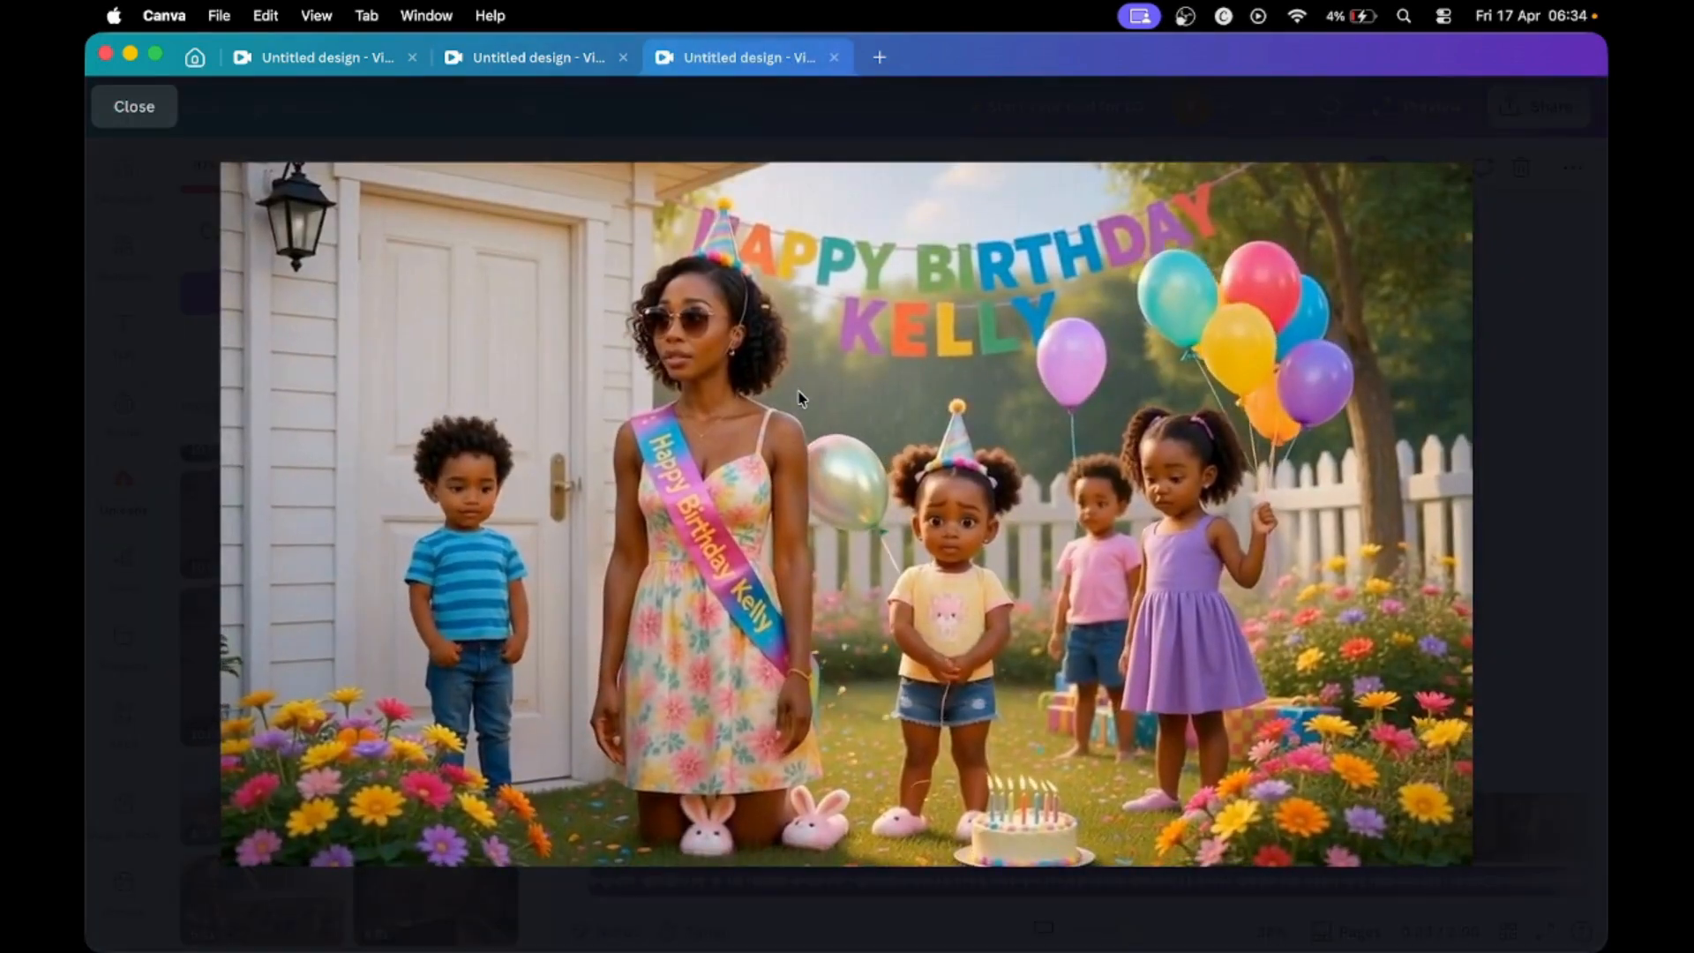
click(134, 106)
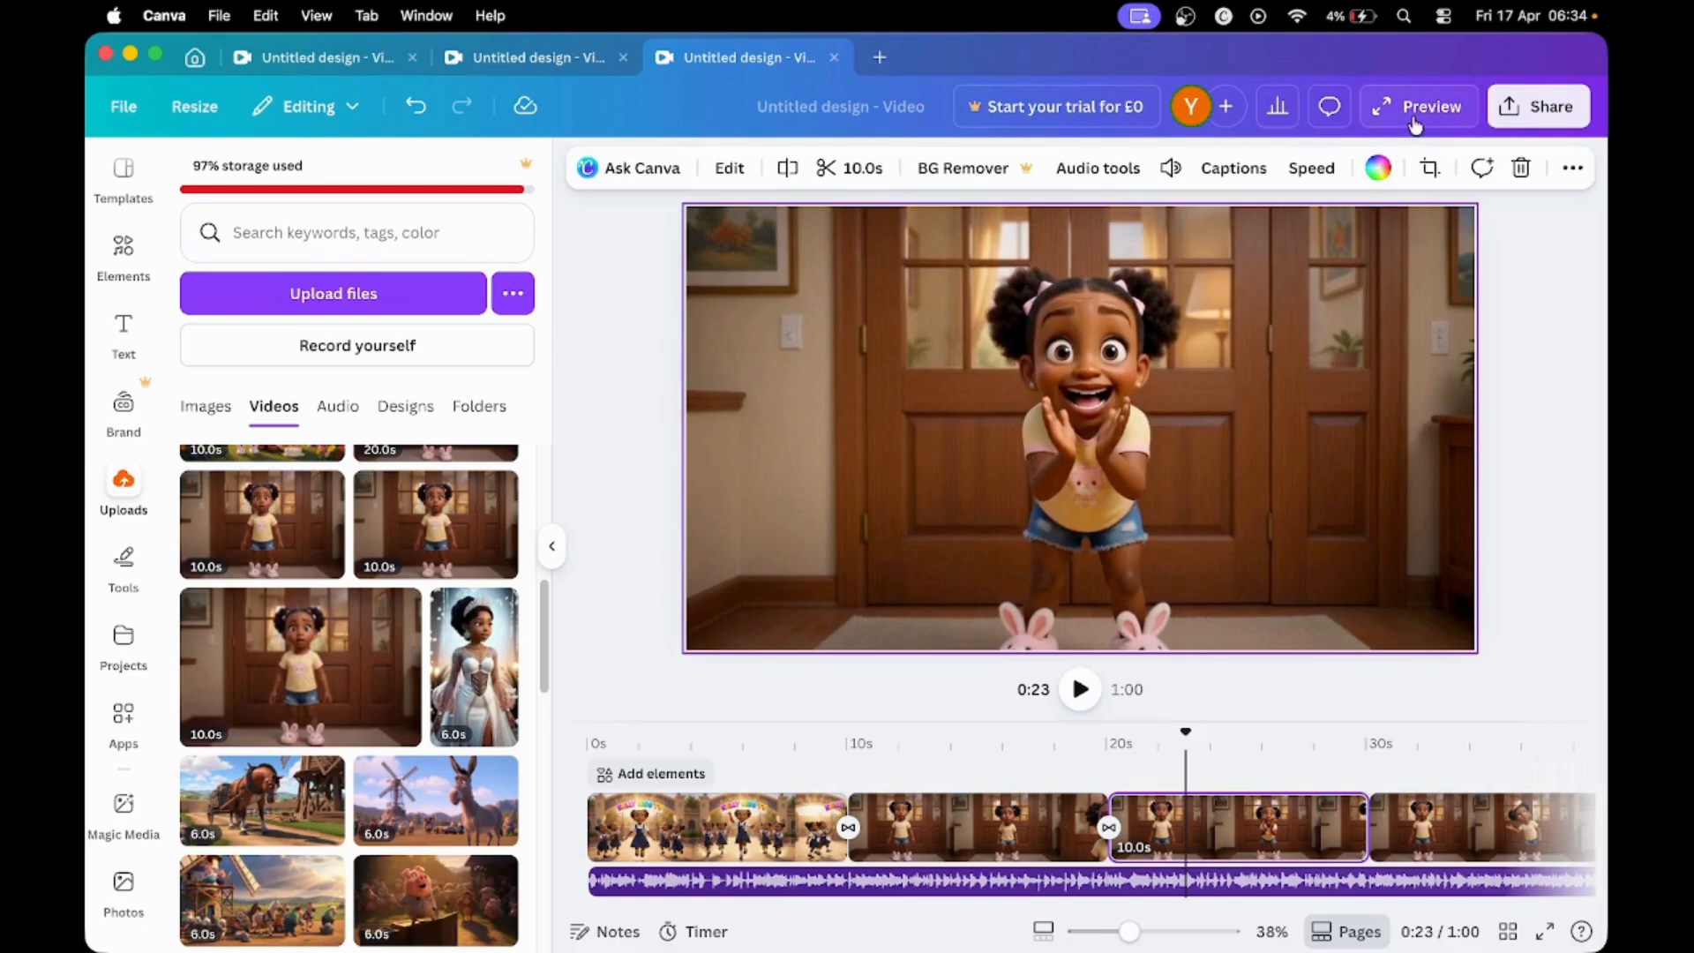
- Download the finished design as an MP4 Video in 1080p (HD) quality
click(1560, 115)
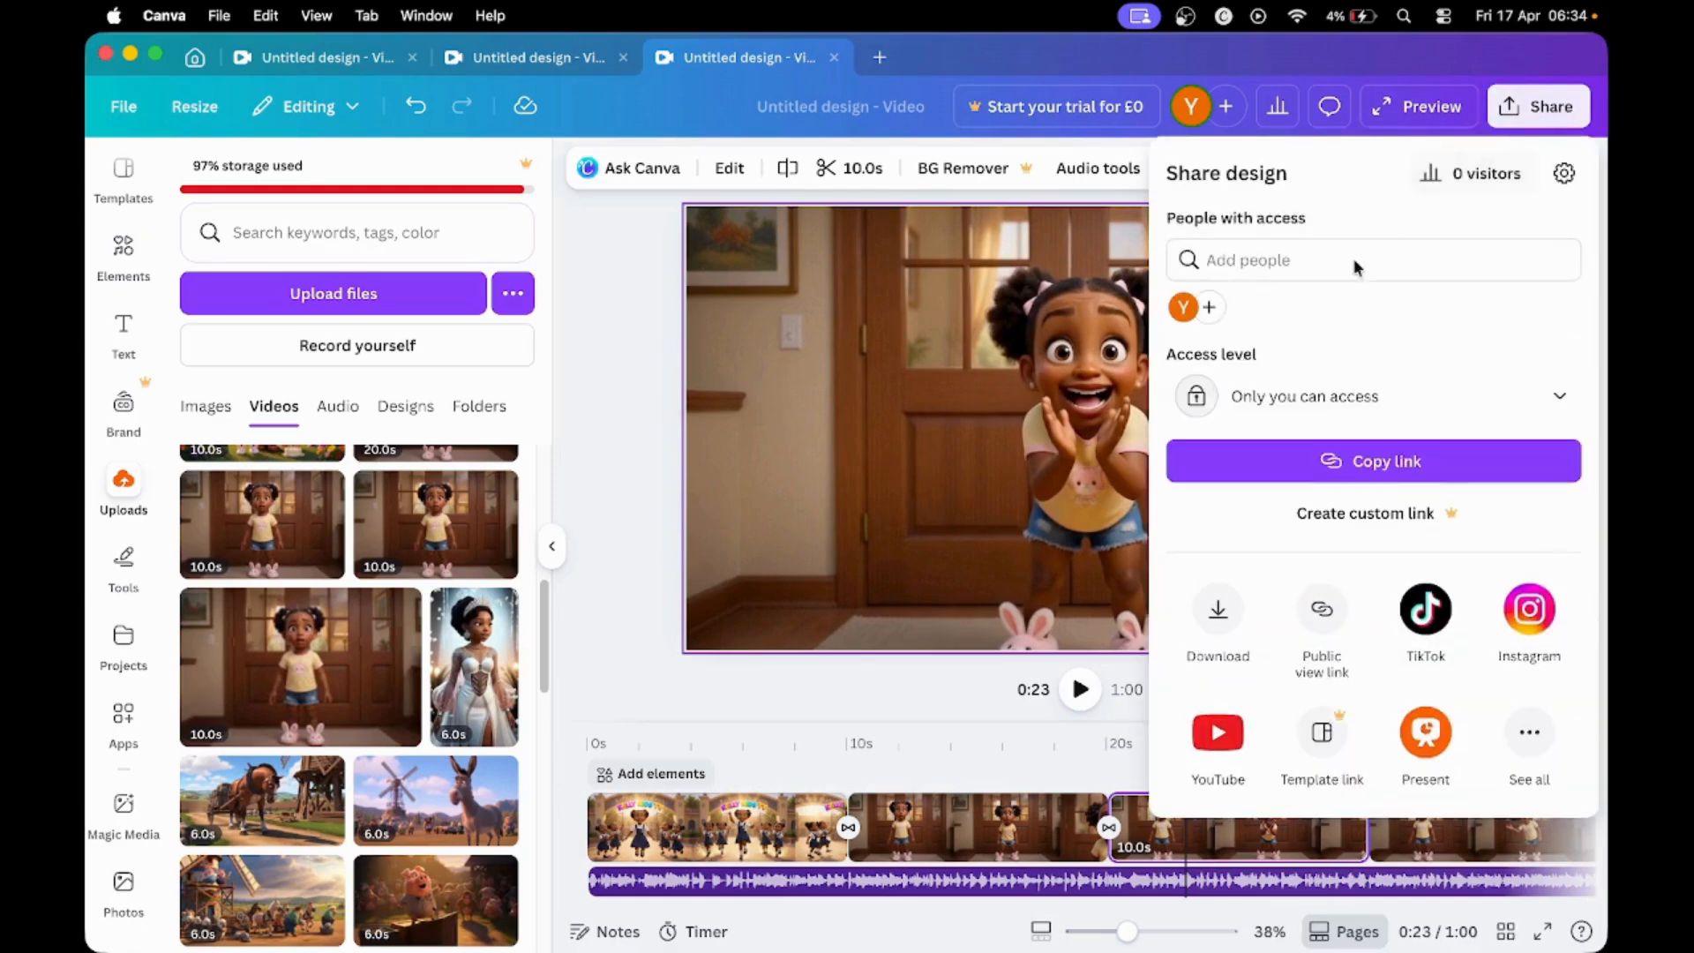
click(1219, 615)
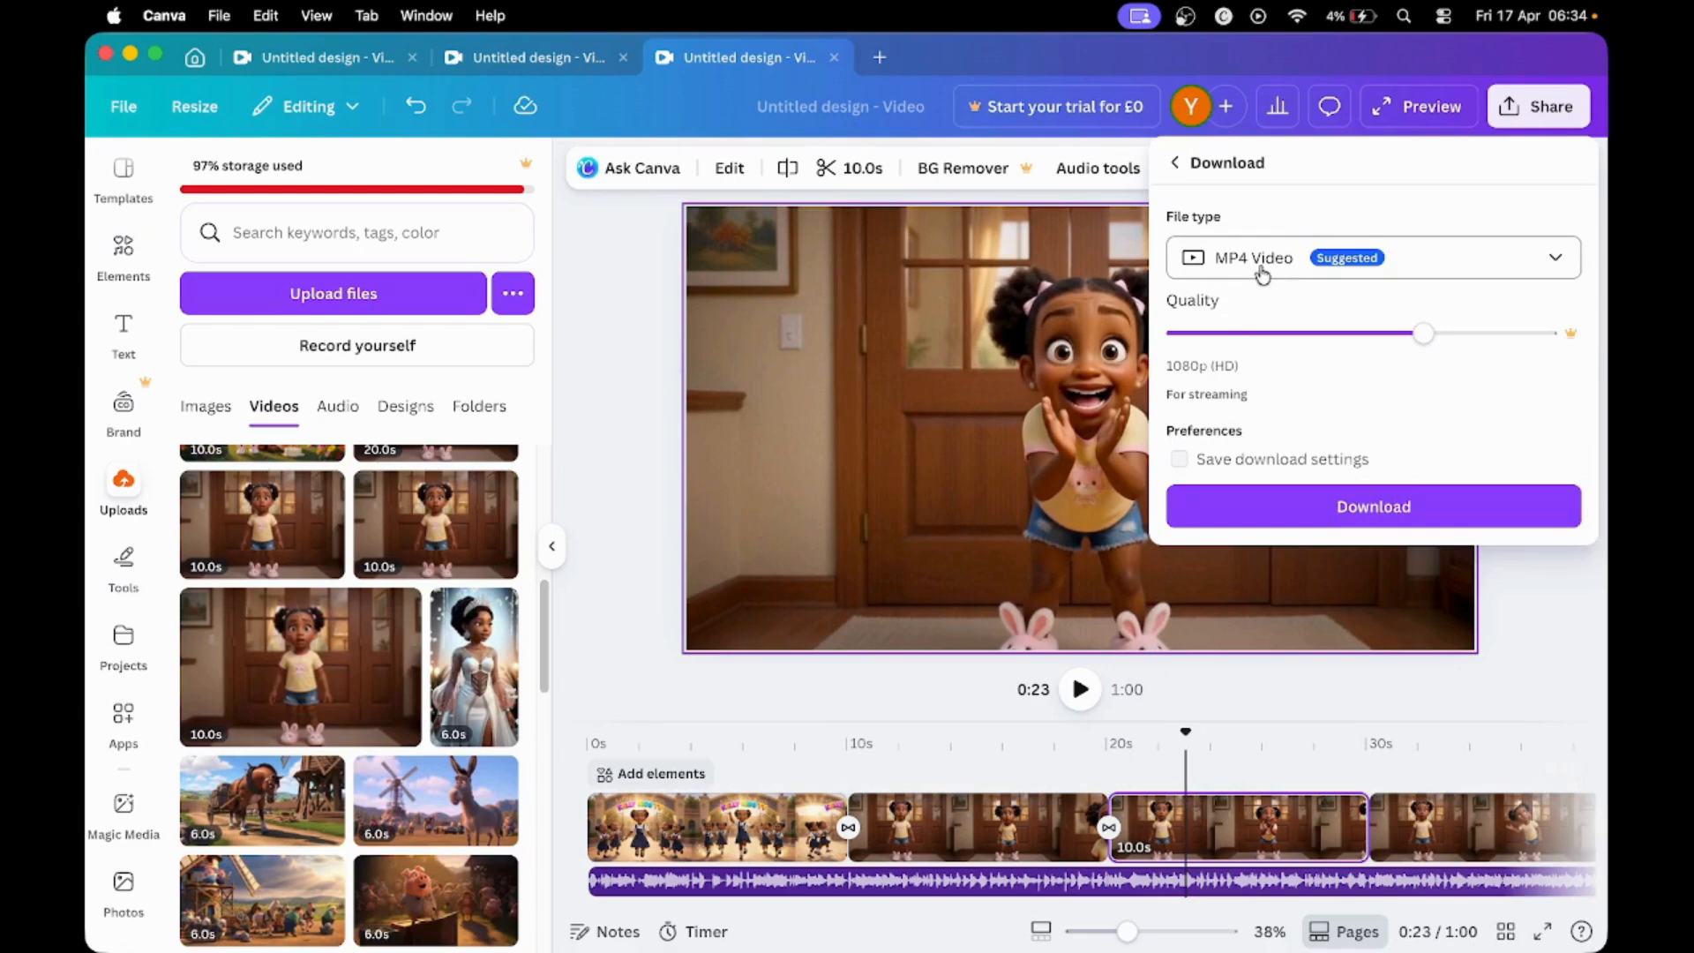
click(1337, 519)
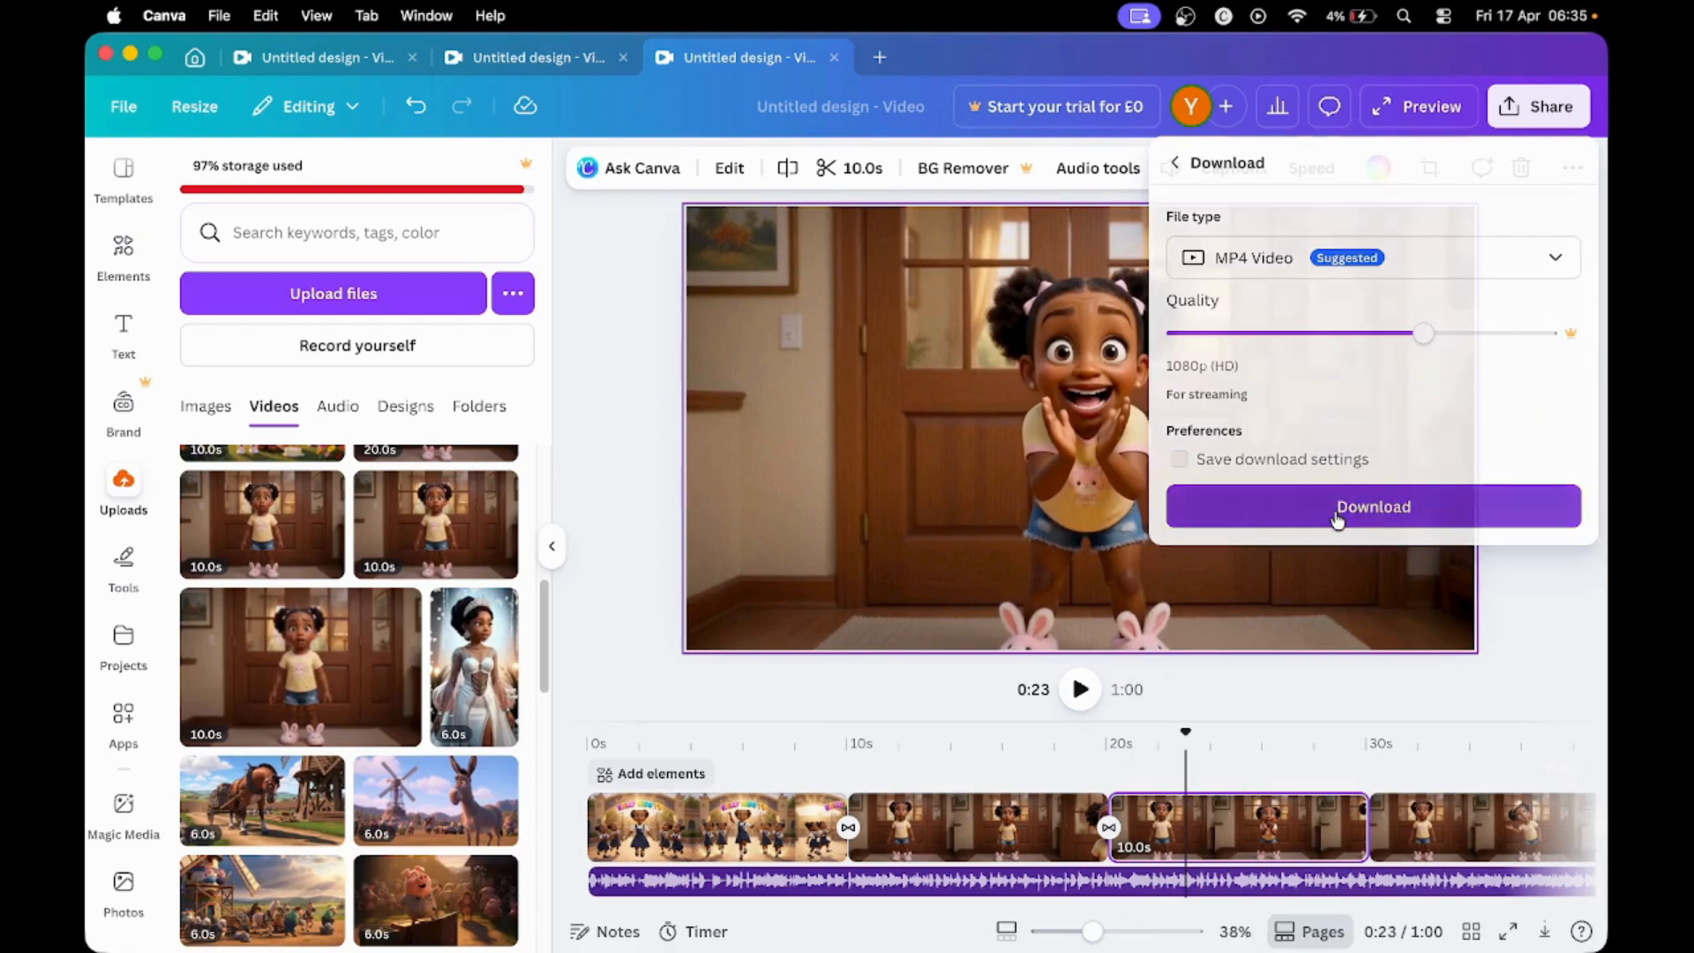